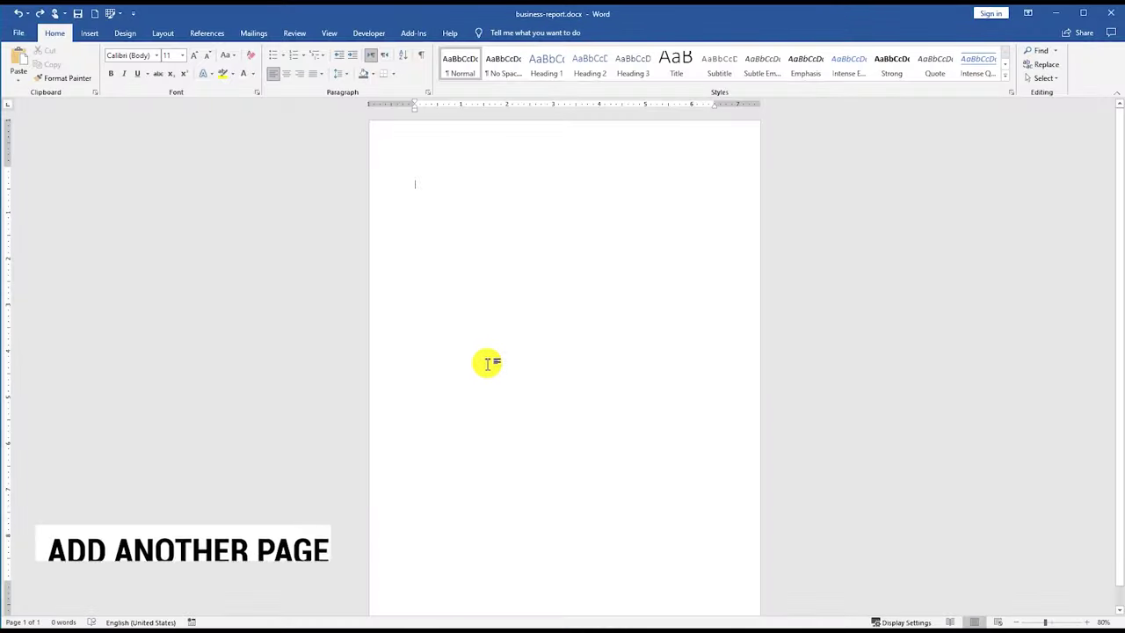
# Scroll to show the empty first page of business-report.docx
pyautogui.keyDown('ctrl'); pyautogui.scroll(-1, 466, 309); pyautogui.keyUp('ctrl')
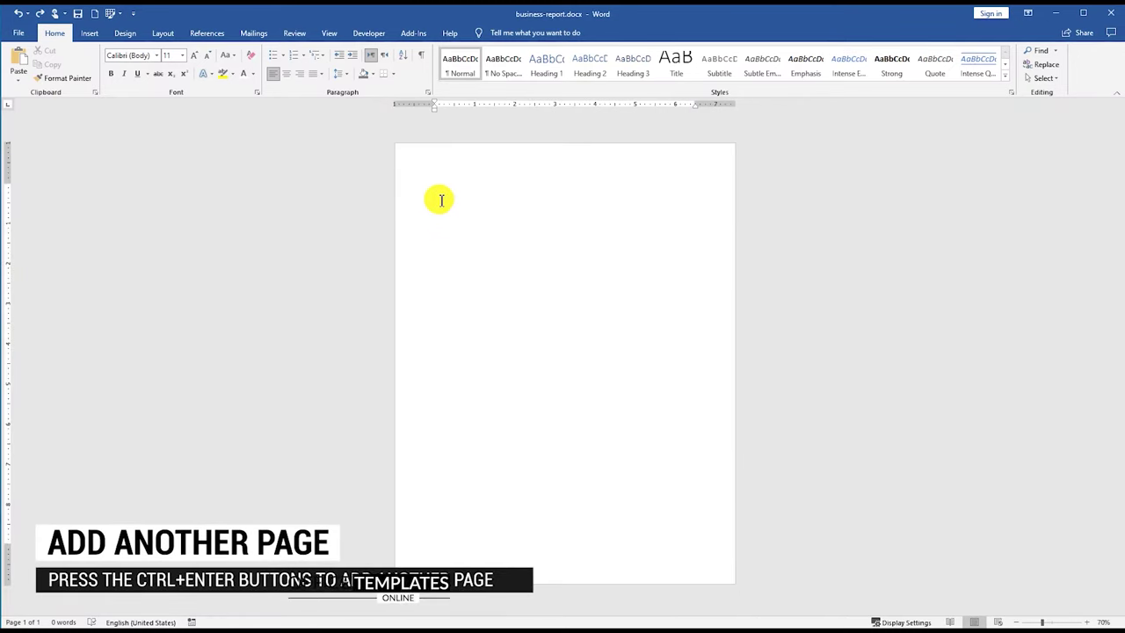
# Add a second blank page and draw a large right triangle covering page 1's top-left
pyautogui.hotkey('ctrl', 'Return')
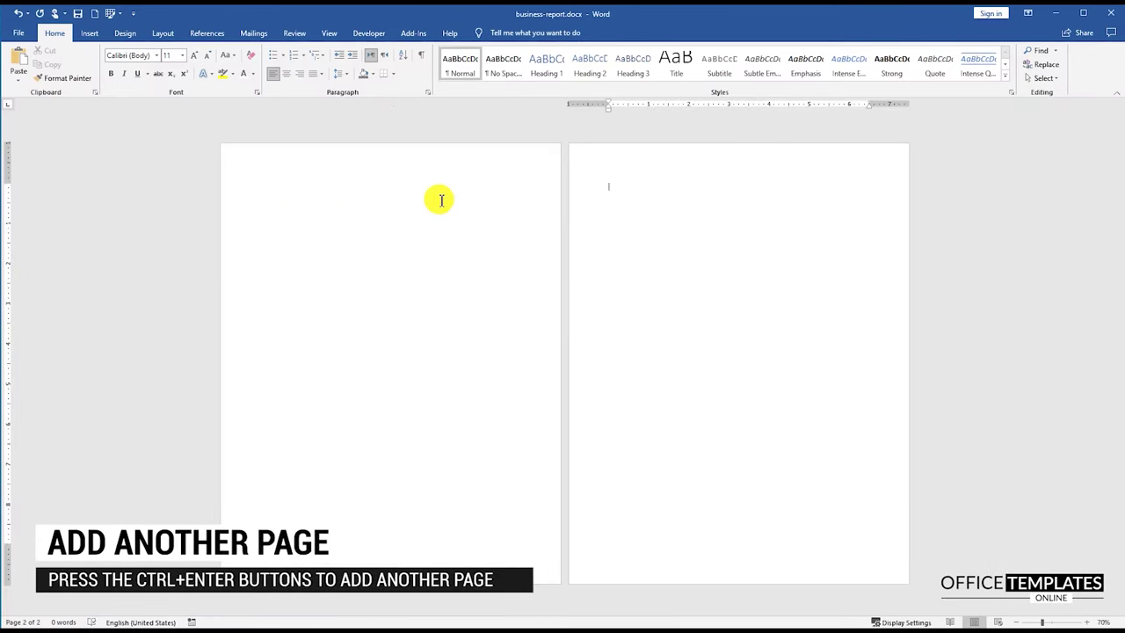
pyautogui.click(351, 200)
pyautogui.click(91, 33)
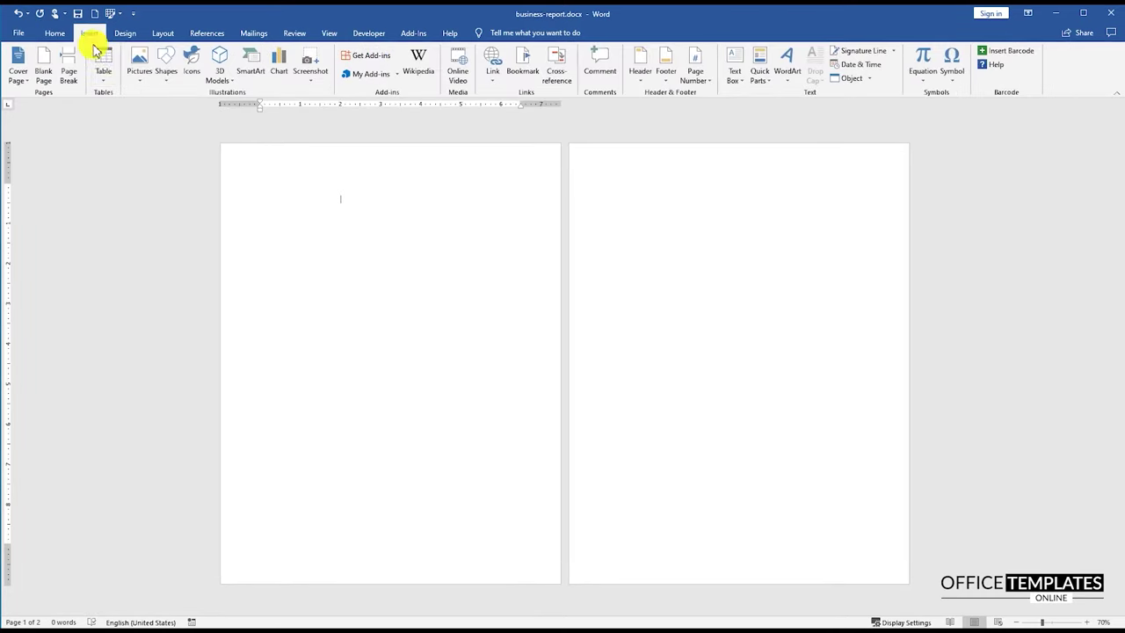
pyautogui.click(164, 63)
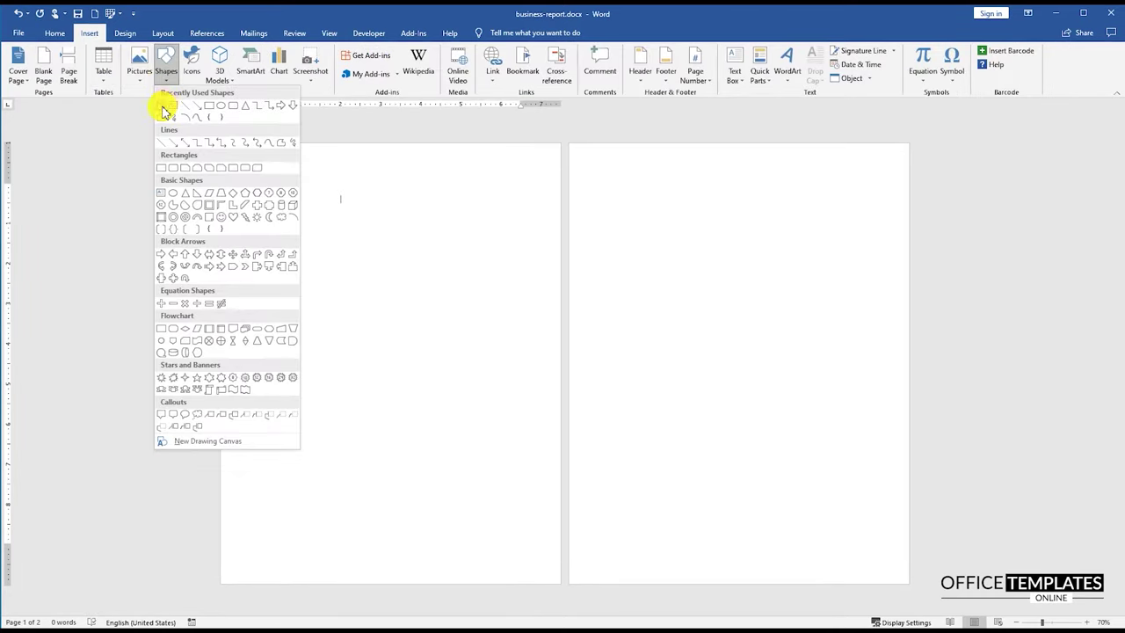
pyautogui.click(165, 106)
pyautogui.moveTo(281, 184); pyautogui.dragTo(526, 430)
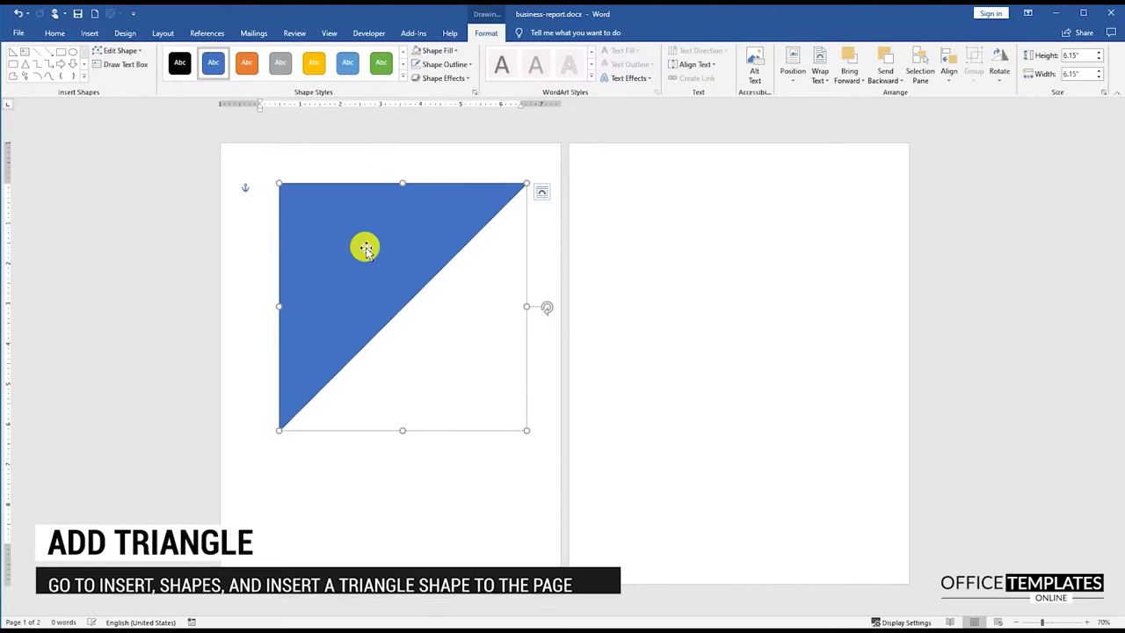
pyautogui.moveTo(369, 253); pyautogui.dragTo(309, 214)
pyautogui.moveTo(474, 395); pyautogui.dragTo(518, 458)
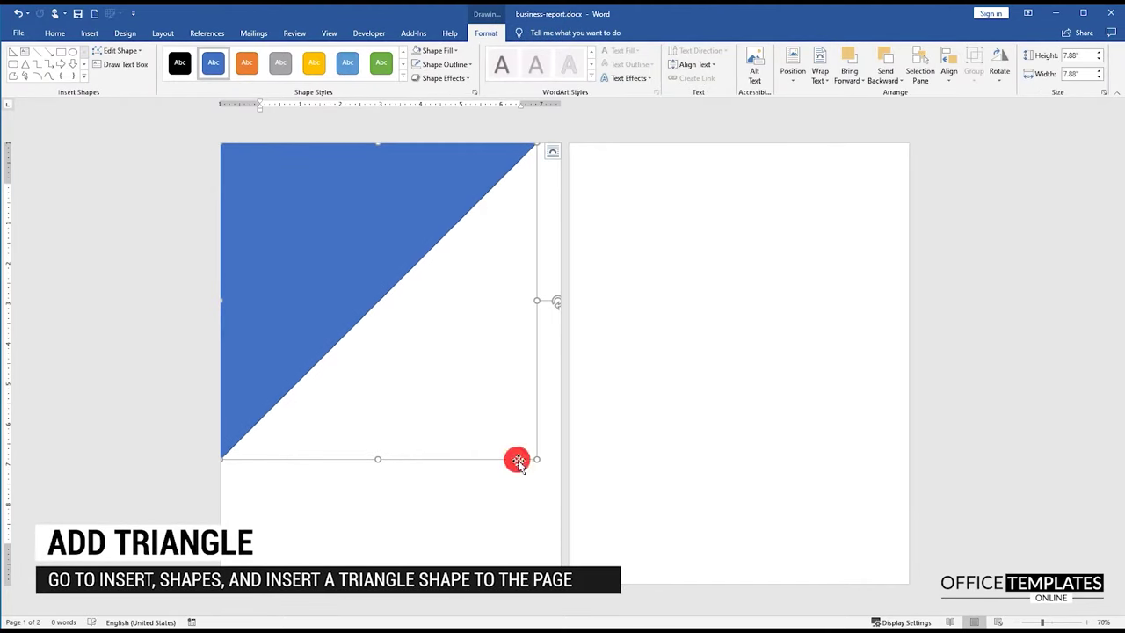
pyautogui.click(613, 260)
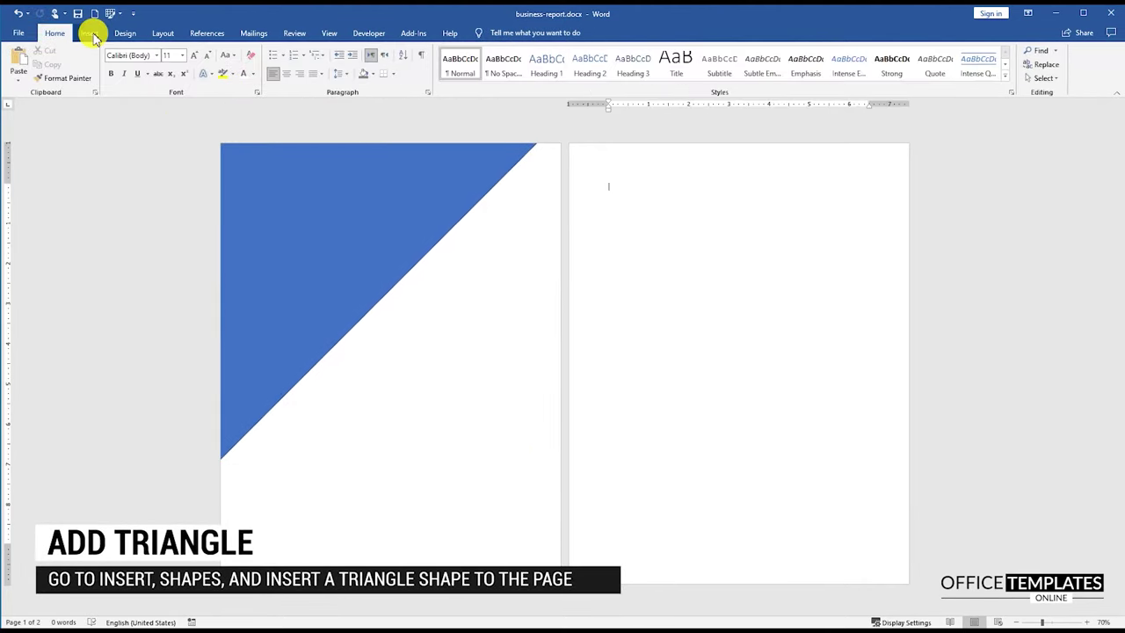
# Draw a smaller right triangle at the lower-left of page 1
pyautogui.click(89, 33)
pyautogui.click(164, 63)
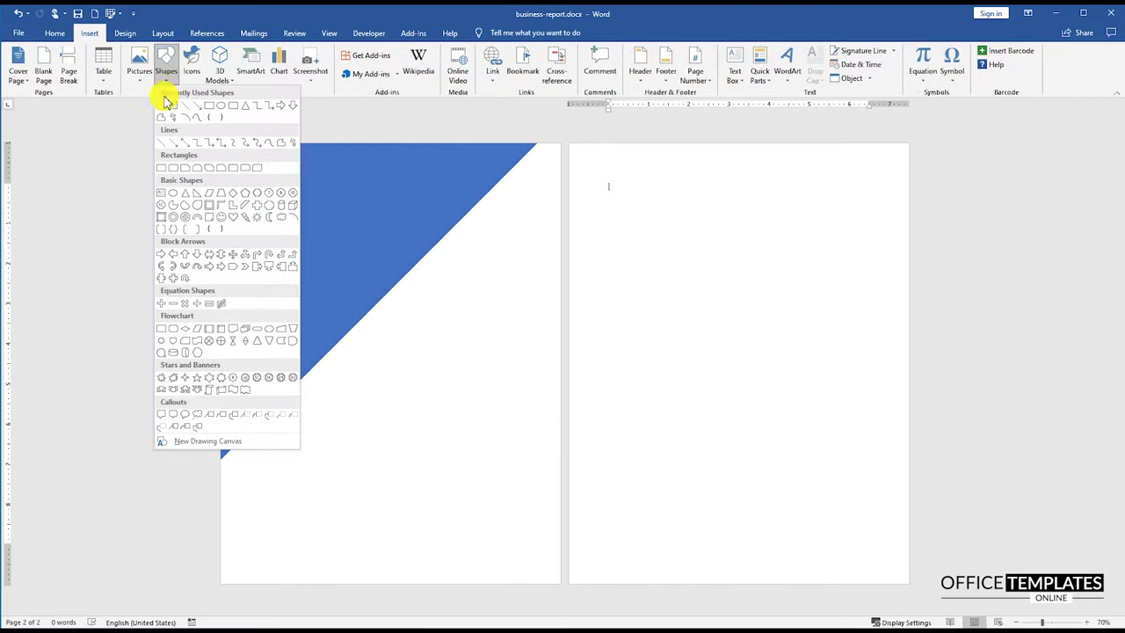
pyautogui.click(159, 106)
pyautogui.moveTo(263, 405); pyautogui.dragTo(414, 583)
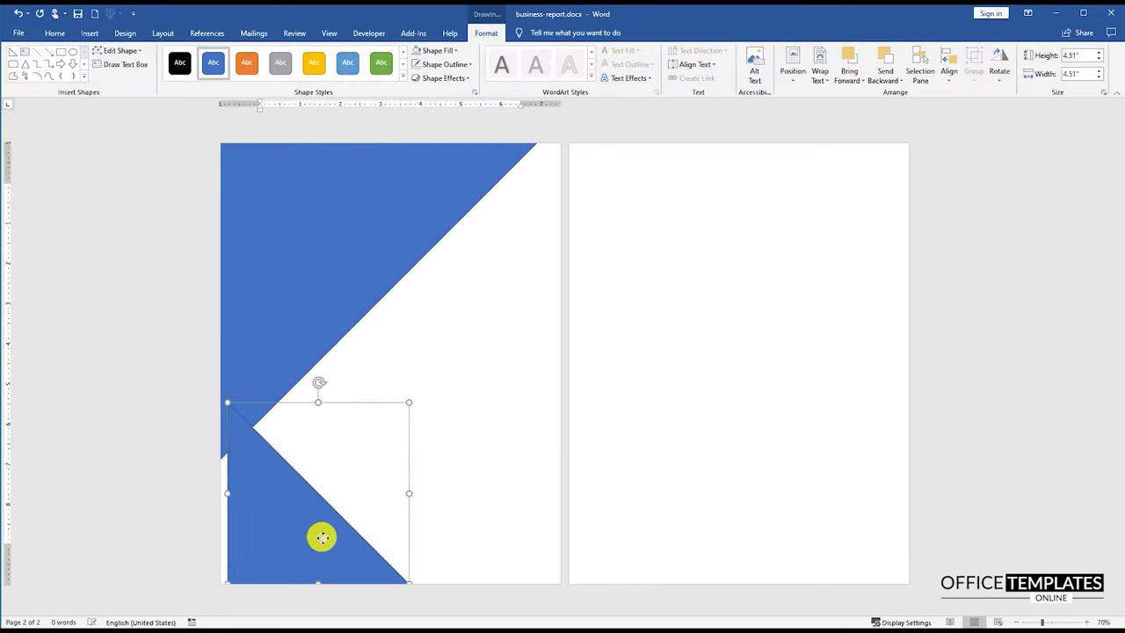
pyautogui.click(457, 422)
pyautogui.click(95, 35)
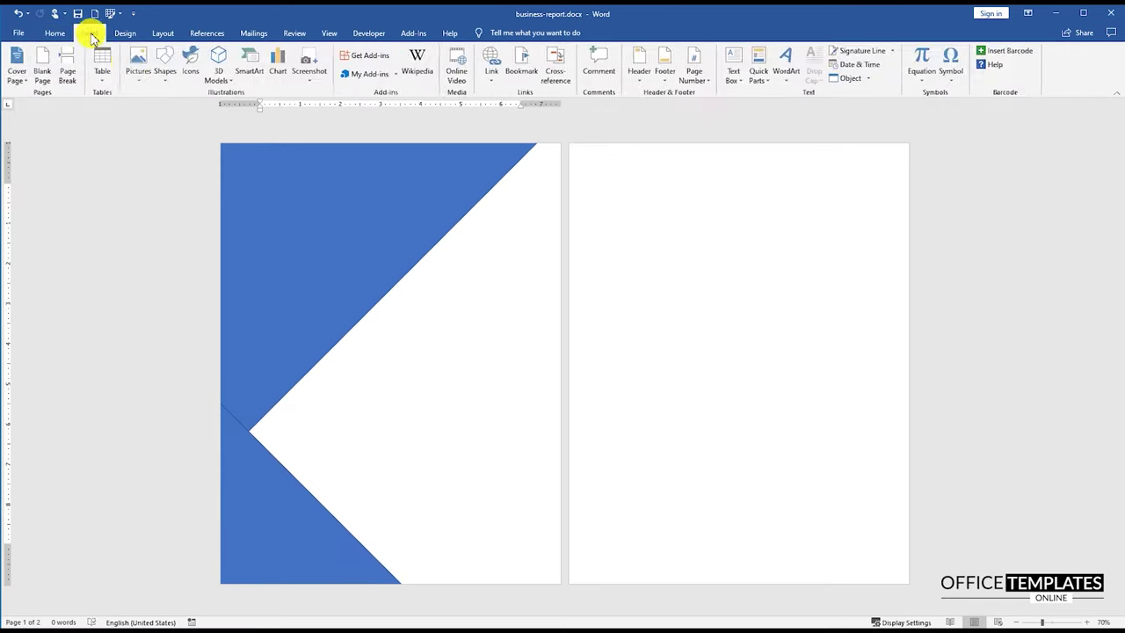
pyautogui.click(170, 77)
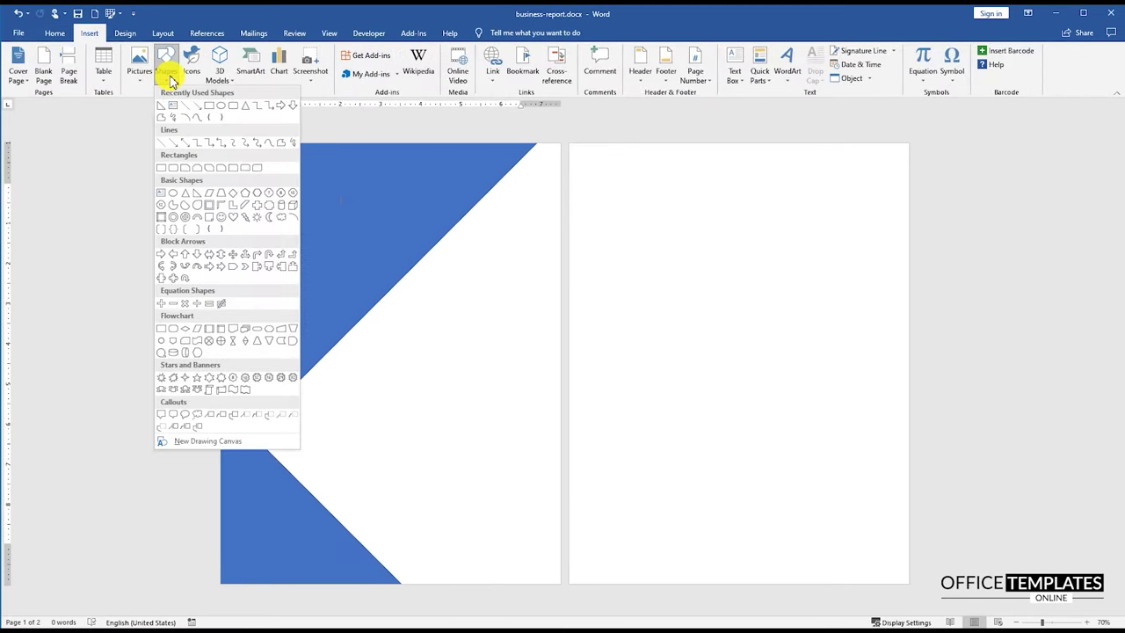
# Draw a freeform chevron line from page 1's top to bottom and widen it to 16 pt
pyautogui.click(281, 143)
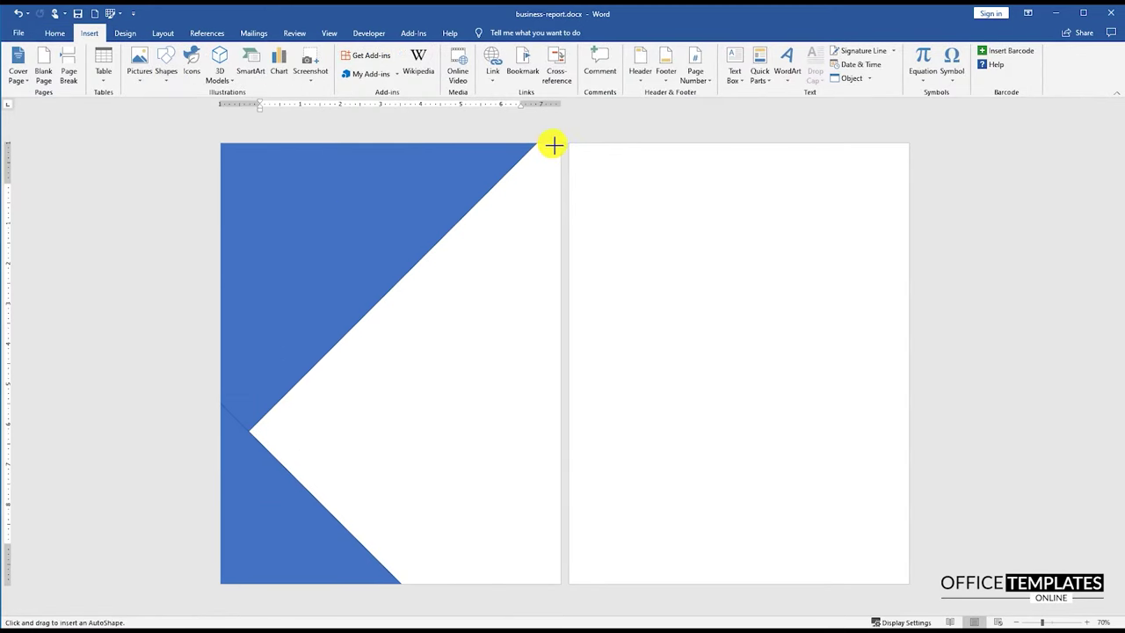
pyautogui.moveTo(448, 262); pyautogui.dragTo(327, 399)
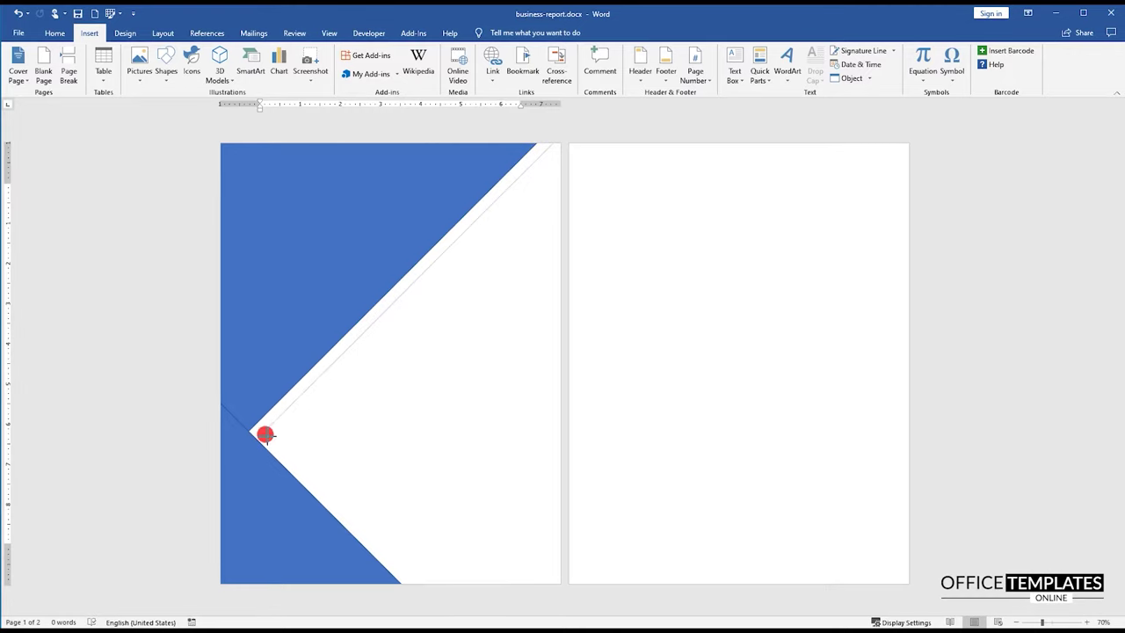
pyautogui.doubleClick(393, 552)
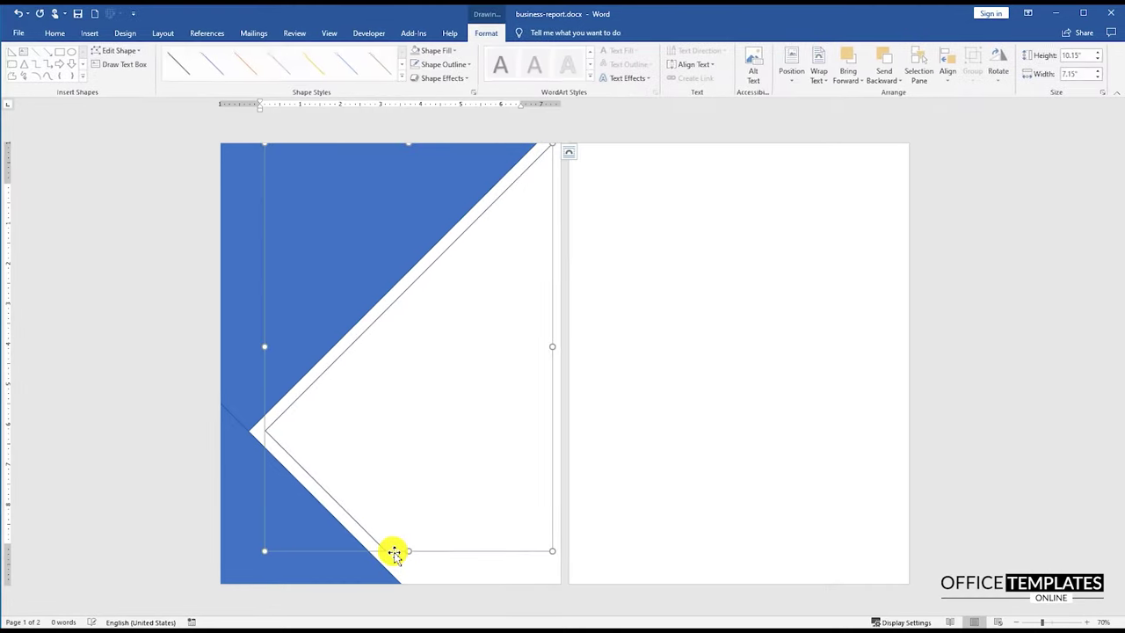
pyautogui.rightClick(549, 155)
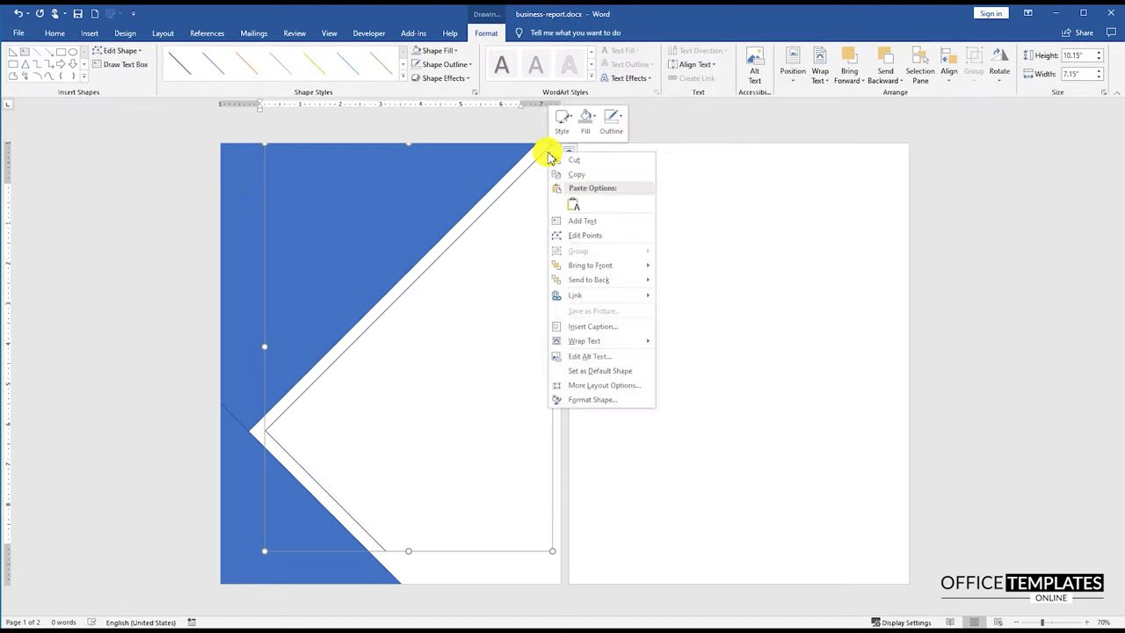
pyautogui.click(591, 401)
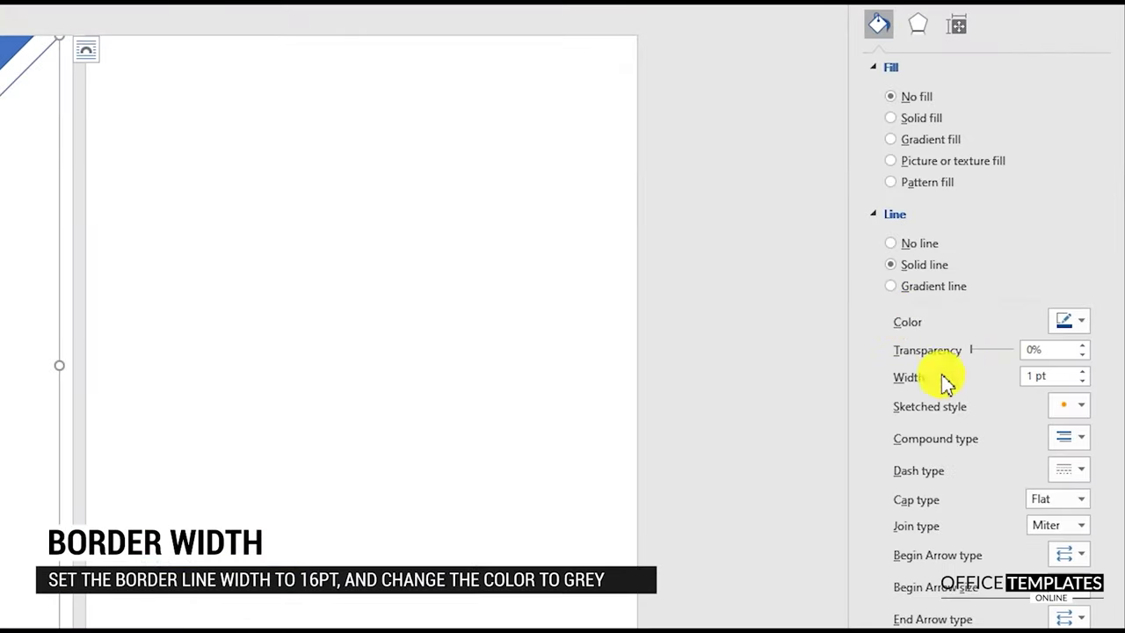
pyautogui.moveTo(1051, 377); pyautogui.dragTo(1026, 389)
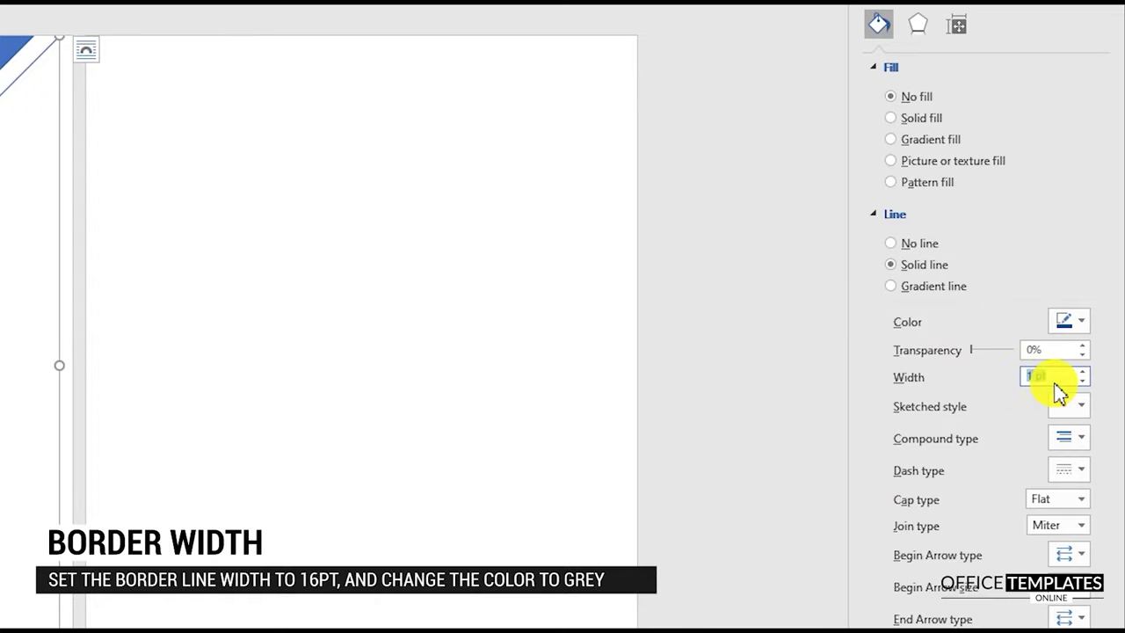
pyautogui.write('16')
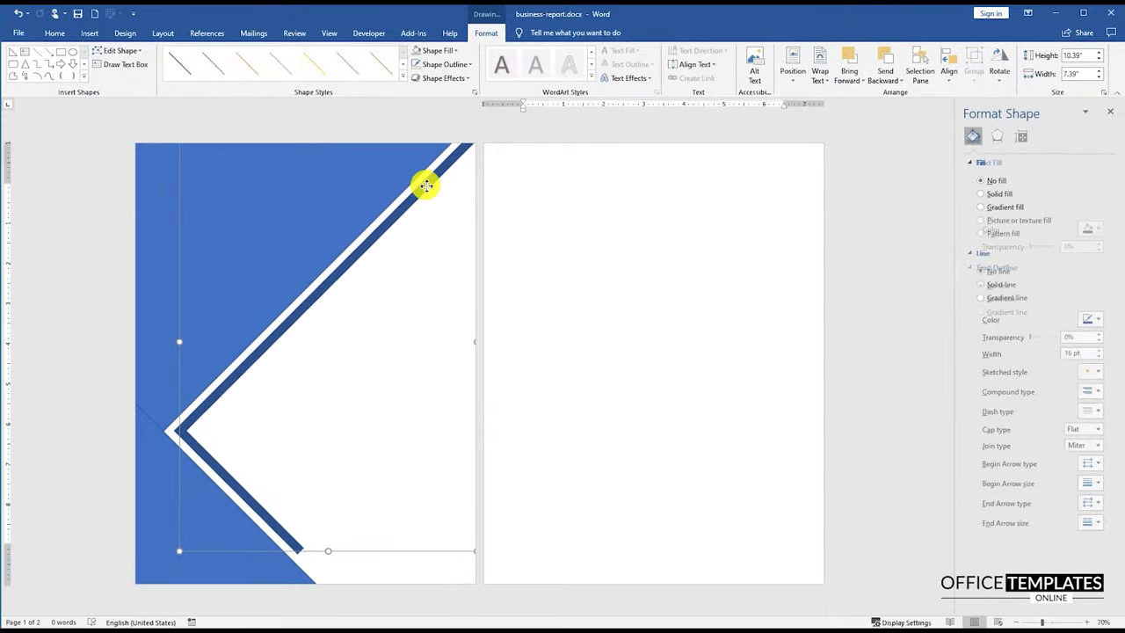
# Make the chevron line's outline grey
pyautogui.rightClick(426, 185)
pyautogui.click(478, 165)
pyautogui.click(484, 284)
# Give the top triangle a light-blue fill with no outline
pyautogui.click(163, 194)
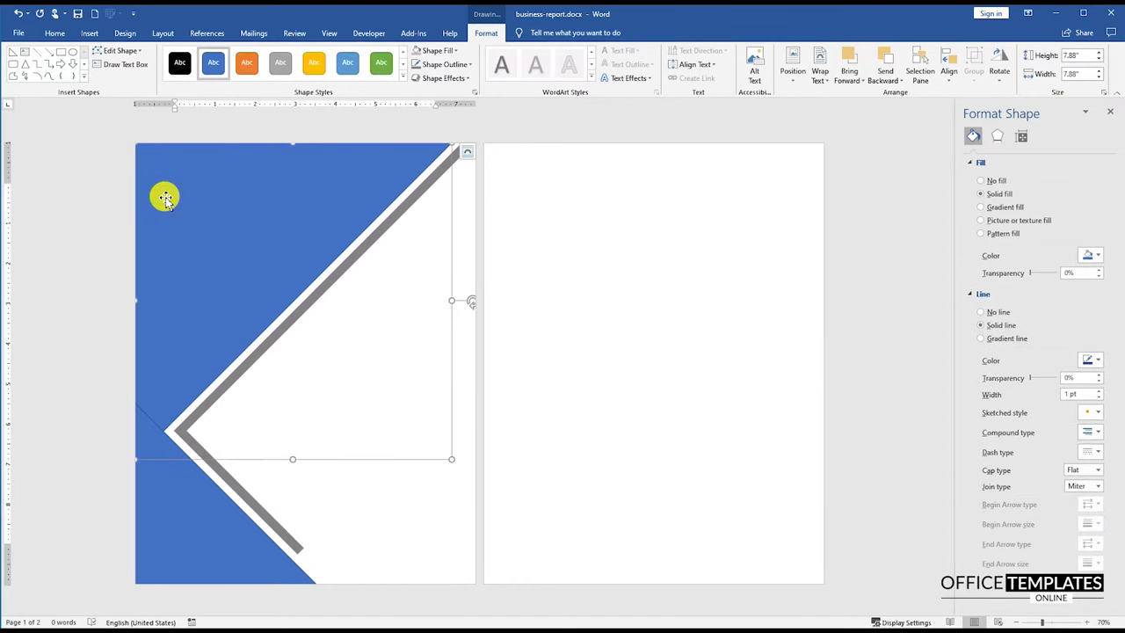
pyautogui.rightClick(166, 197)
pyautogui.click(228, 164)
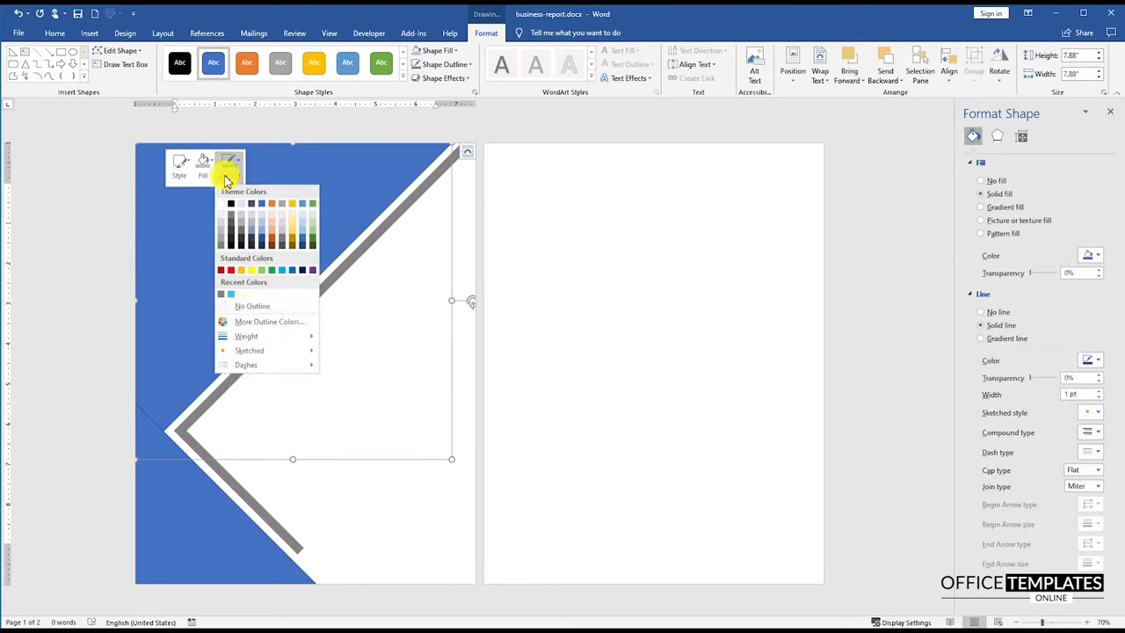
pyautogui.click(264, 306)
pyautogui.click(203, 165)
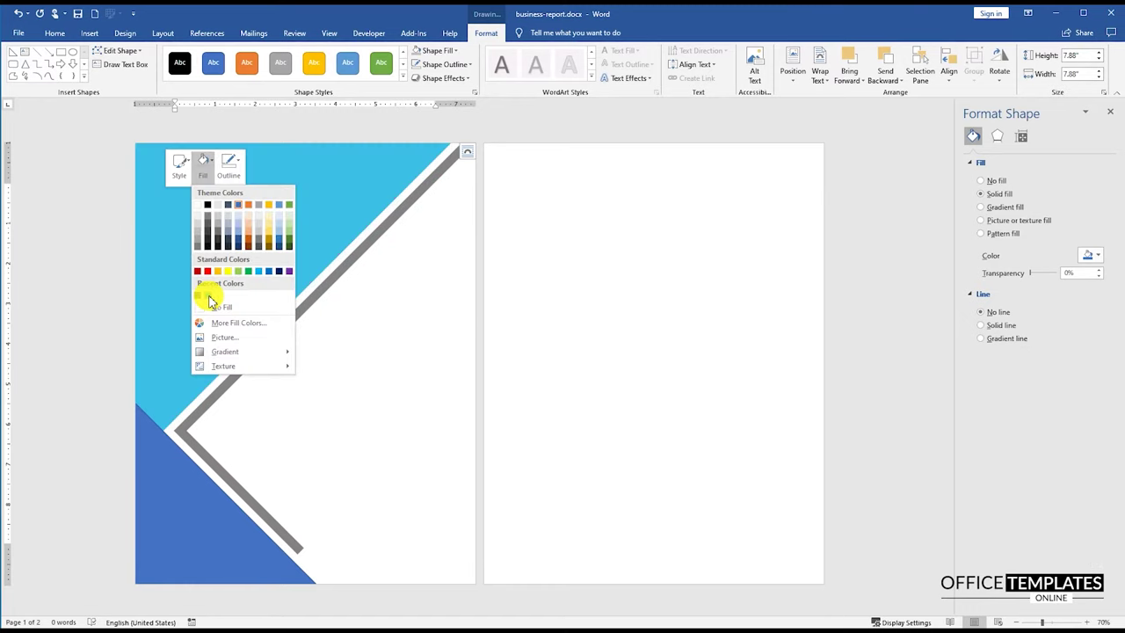
pyautogui.click(210, 287)
# Give the lower-left triangle a grey fill with no outline
pyautogui.click(198, 520)
pyautogui.rightClick(196, 520)
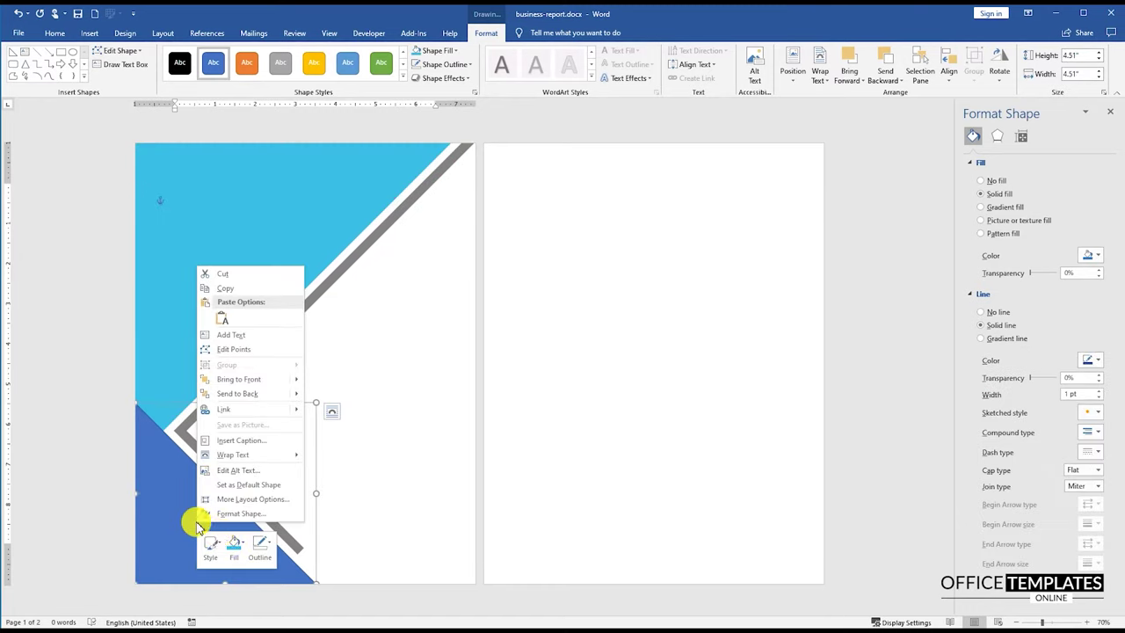
pyautogui.click(258, 545)
pyautogui.click(276, 466)
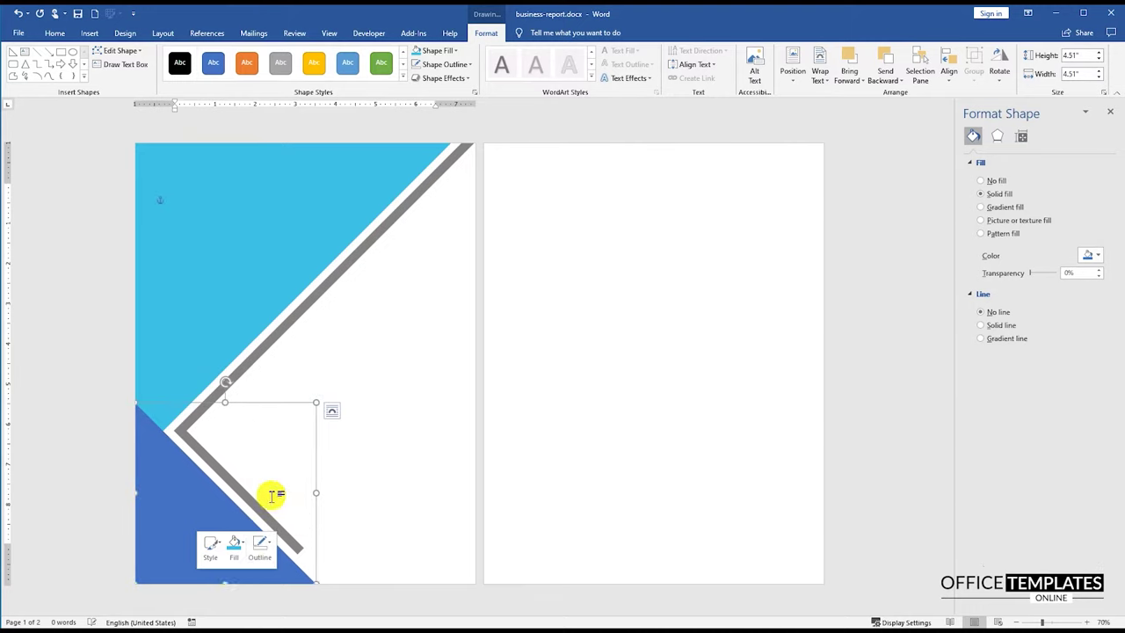
pyautogui.click(233, 545)
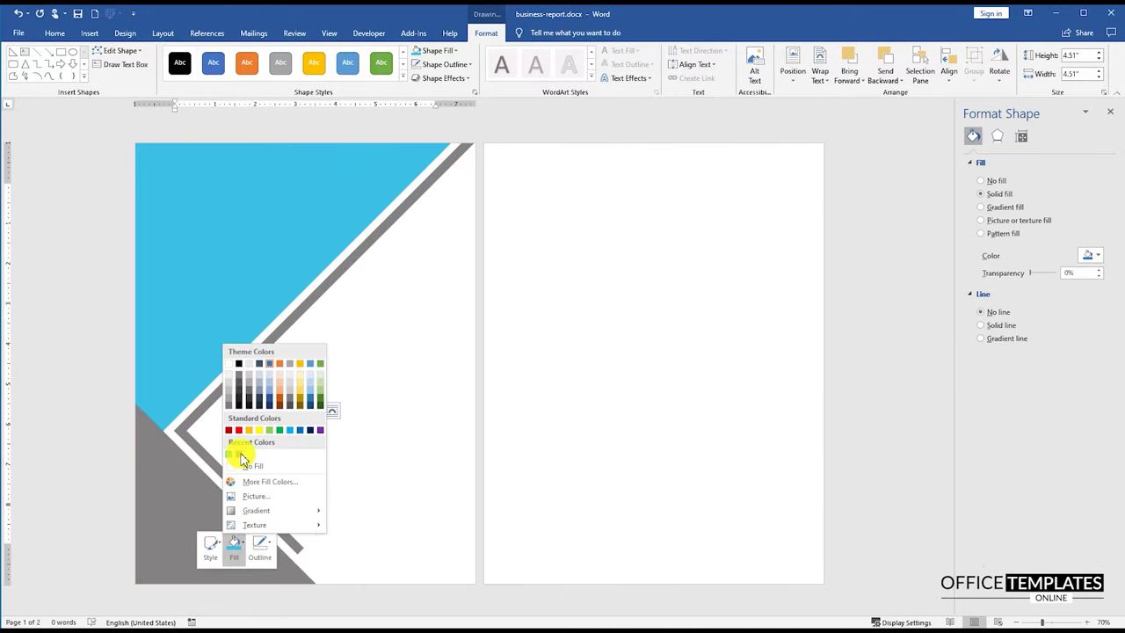
pyautogui.click(238, 454)
pyautogui.click(570, 466)
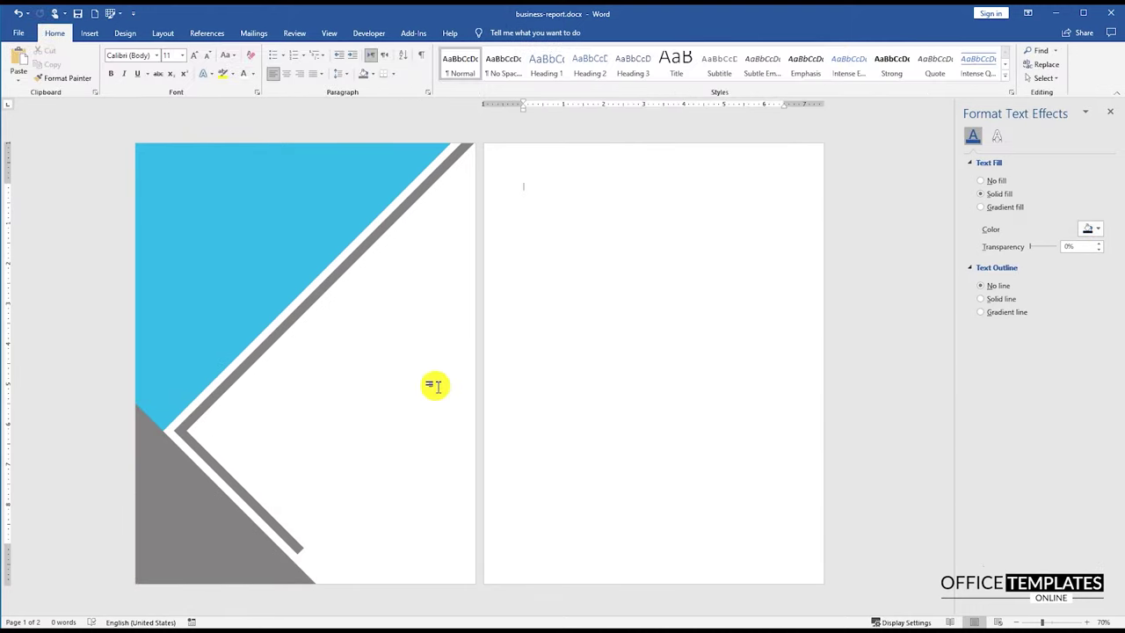
pyautogui.click(90, 33)
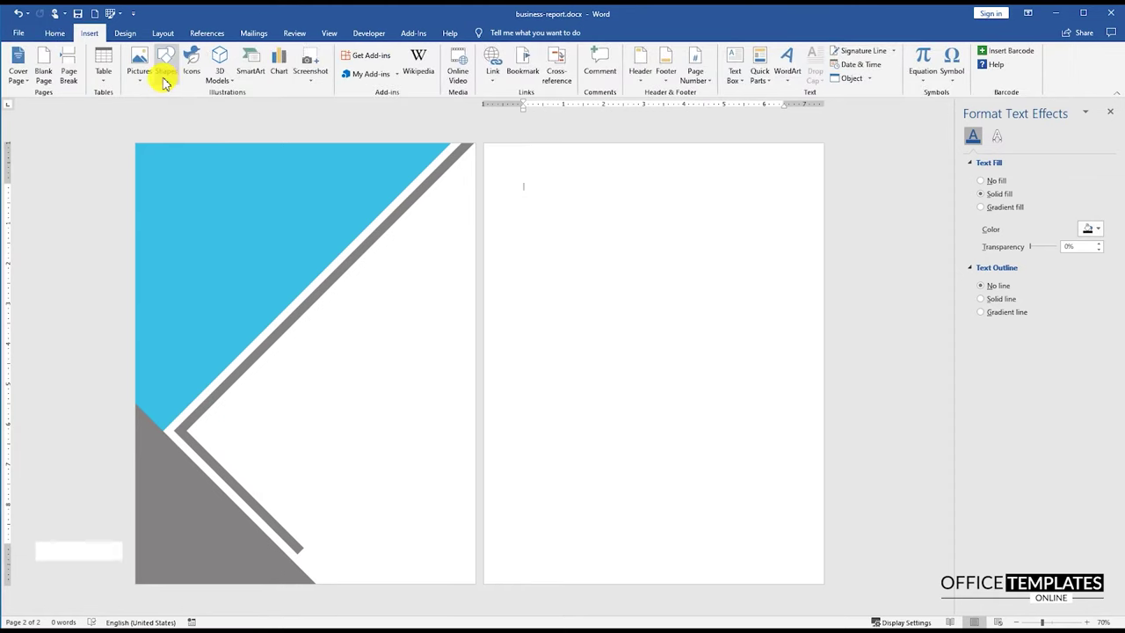
# Draw a left-pointing arrow pentagon along page 1's bottom edge
pyautogui.click(165, 72)
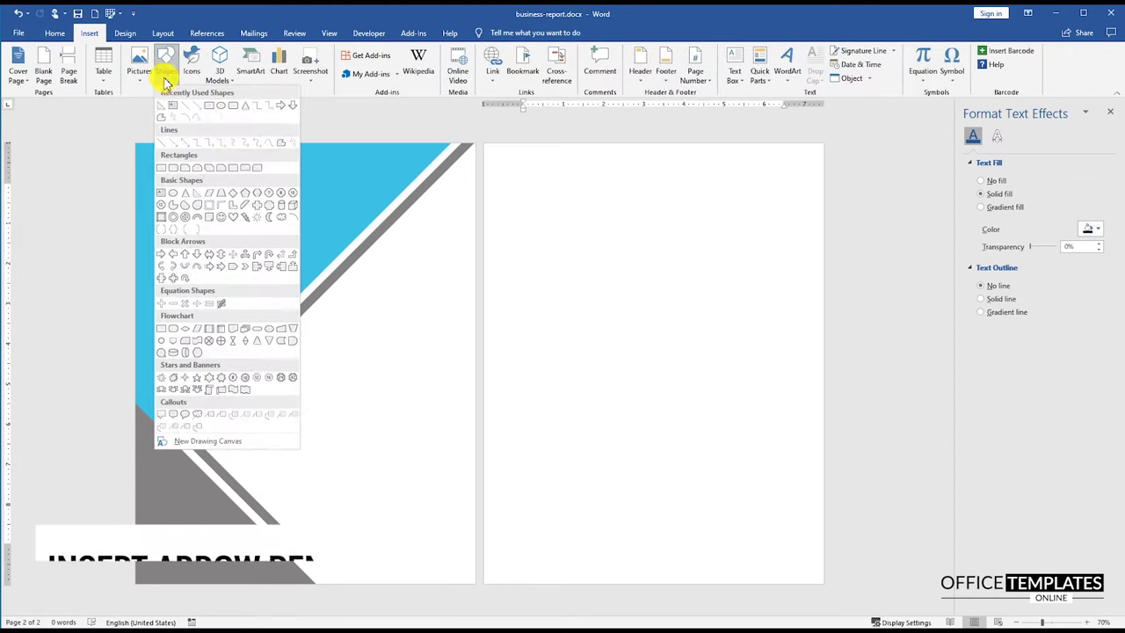
pyautogui.click(233, 272)
pyautogui.moveTo(287, 407); pyautogui.dragTo(414, 465)
pyautogui.moveTo(369, 402)
pyautogui.mouseDown()
pyautogui.moveTo(380, 477)
pyautogui.moveTo(413, 554)
pyautogui.mouseUp()
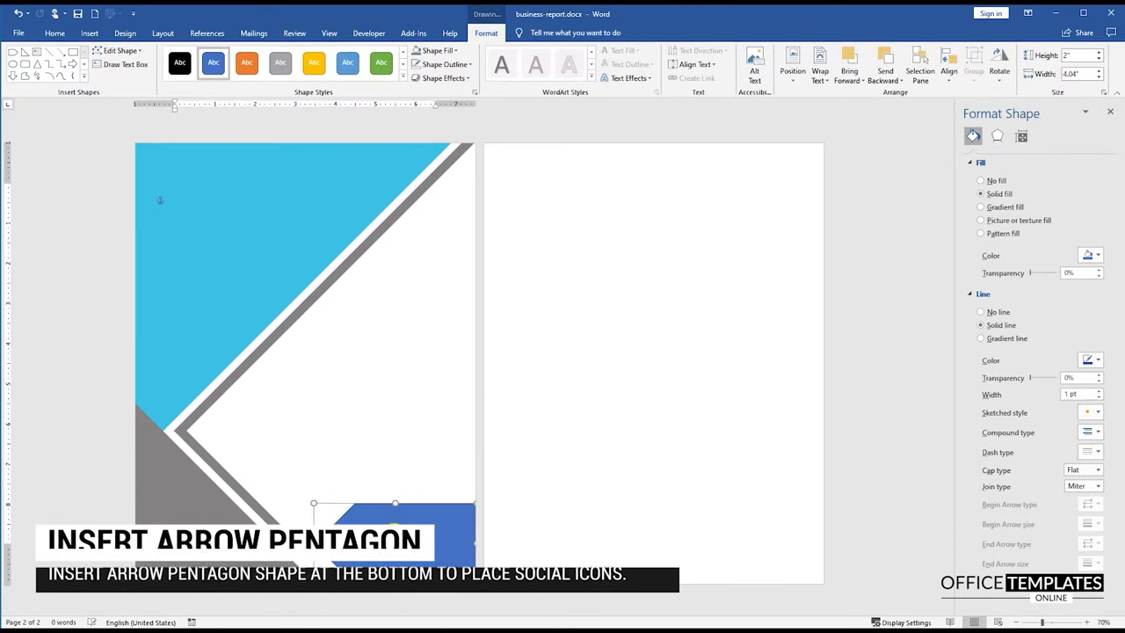
pyautogui.moveTo(313, 514)
pyautogui.mouseDown()
pyautogui.moveTo(389, 558)
pyautogui.moveTo(490, 562)
pyautogui.mouseUp()
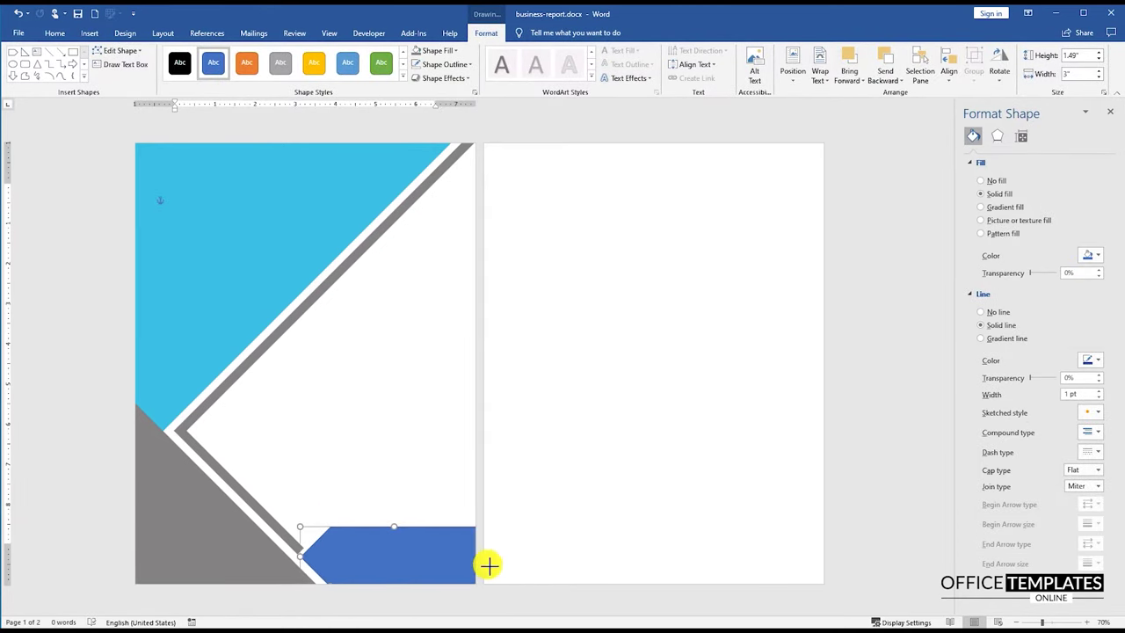
# Fill the arrow pentagon light blue and remove its outline
pyautogui.rightClick(354, 553)
pyautogui.click(392, 576)
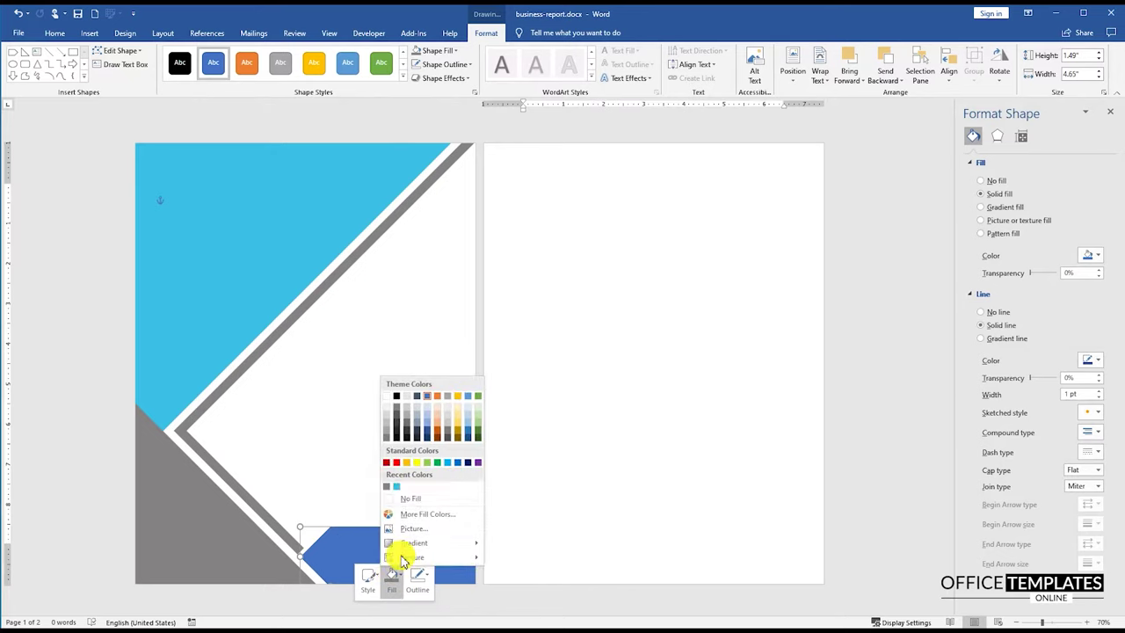
pyautogui.click(394, 471)
pyautogui.click(418, 575)
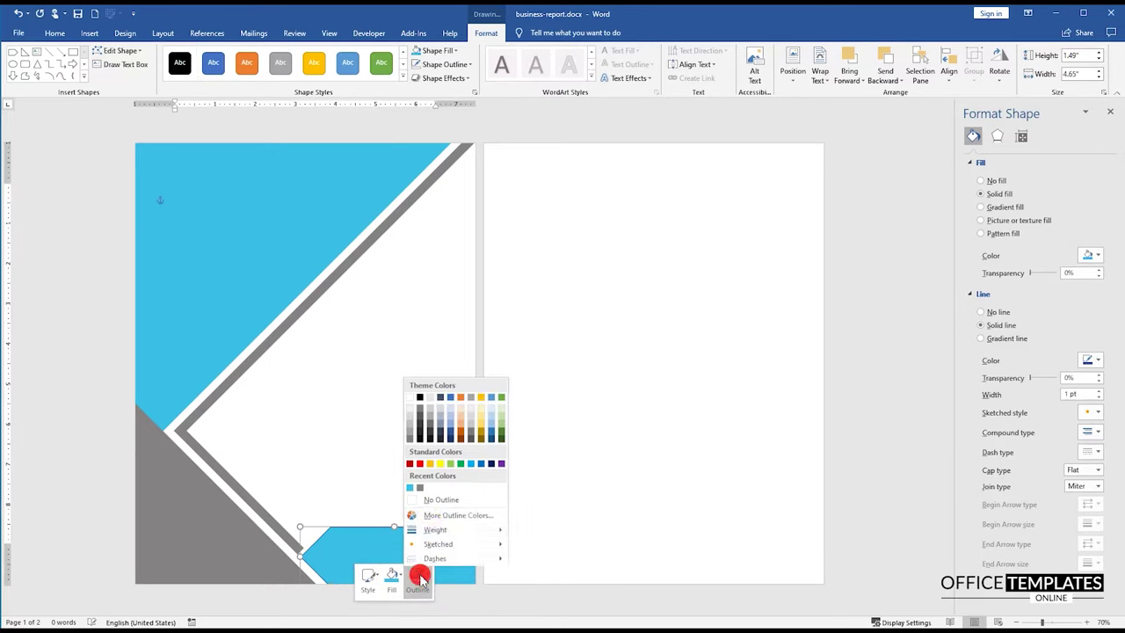
pyautogui.click(433, 498)
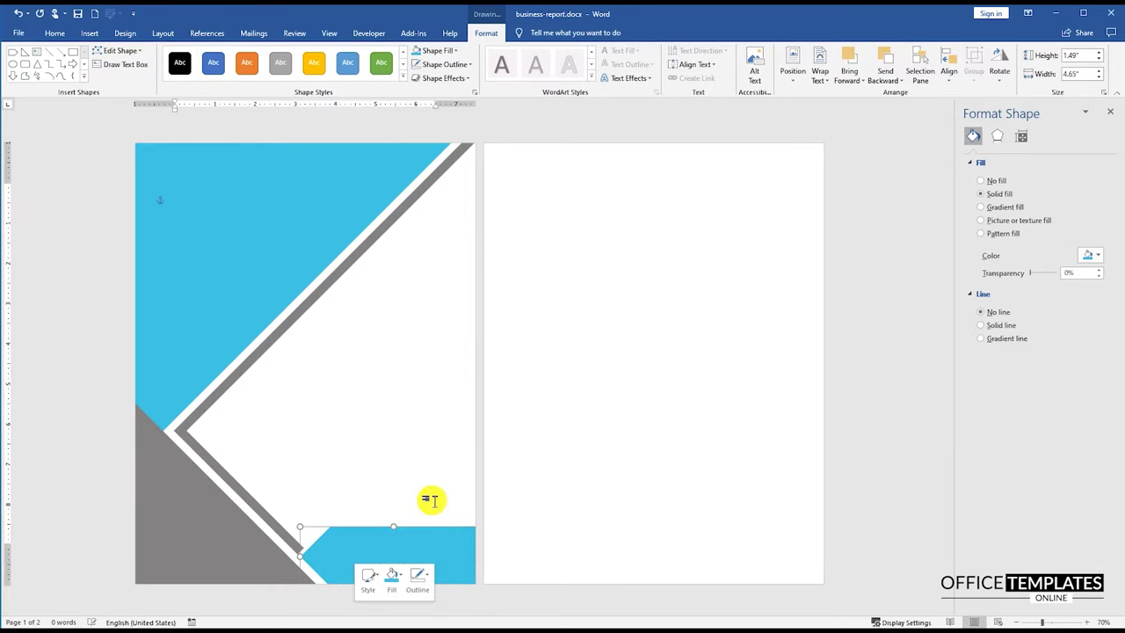
pyautogui.click(532, 506)
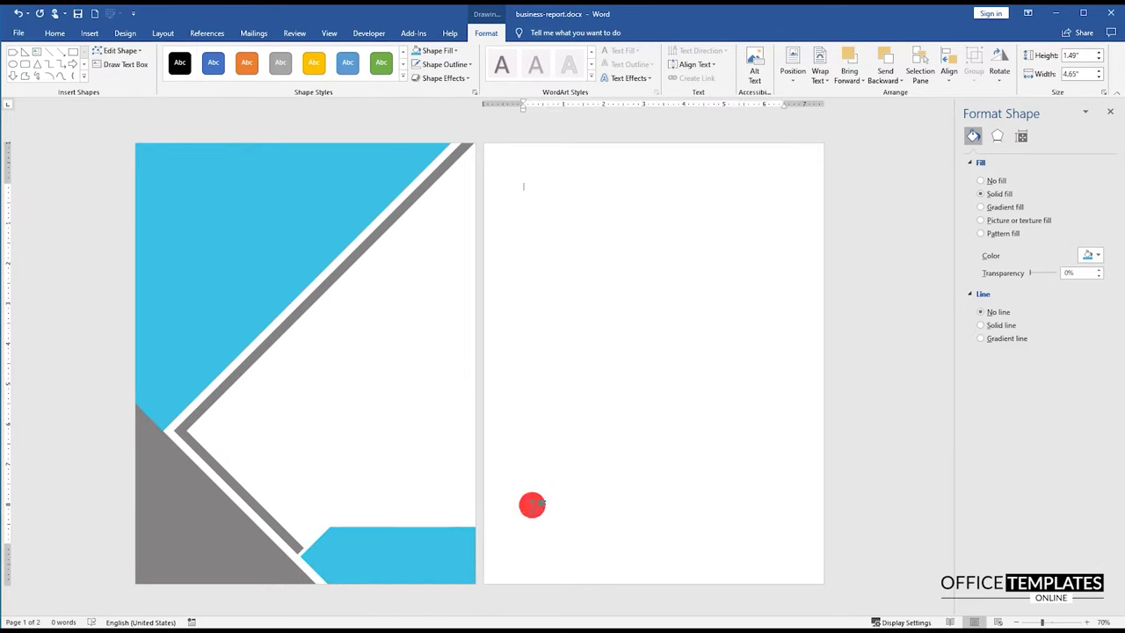
pyautogui.click(240, 207)
# Fill the large top triangle with the photo 5.jpg, kept upright rather than rotated
pyautogui.rightClick(243, 205)
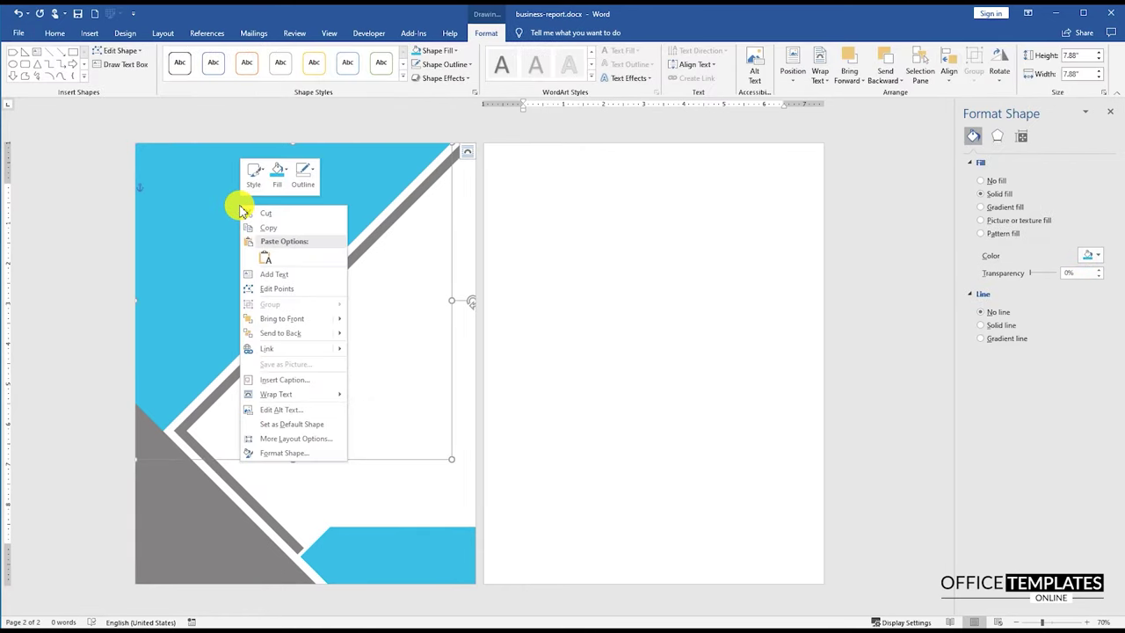
pyautogui.click(275, 176)
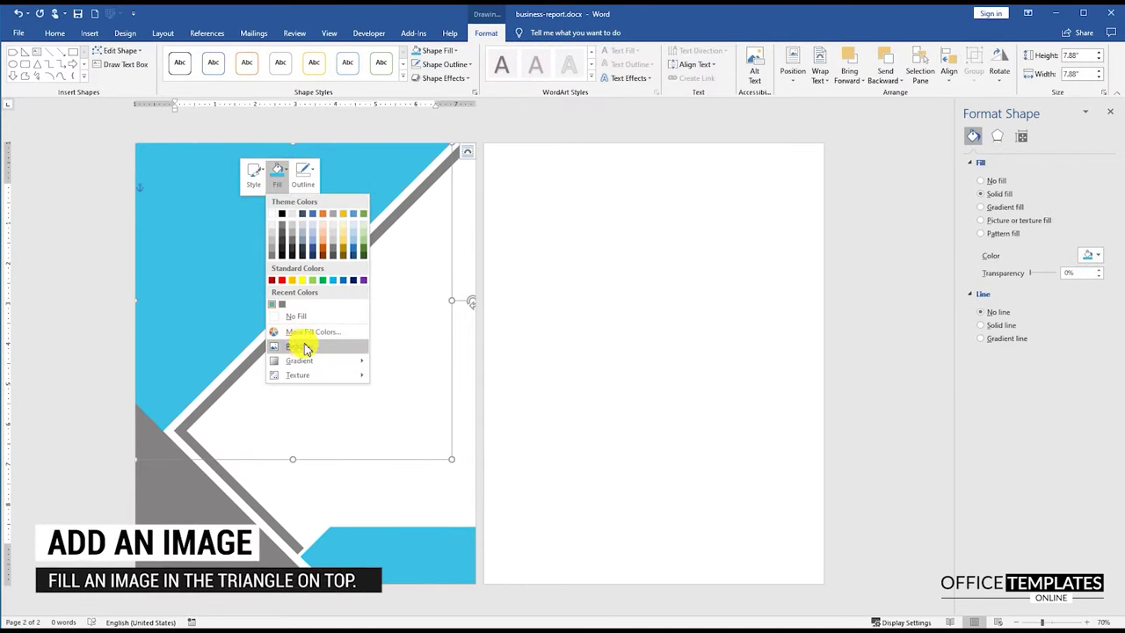
pyautogui.click(307, 348)
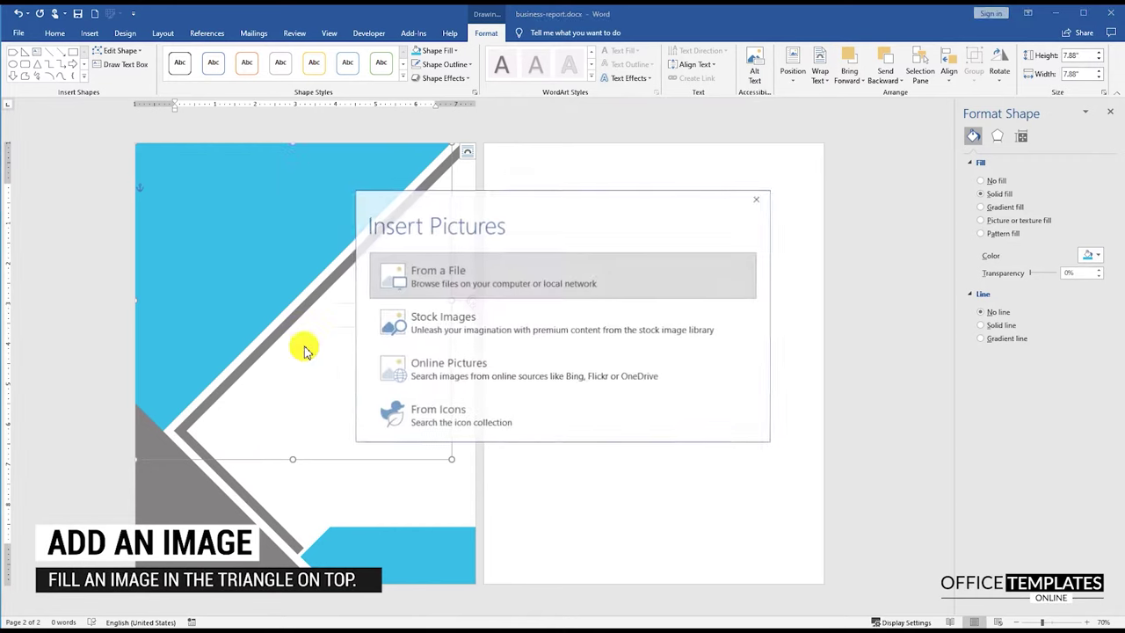
pyautogui.click(443, 278)
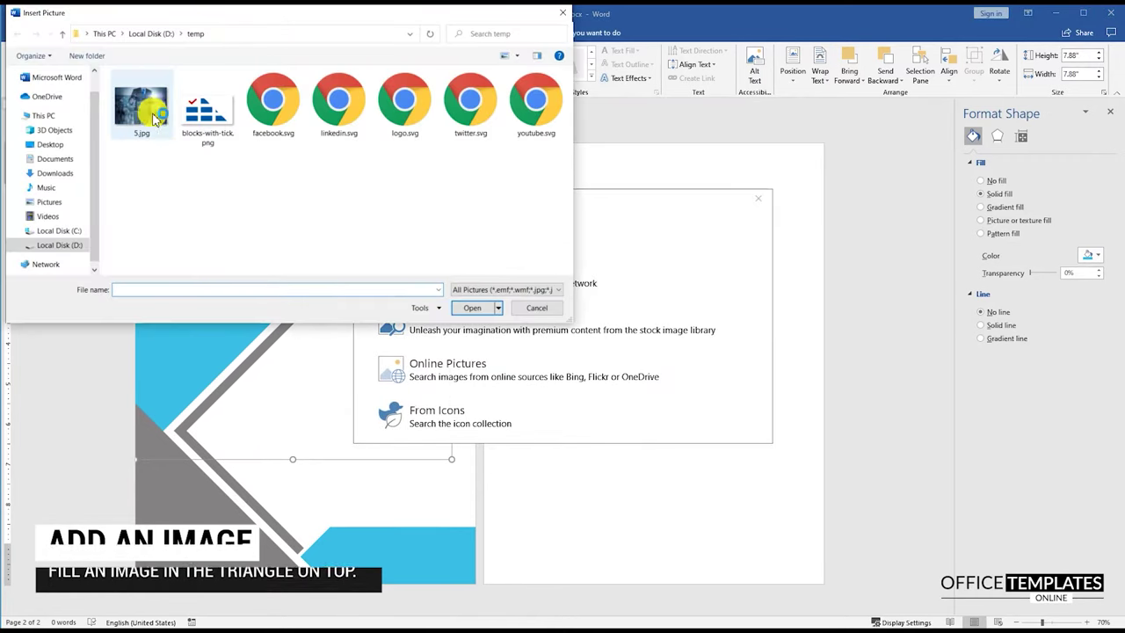
pyautogui.doubleClick(147, 109)
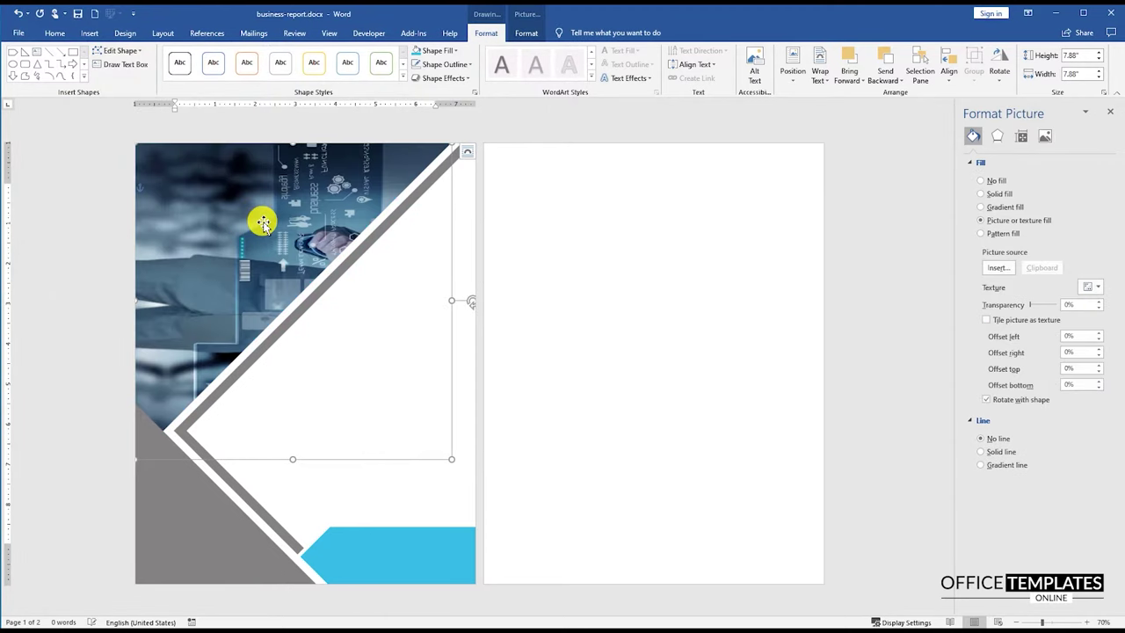
pyautogui.rightClick(278, 202)
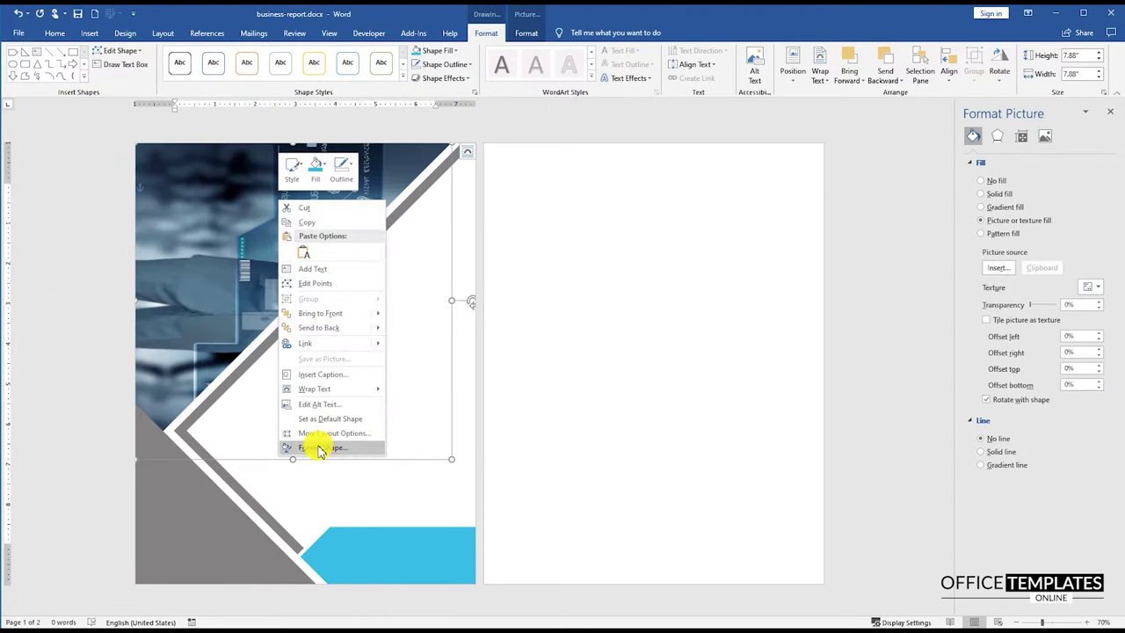
pyautogui.click(316, 448)
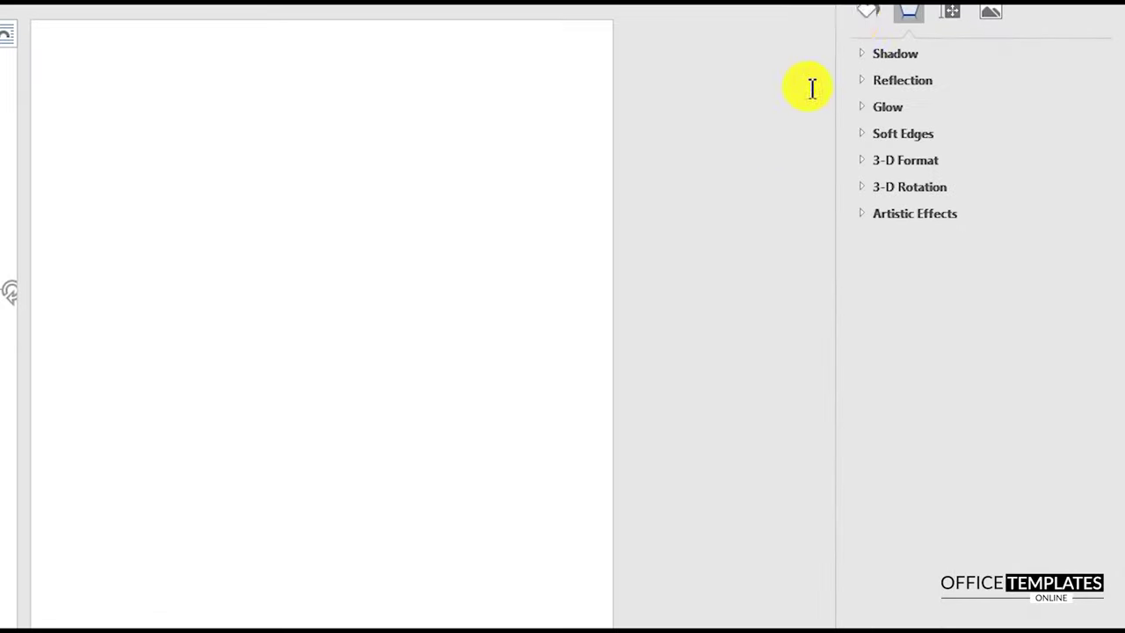
pyautogui.click(867, 10)
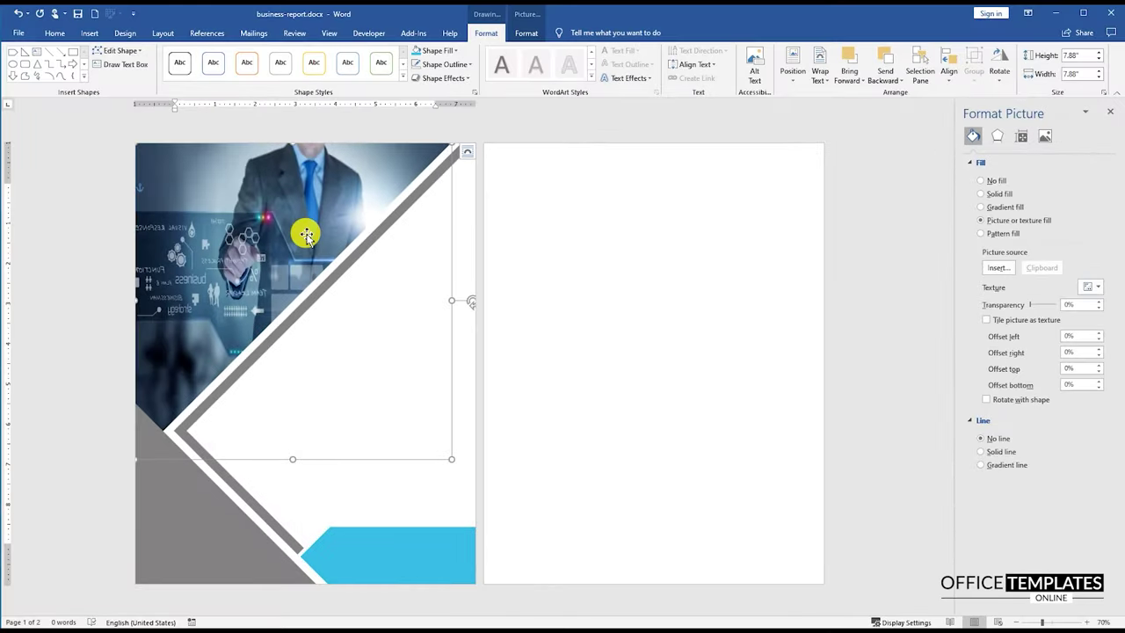
# Crop-adjust the triangle's photo, enlarging and shifting it so the businessman is centred
pyautogui.click(531, 35)
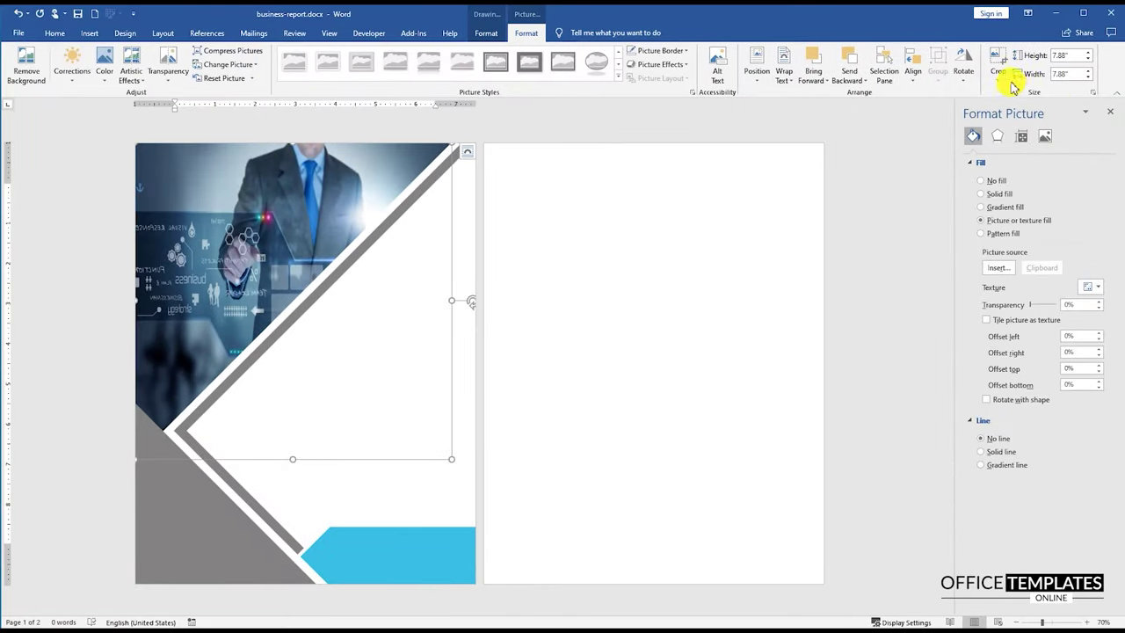
pyautogui.click(1009, 81)
pyautogui.click(370, 266)
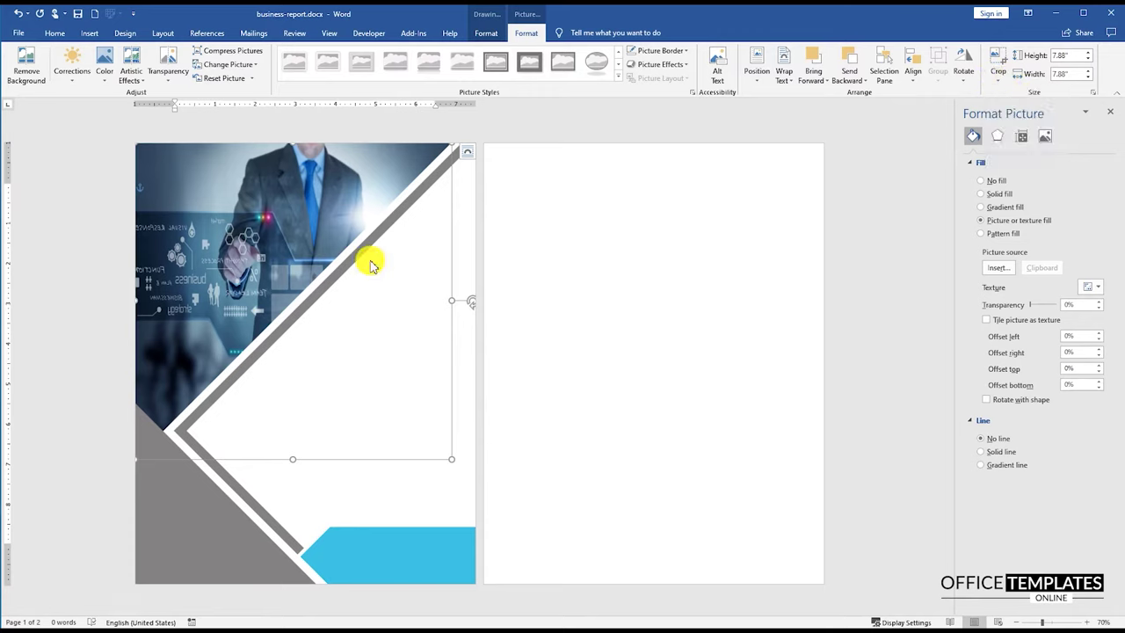
pyautogui.moveTo(450, 457); pyautogui.dragTo(559, 568)
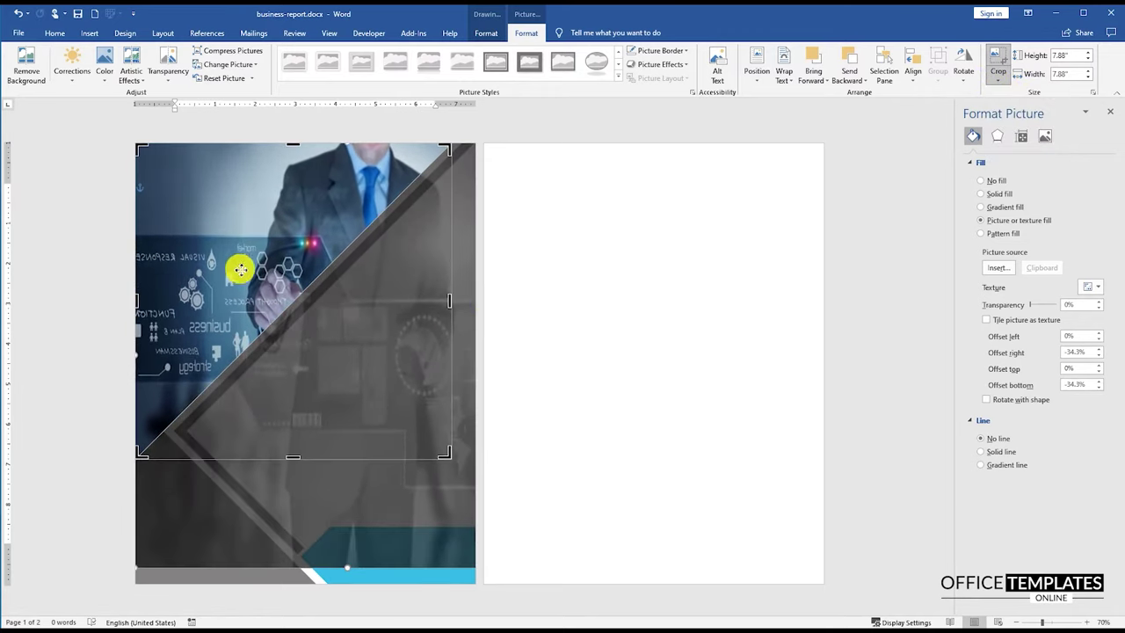
pyautogui.moveTo(240, 270); pyautogui.dragTo(211, 271)
pyautogui.moveTo(454, 346); pyautogui.dragTo(535, 354)
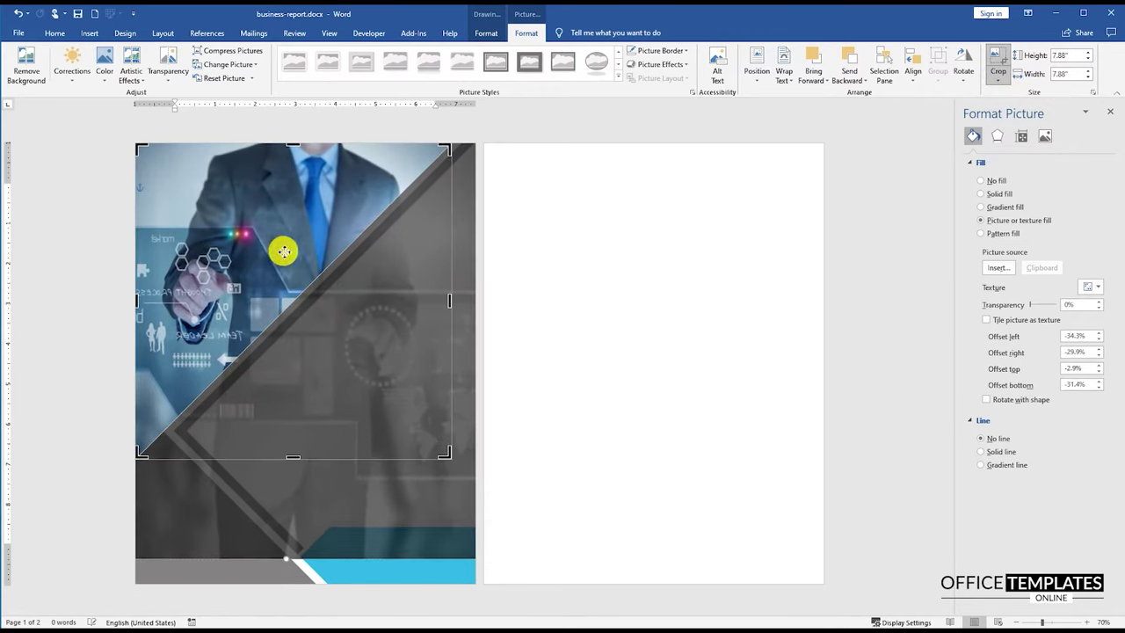
pyautogui.moveTo(284, 249)
pyautogui.mouseDown()
pyautogui.moveTo(260, 238)
pyautogui.moveTo(269, 251)
pyautogui.mouseUp()
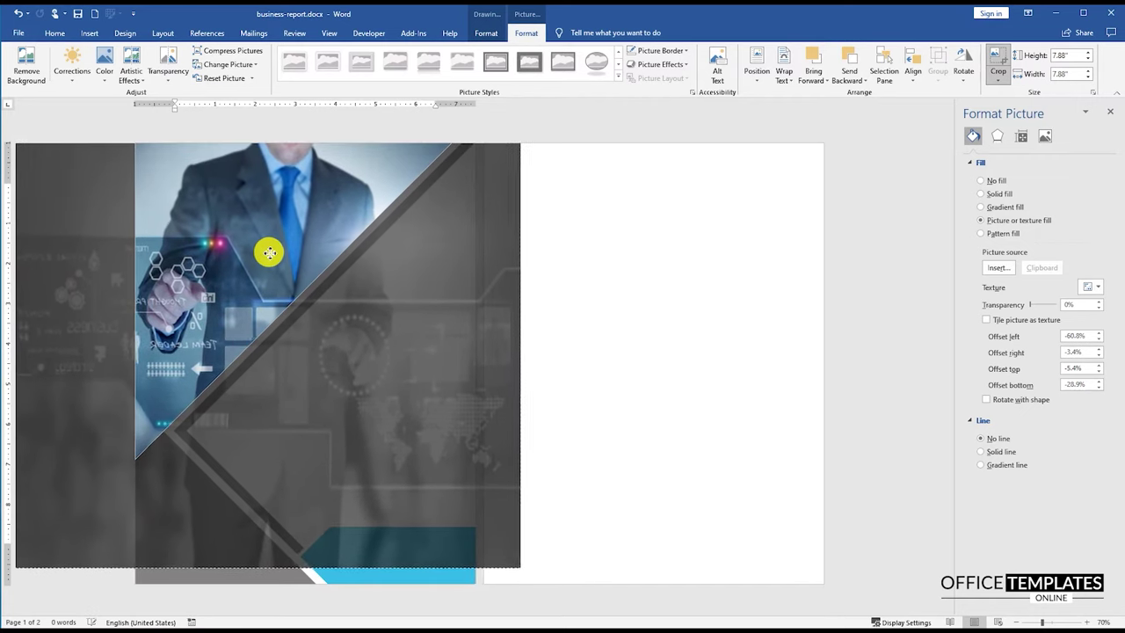
pyautogui.click(598, 316)
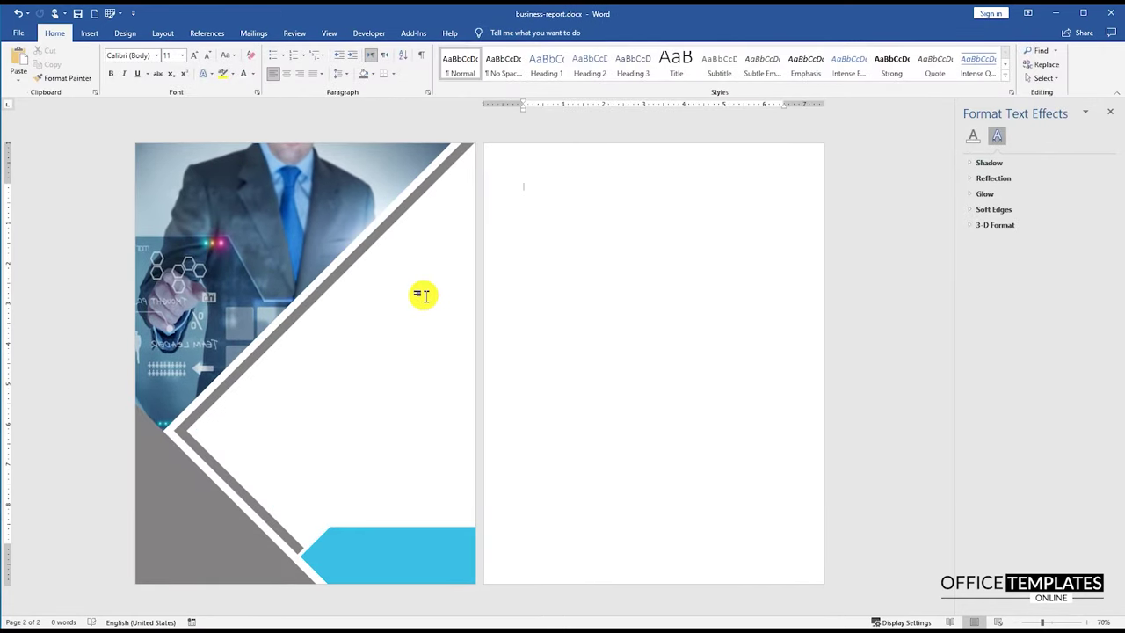
# Duplicate the photo-filled triangle and fill the copy light blue
pyautogui.click(255, 209)
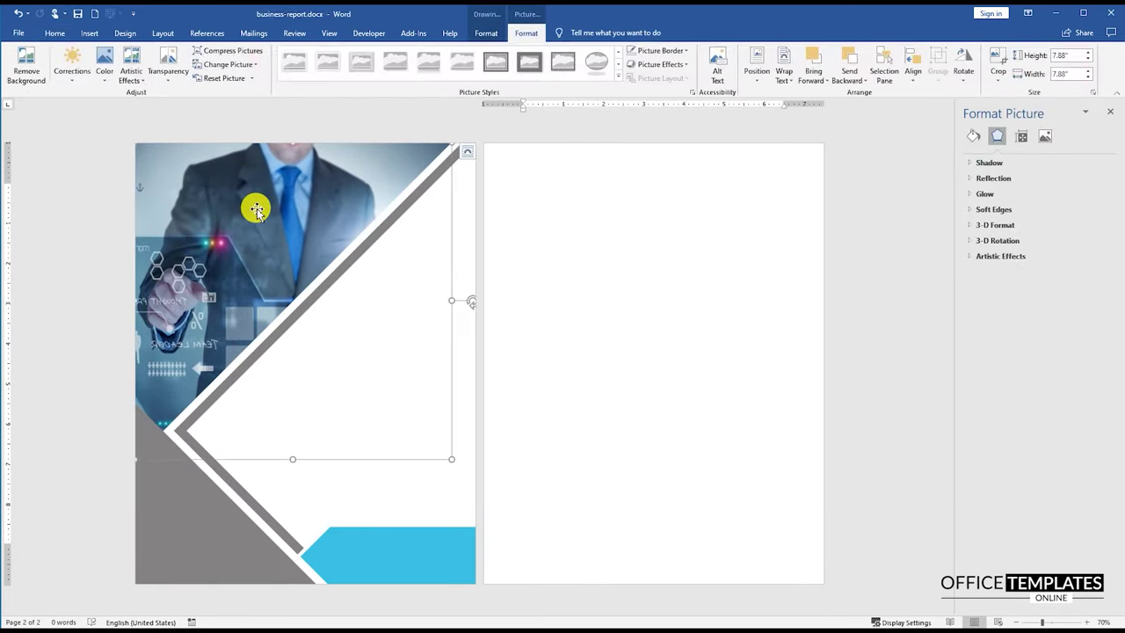
pyautogui.rightClick(256, 209)
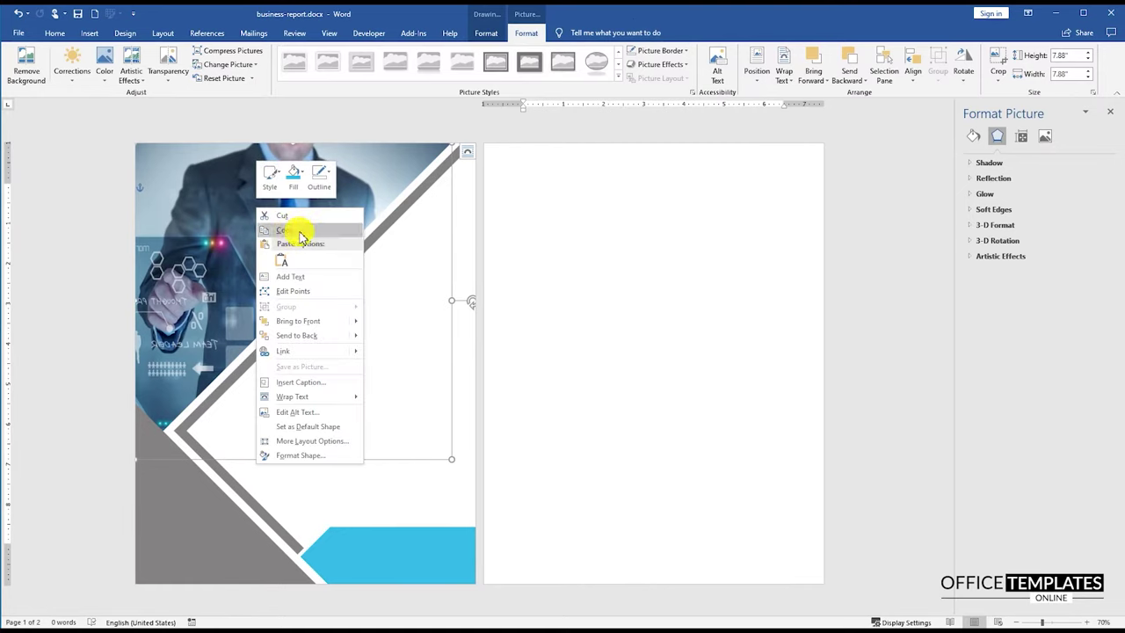
pyautogui.click(299, 232)
pyautogui.hotkey('ctrl', 'v')
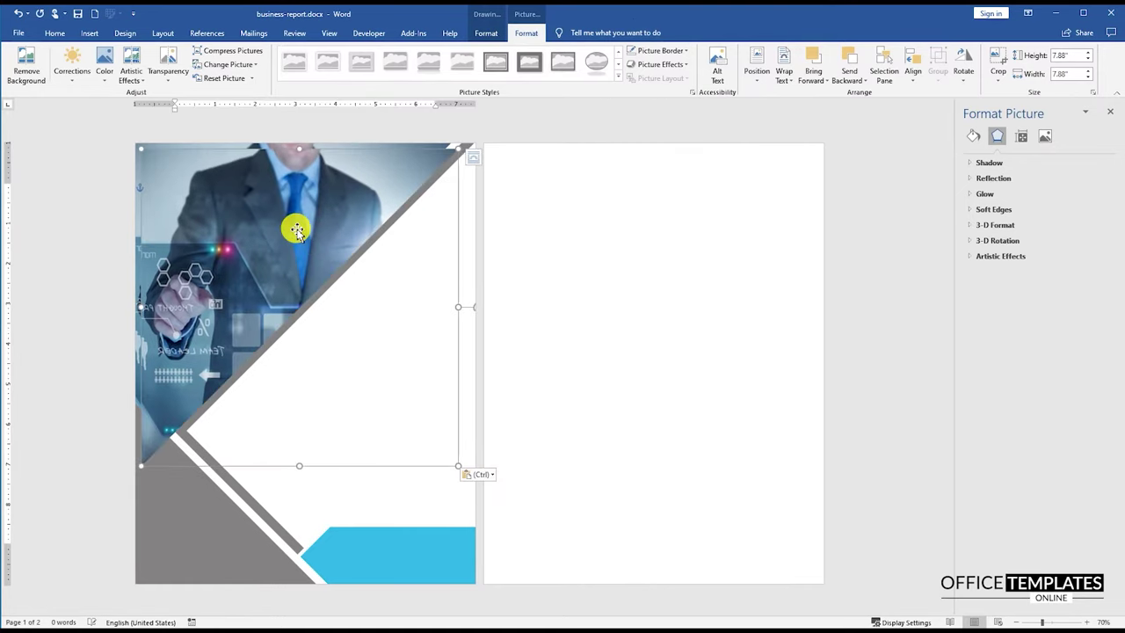
pyautogui.moveTo(267, 224); pyautogui.dragTo(301, 263)
pyautogui.rightClick(297, 257)
pyautogui.click(332, 229)
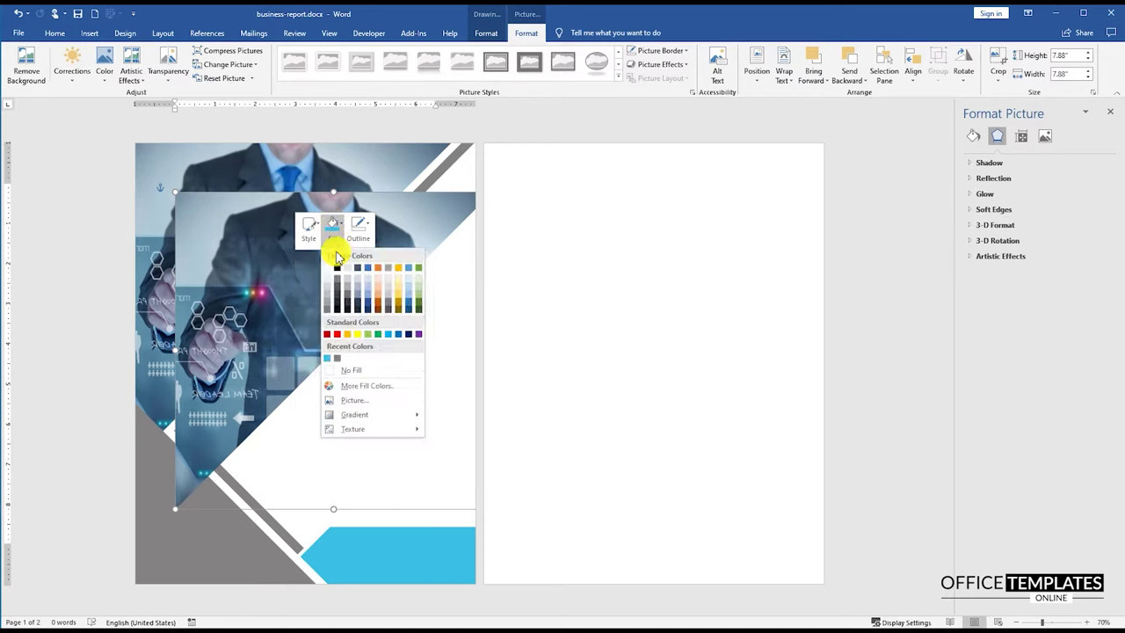
pyautogui.click(330, 369)
# Align the blue copy exactly over the photo triangle and set its transparency to 80%
pyautogui.click(226, 243)
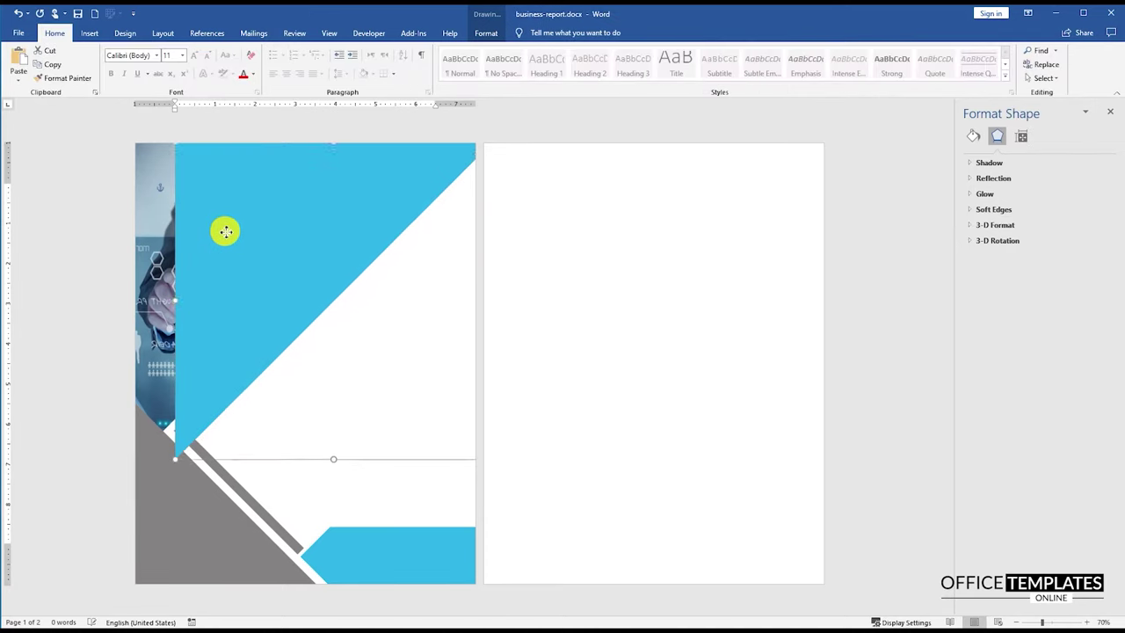
pyautogui.moveTo(215, 236); pyautogui.dragTo(220, 233)
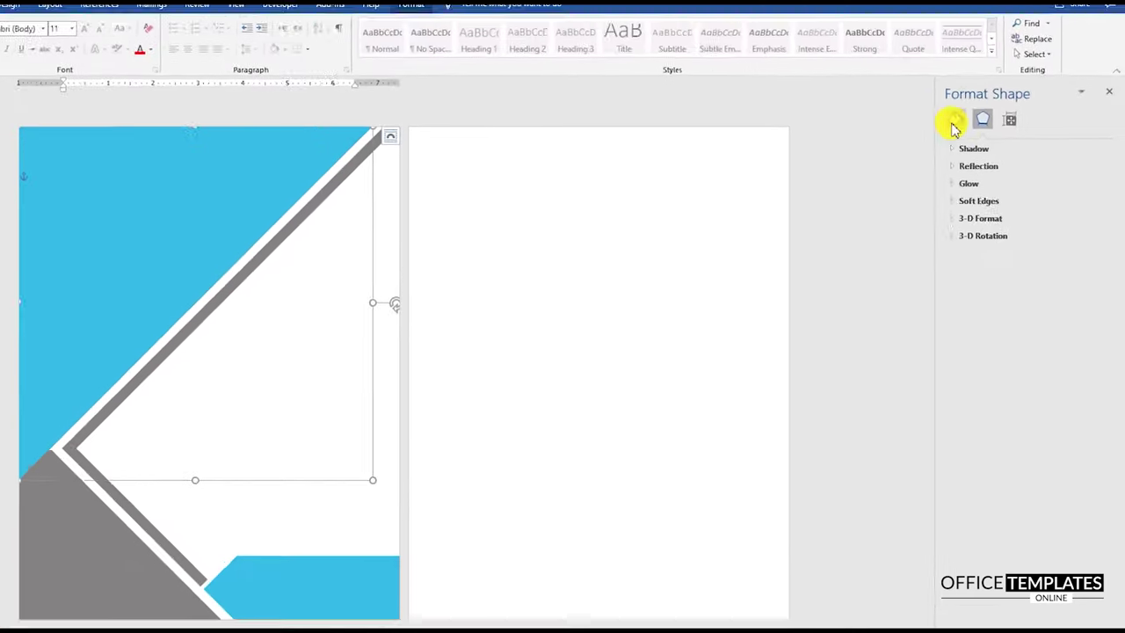
pyautogui.click(972, 136)
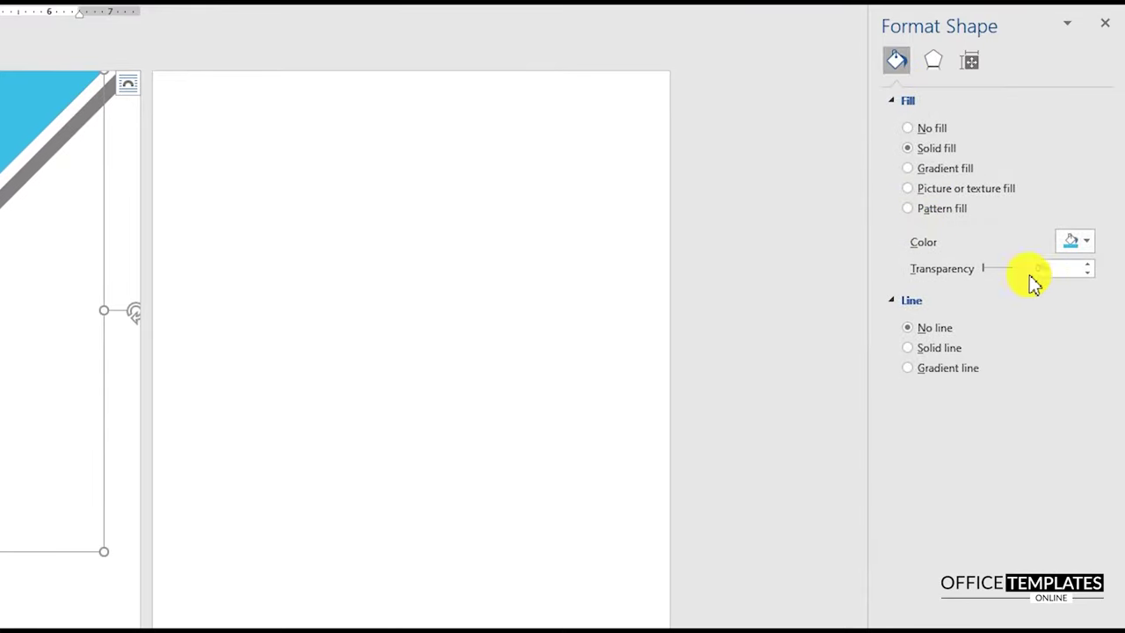
pyautogui.write('0')
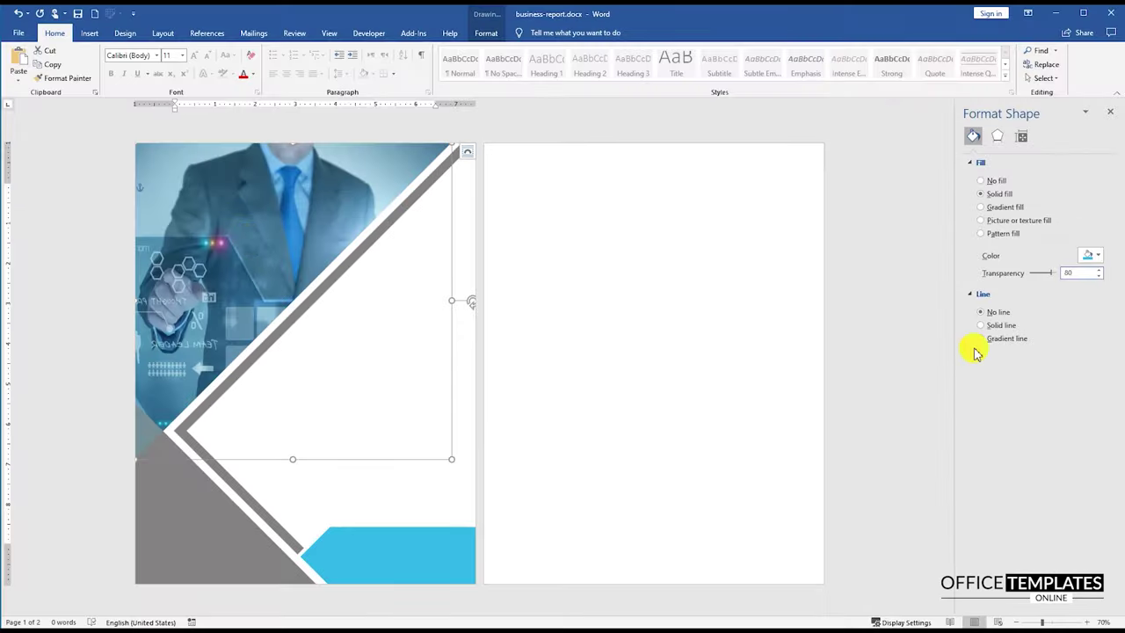
pyautogui.click(535, 284)
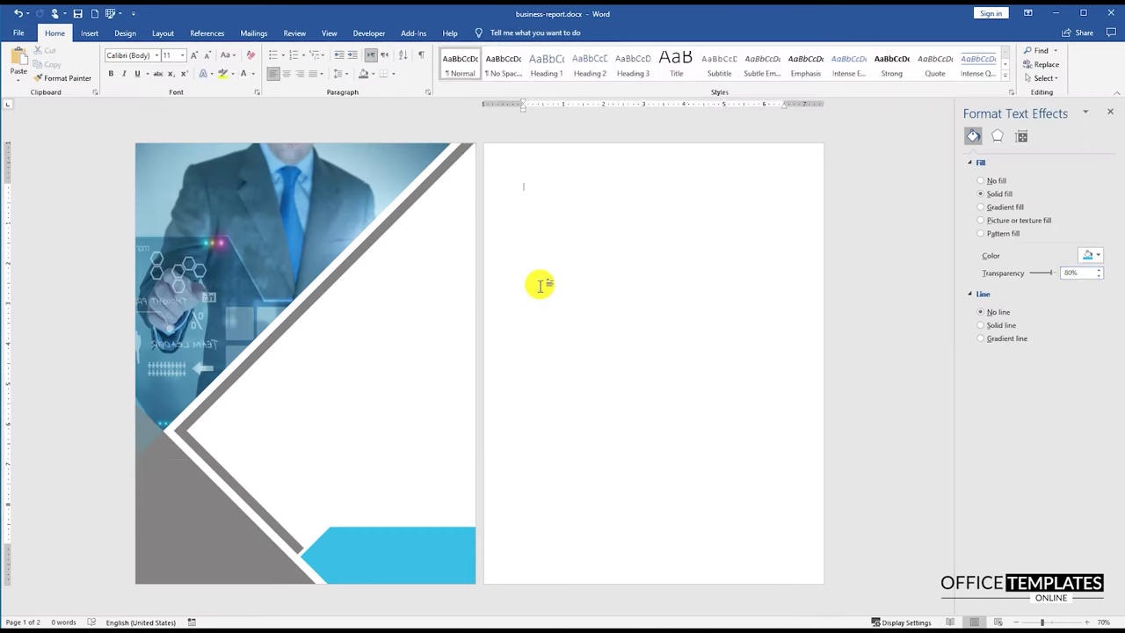
# Insert the picture blocks-with-tick.png from the computer
pyautogui.click(92, 35)
pyautogui.click(138, 63)
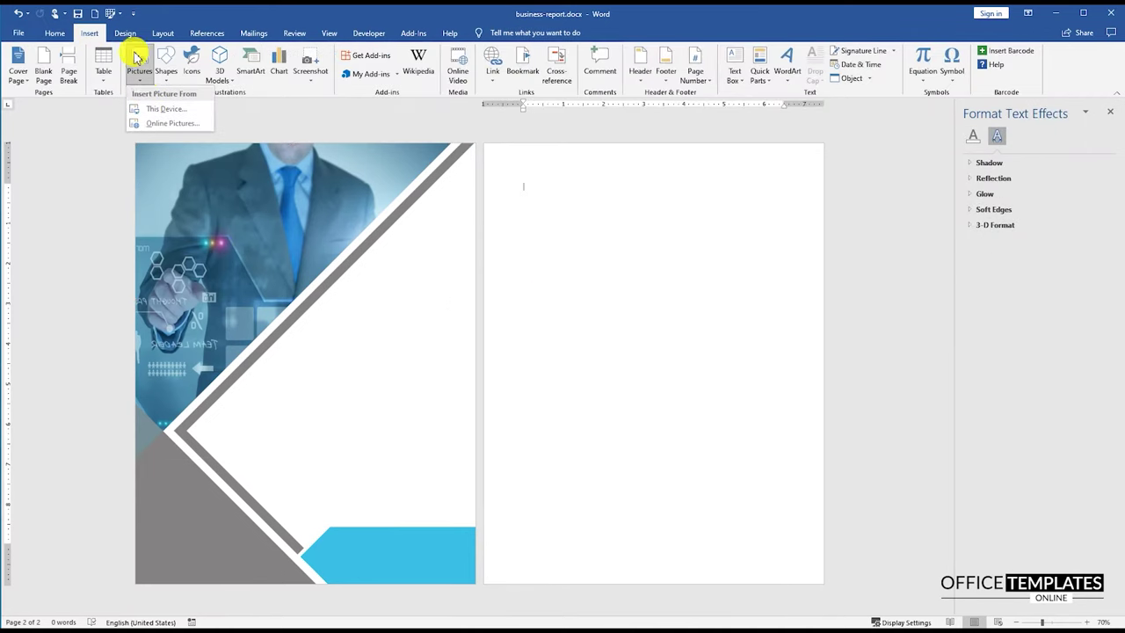
pyautogui.click(156, 109)
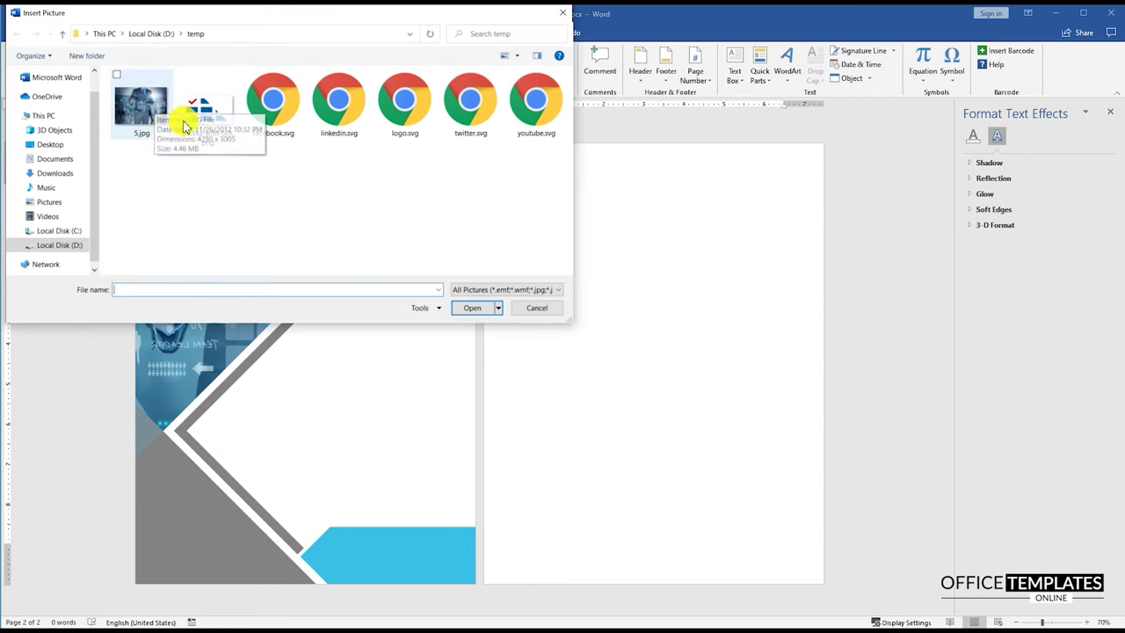
pyautogui.doubleClick(208, 110)
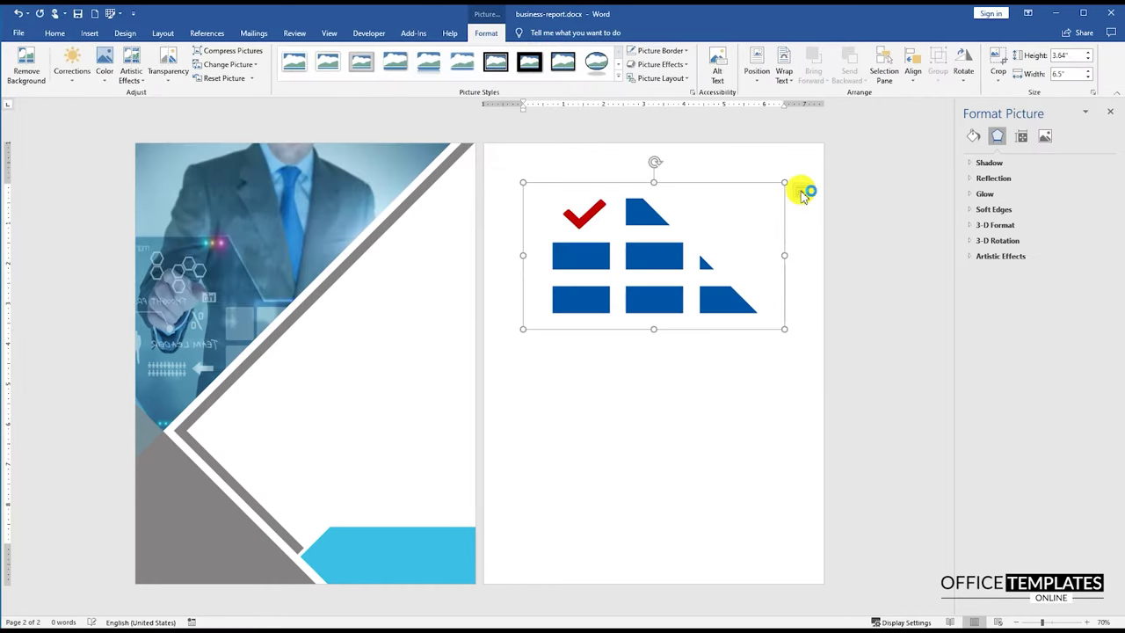
# Float the icon in front of text, sized about 2.24" × 3.99", at the cover's bottom-left corner
pyautogui.click(800, 190)
pyautogui.click(890, 304)
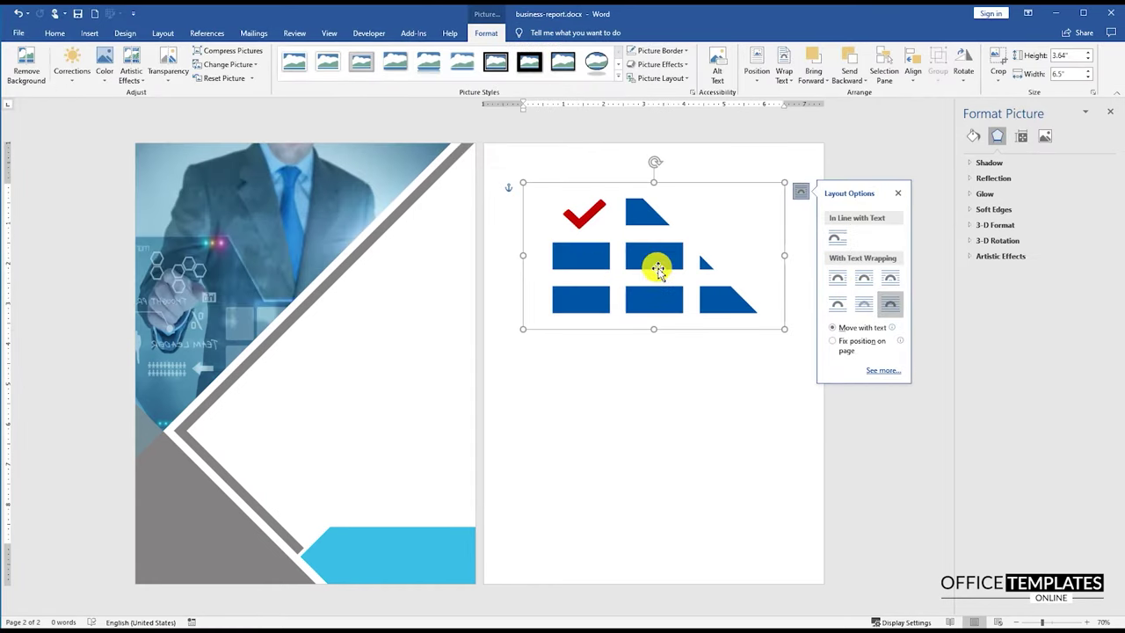
pyautogui.moveTo(657, 270); pyautogui.dragTo(290, 519)
pyautogui.moveTo(156, 433); pyautogui.dragTo(252, 484)
pyautogui.moveTo(307, 520); pyautogui.dragTo(205, 514)
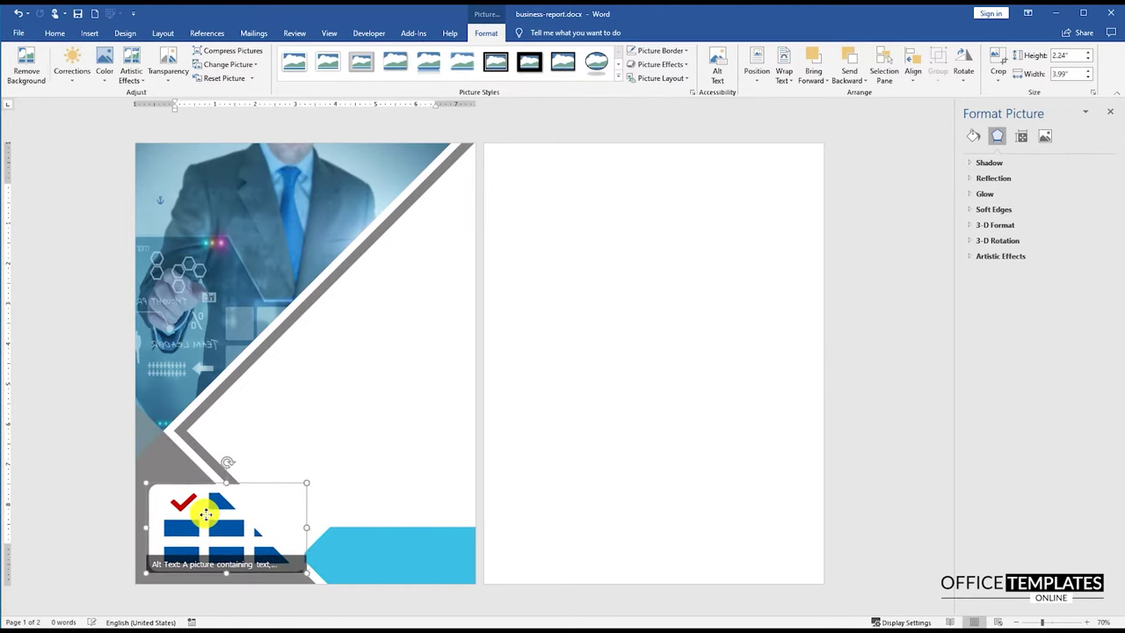
pyautogui.rightClick(172, 456)
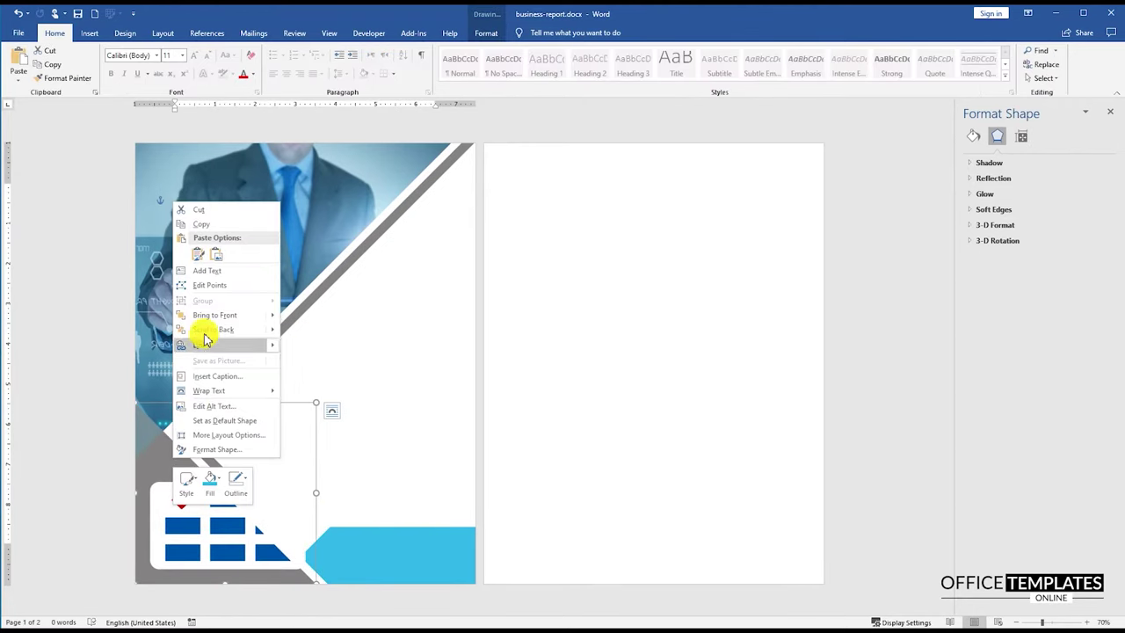
# Send the grey corner shape behind the icon and overlay a semi-transparent copy on it
pyautogui.click(211, 331)
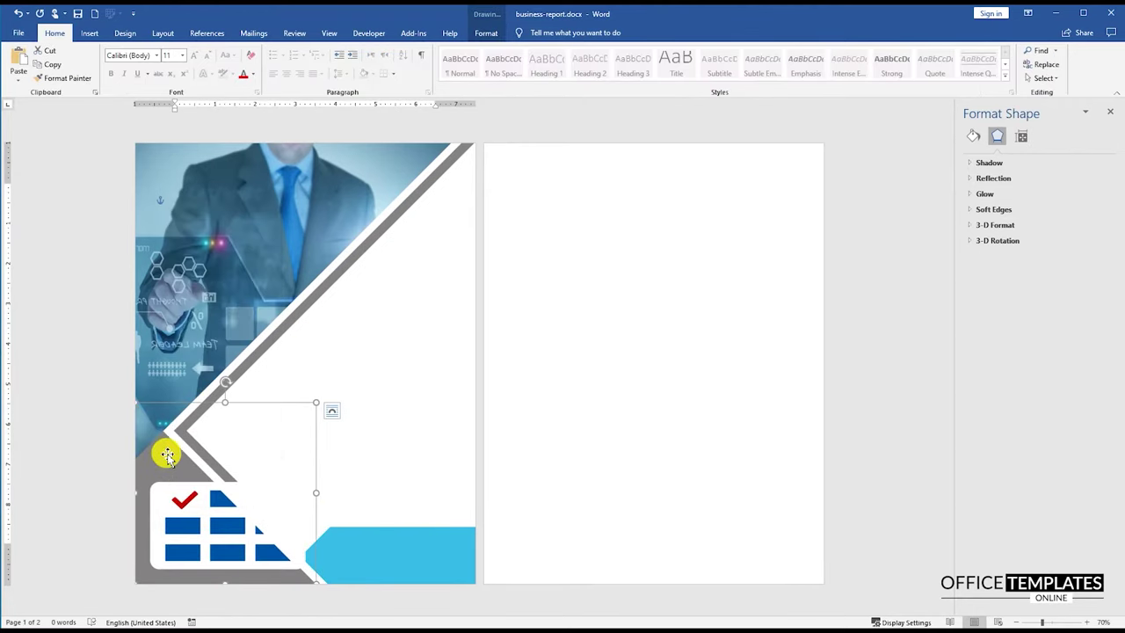
pyautogui.rightClick(167, 455)
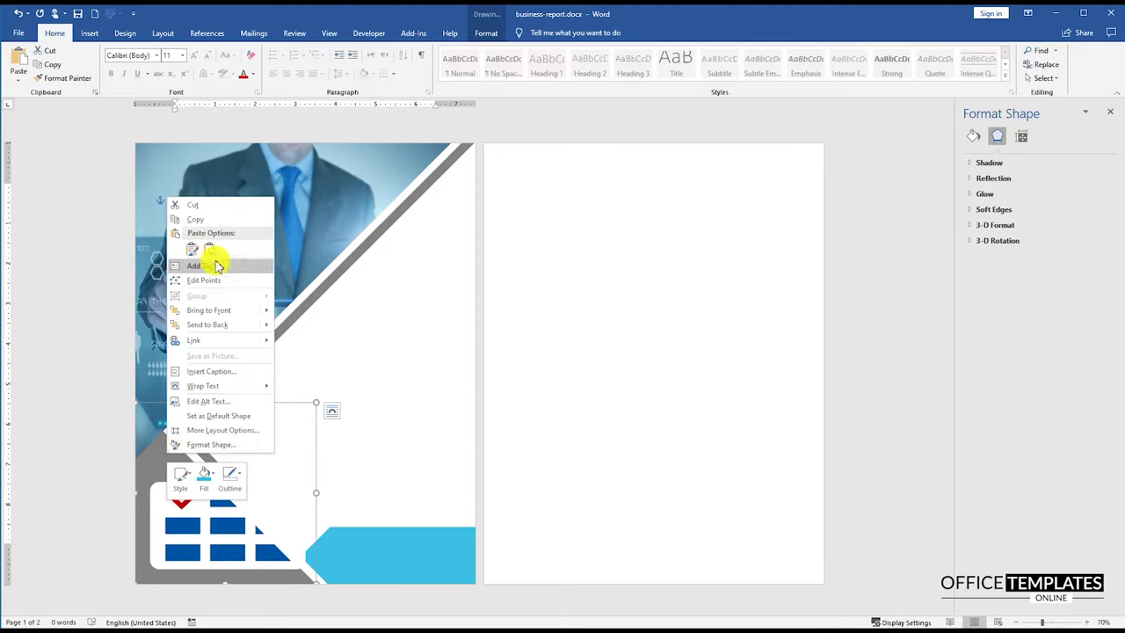
pyautogui.click(211, 219)
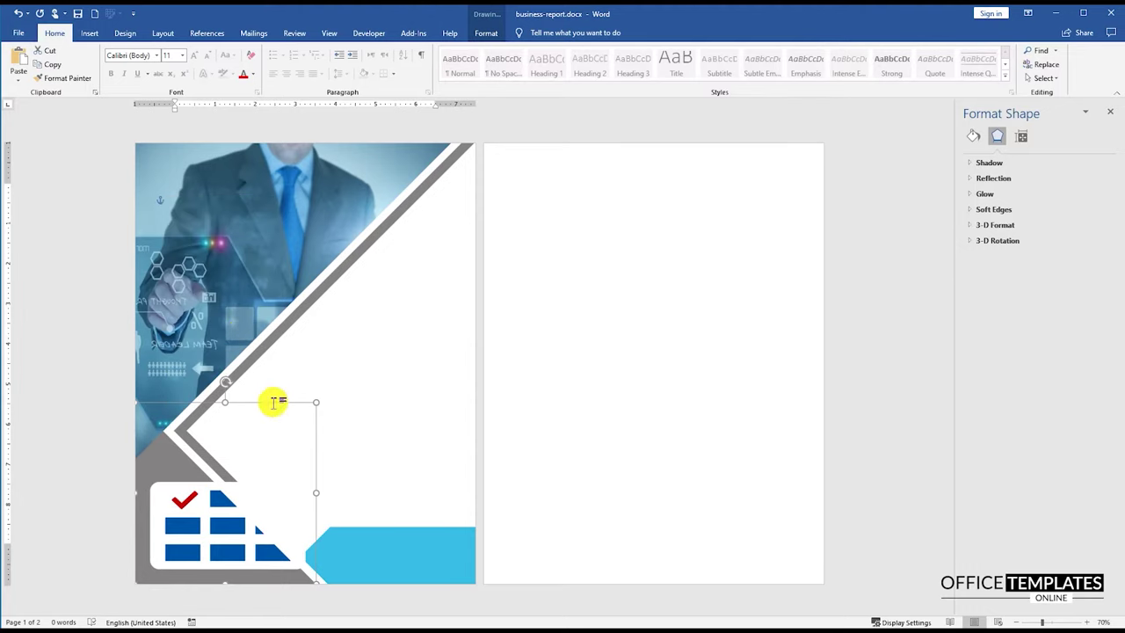
pyautogui.hotkey('ctrl', 'v')
pyautogui.moveTo(192, 493); pyautogui.dragTo(180, 495)
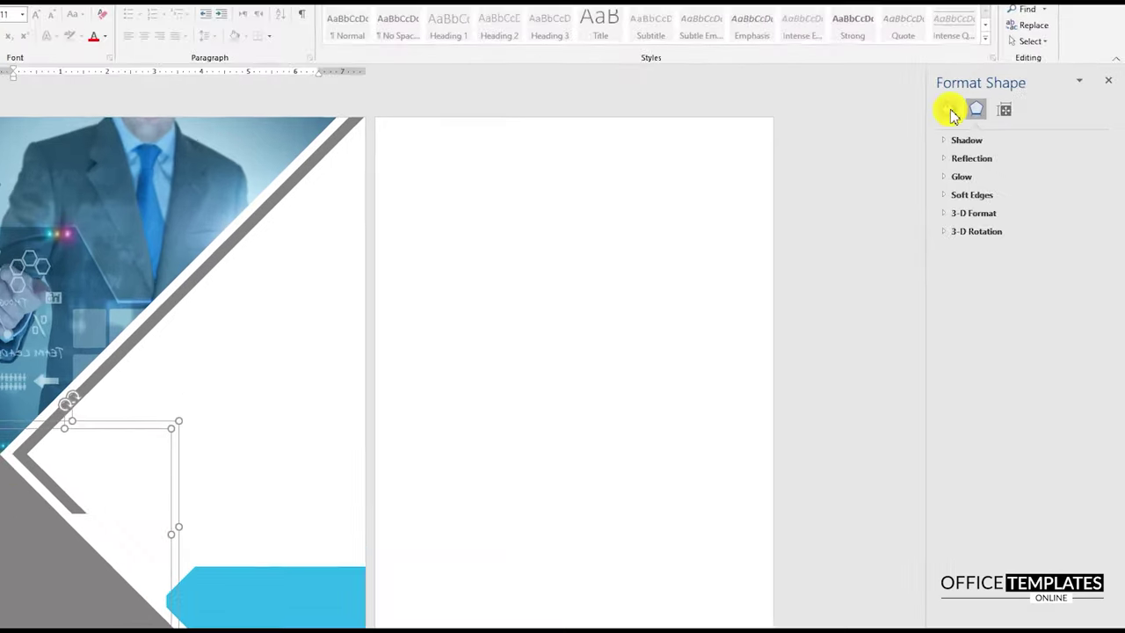
pyautogui.click(973, 137)
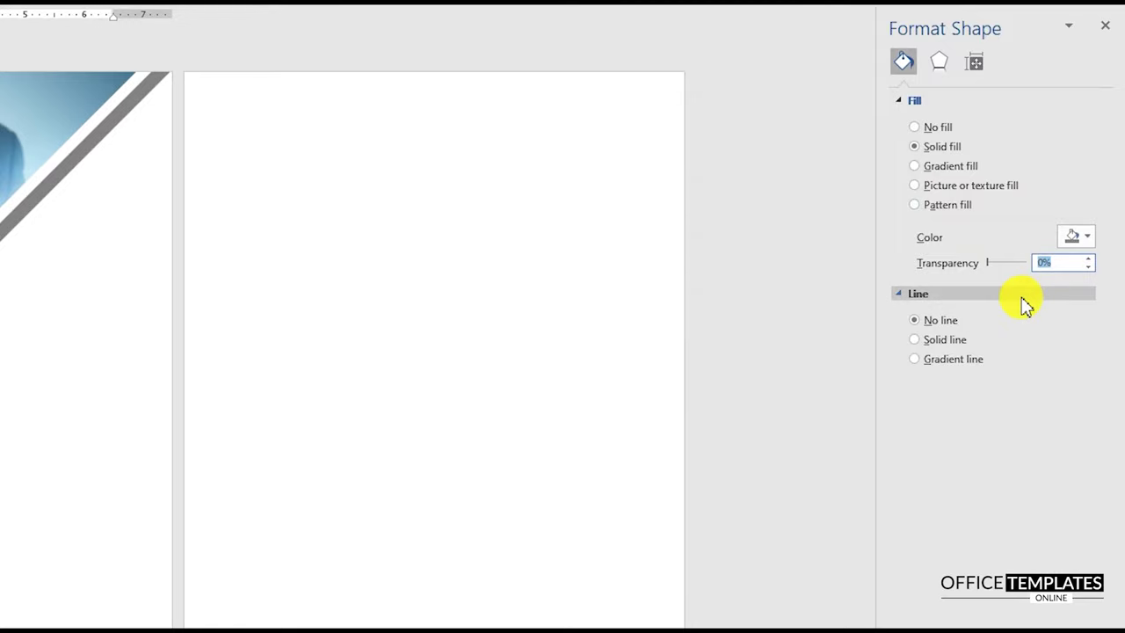
pyautogui.click(235, 369)
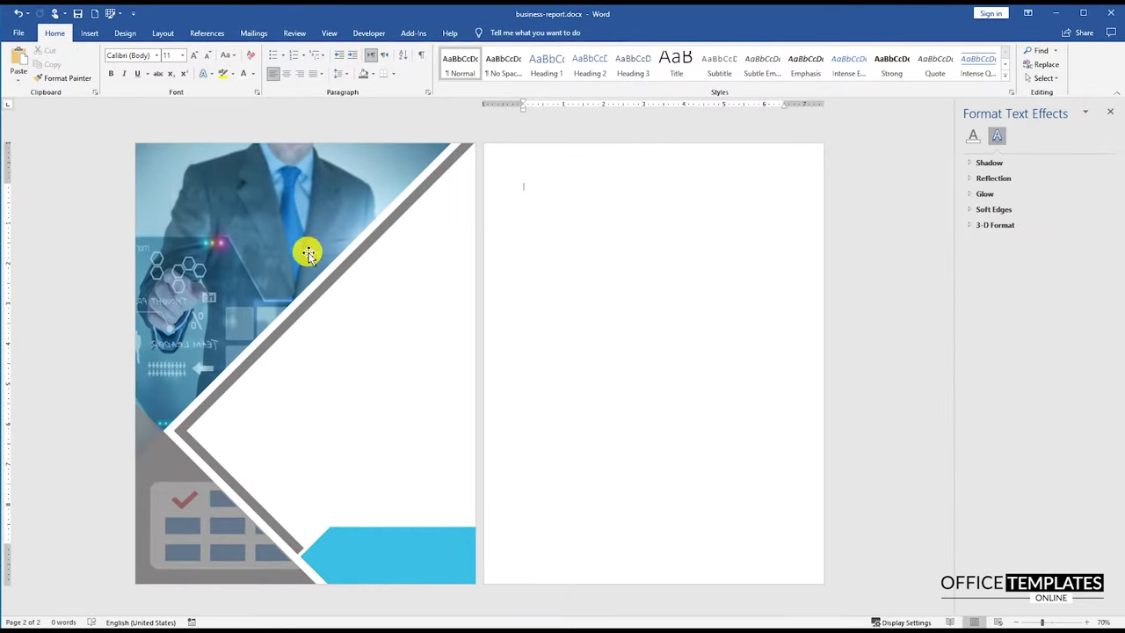
pyautogui.click(90, 34)
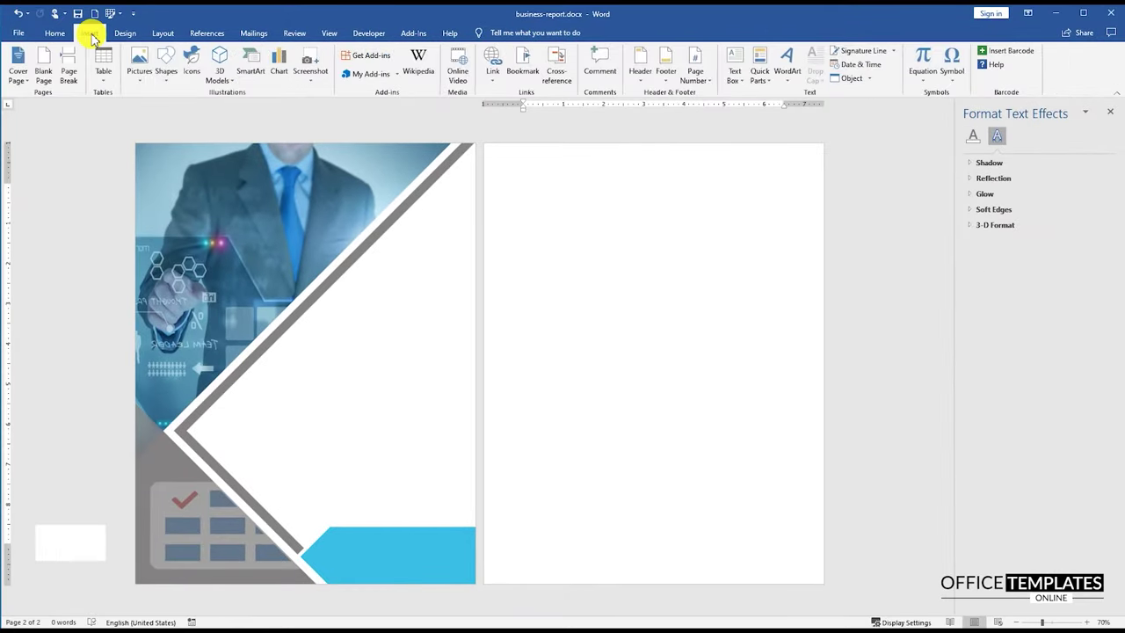
# Draw a text box on the cover photo's upper left and type YOUR REPORT TITLE GOES HERE on two lines
pyautogui.click(163, 67)
pyautogui.click(184, 107)
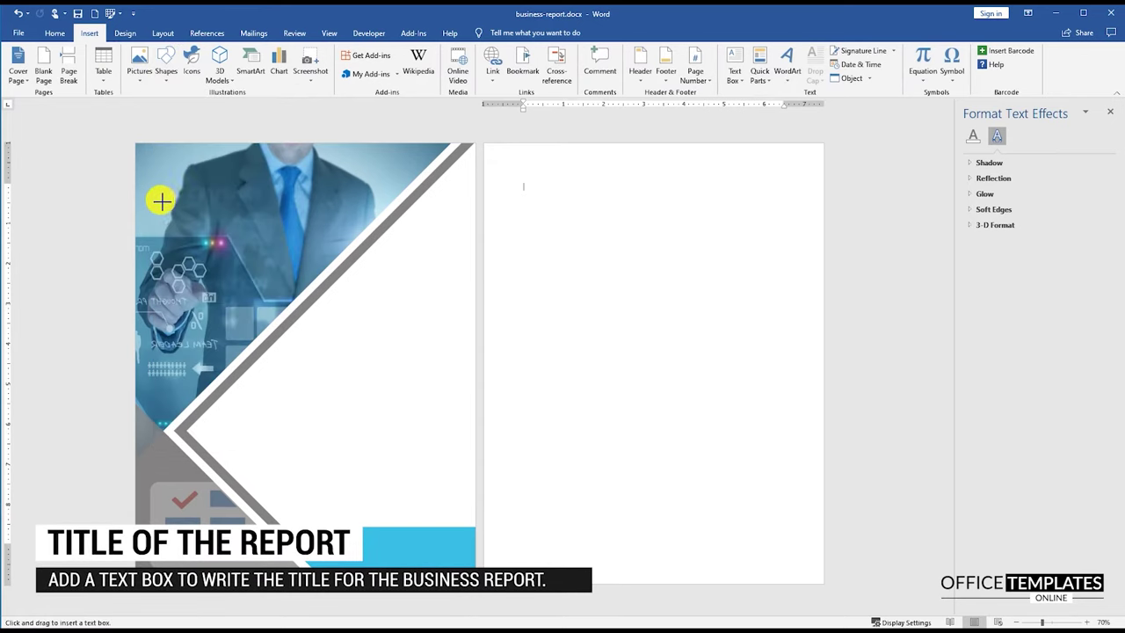
pyautogui.moveTo(168, 195); pyautogui.dragTo(188, 241)
pyautogui.scroll(9, 252, 256)
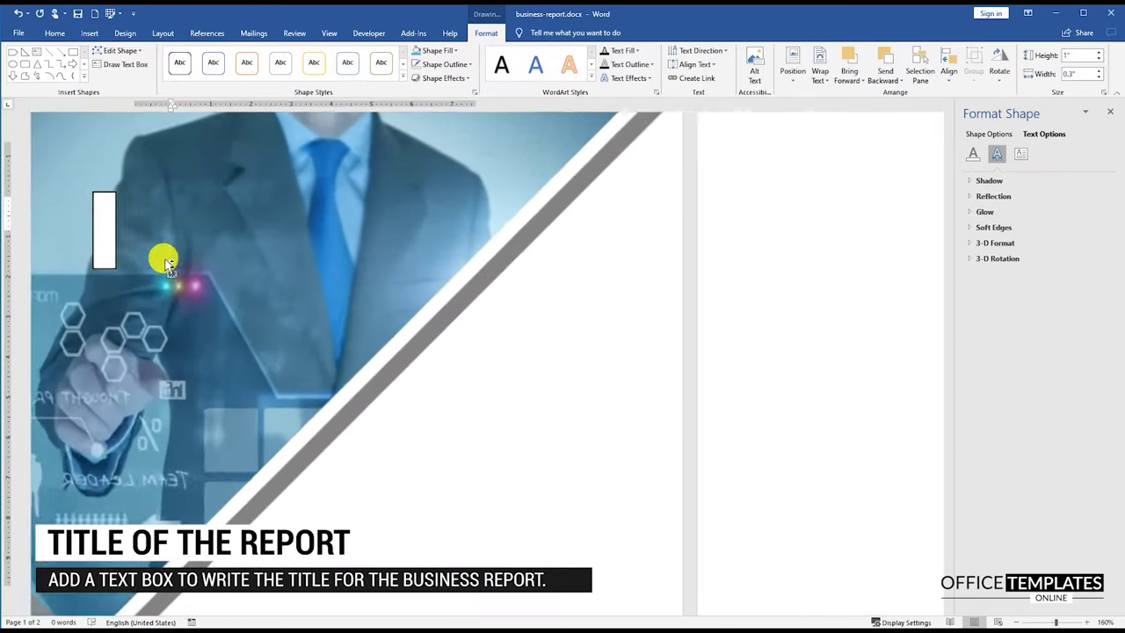
pyautogui.write('YOUR REPORT TITLE')
pyautogui.press('Return')
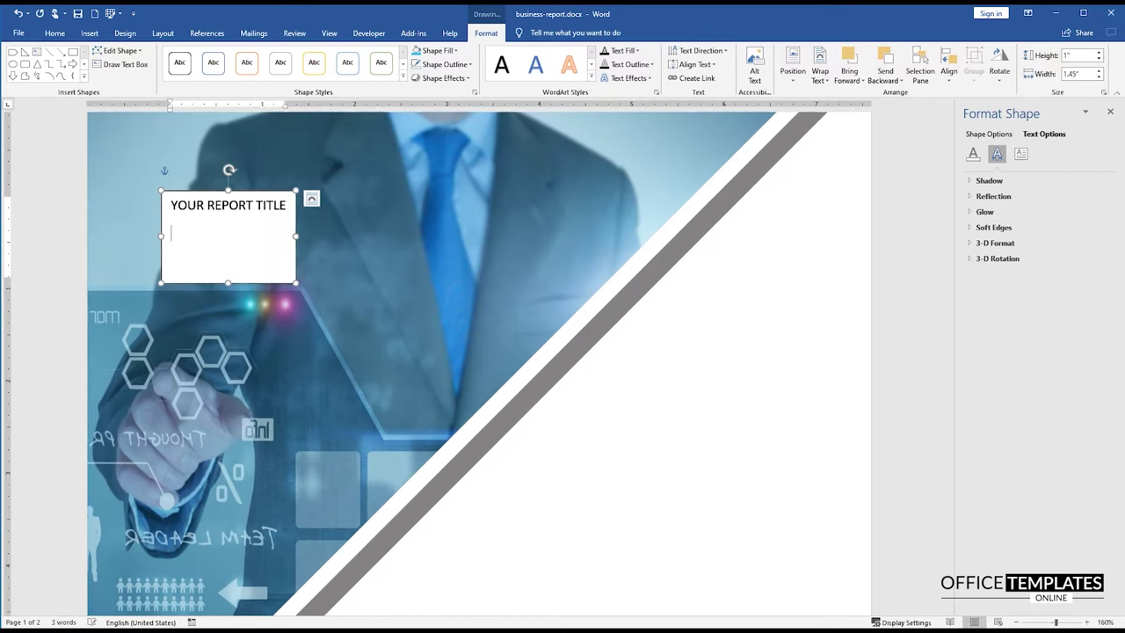
pyautogui.write('GOES HERE')
# Remove the title text box's fill and outline
pyautogui.click(238, 187)
pyautogui.rightClick(242, 191)
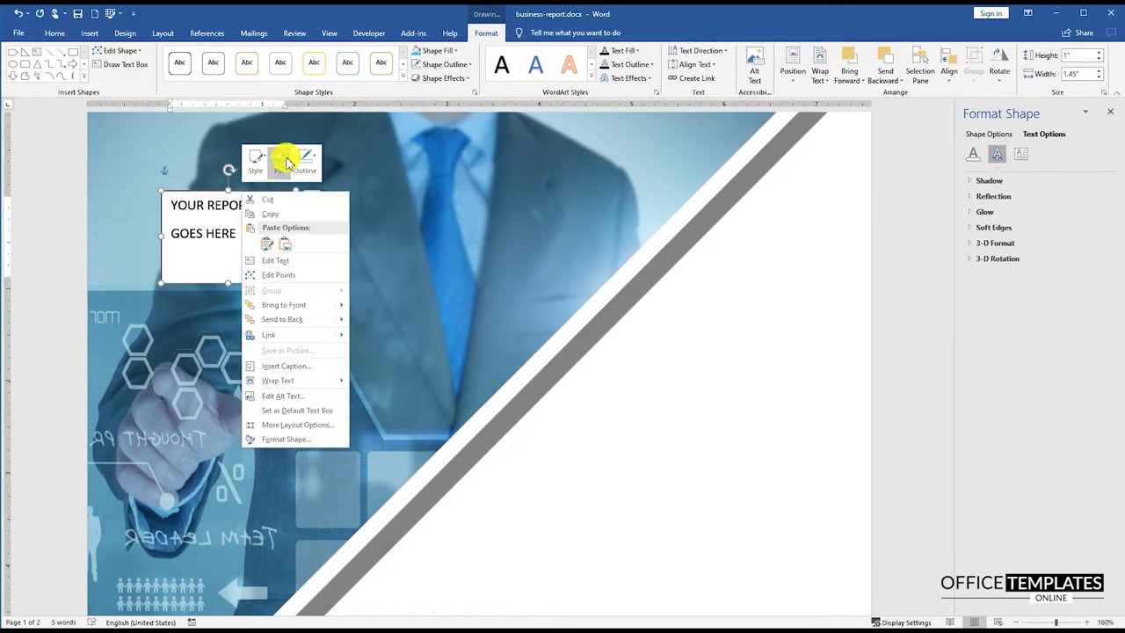
pyautogui.click(279, 156)
pyautogui.click(289, 294)
pyautogui.click(311, 161)
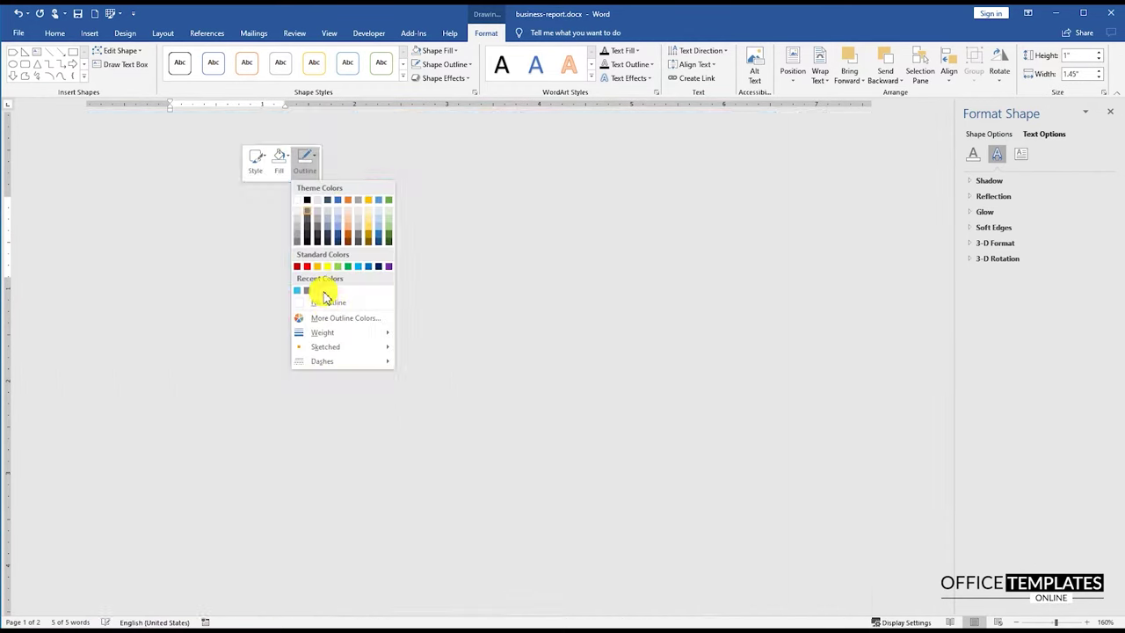
pyautogui.click(322, 300)
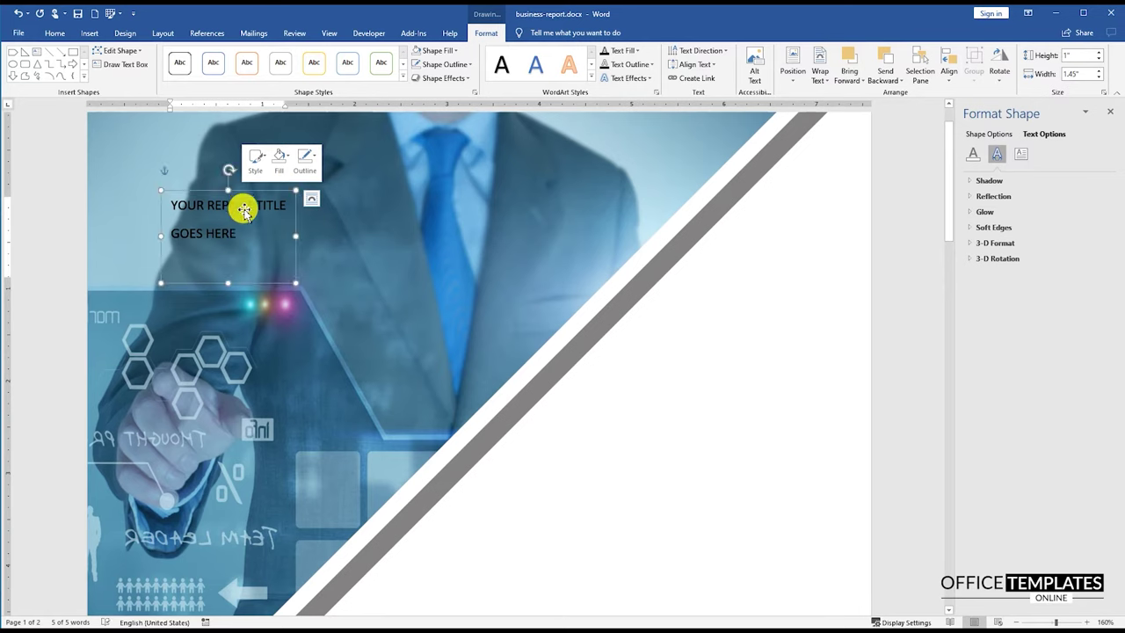
# Make the title 39 pt bold and enlarge its box so GOES HERE shows
pyautogui.click(56, 34)
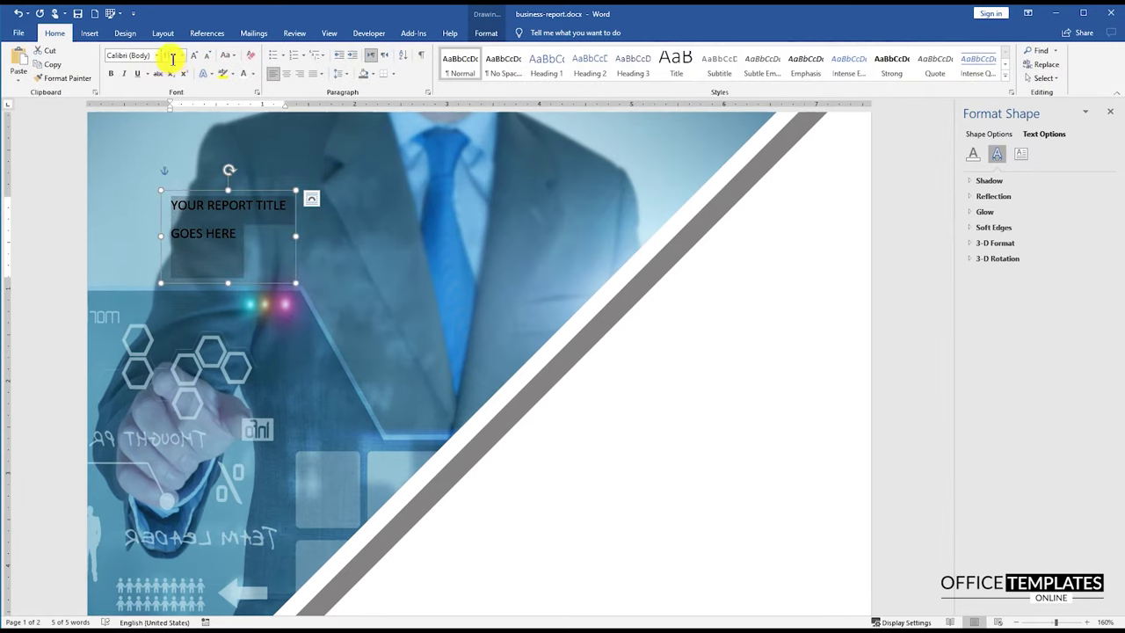
pyautogui.write('39')
pyautogui.press('Return')
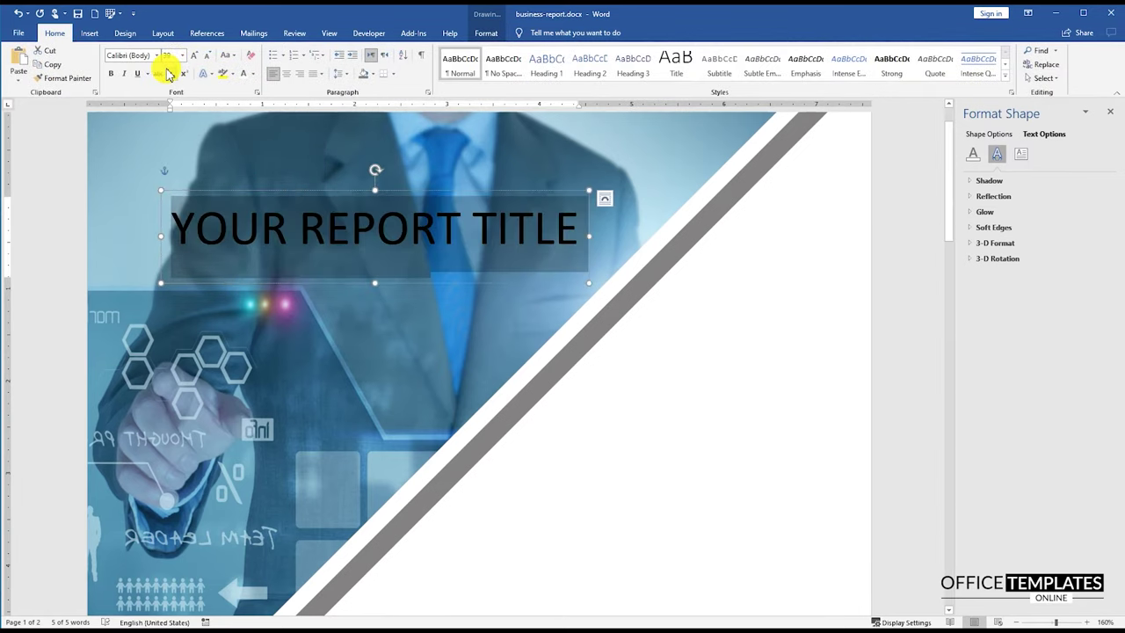
pyautogui.click(111, 73)
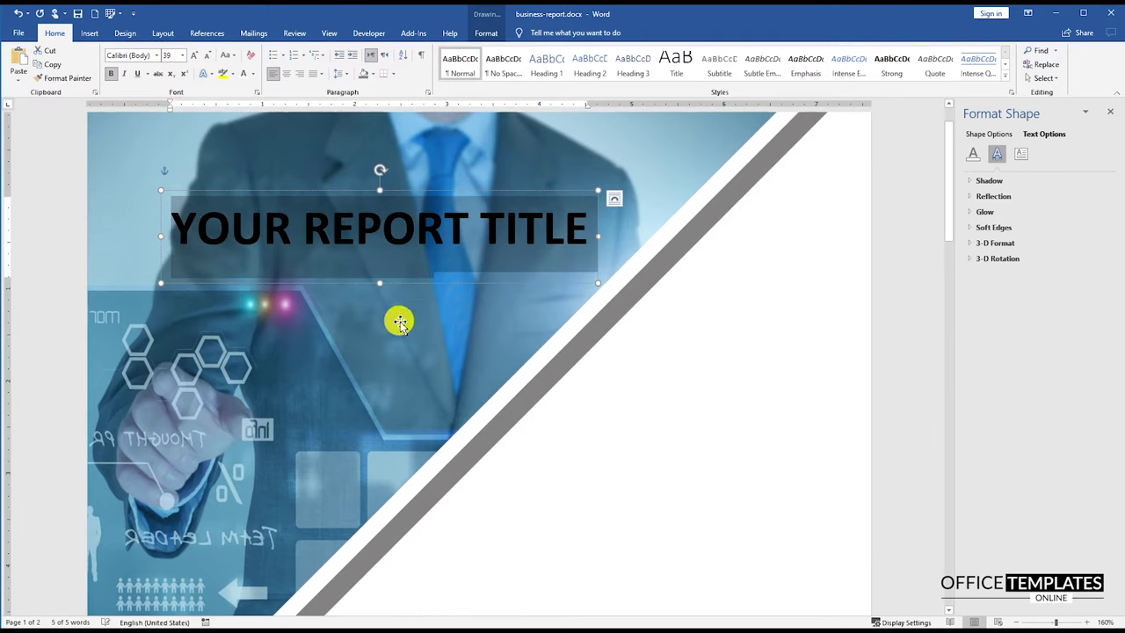
pyautogui.press('Escape')
pyautogui.click(381, 297)
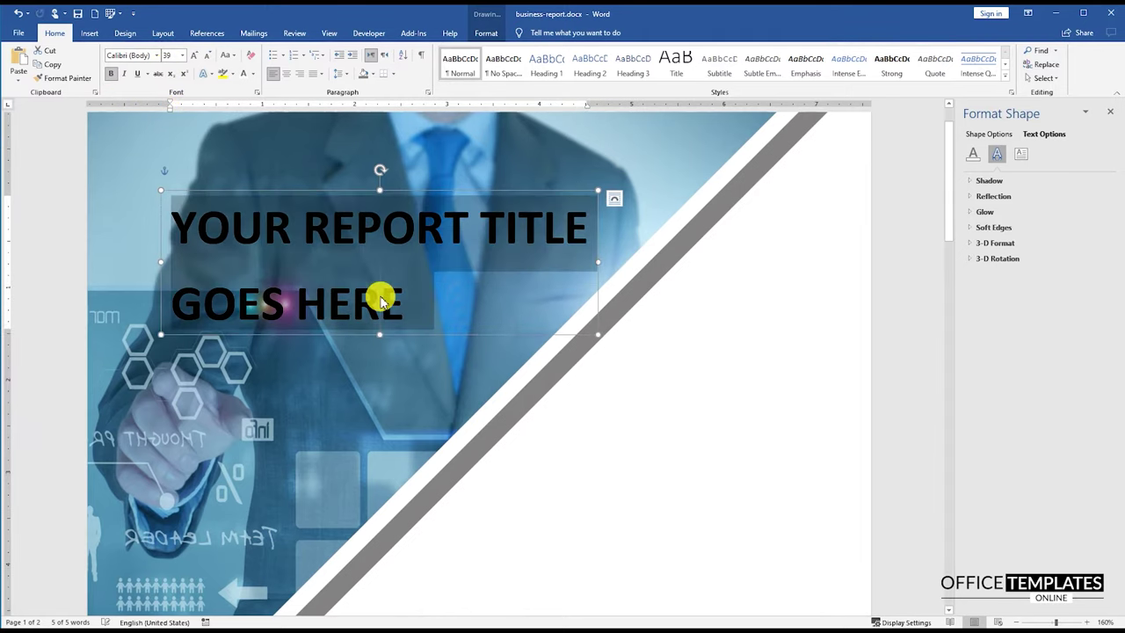
# Set the title's line spacing to 0.8, colour it white, and move it up-left
pyautogui.click(344, 75)
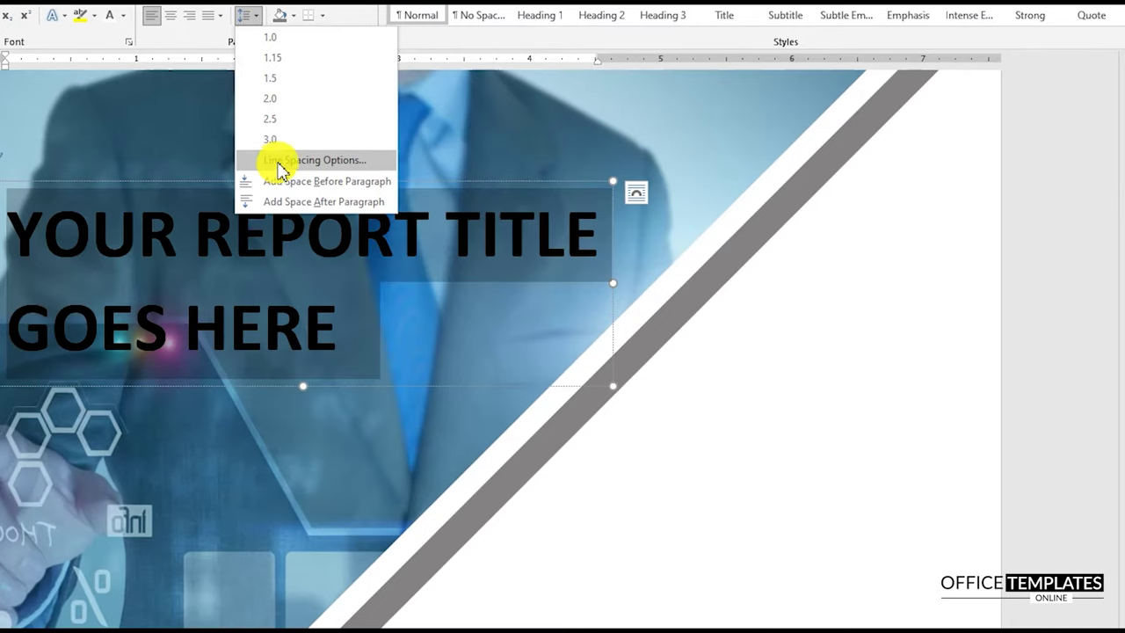
pyautogui.click(365, 179)
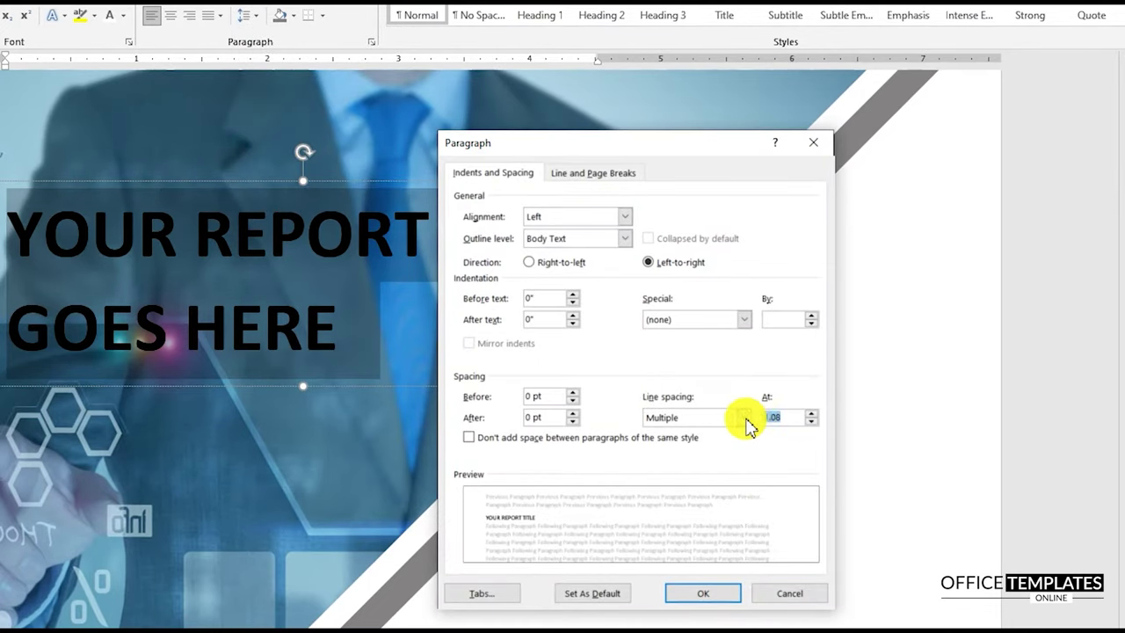
pyautogui.write('8')
pyautogui.press('Return')
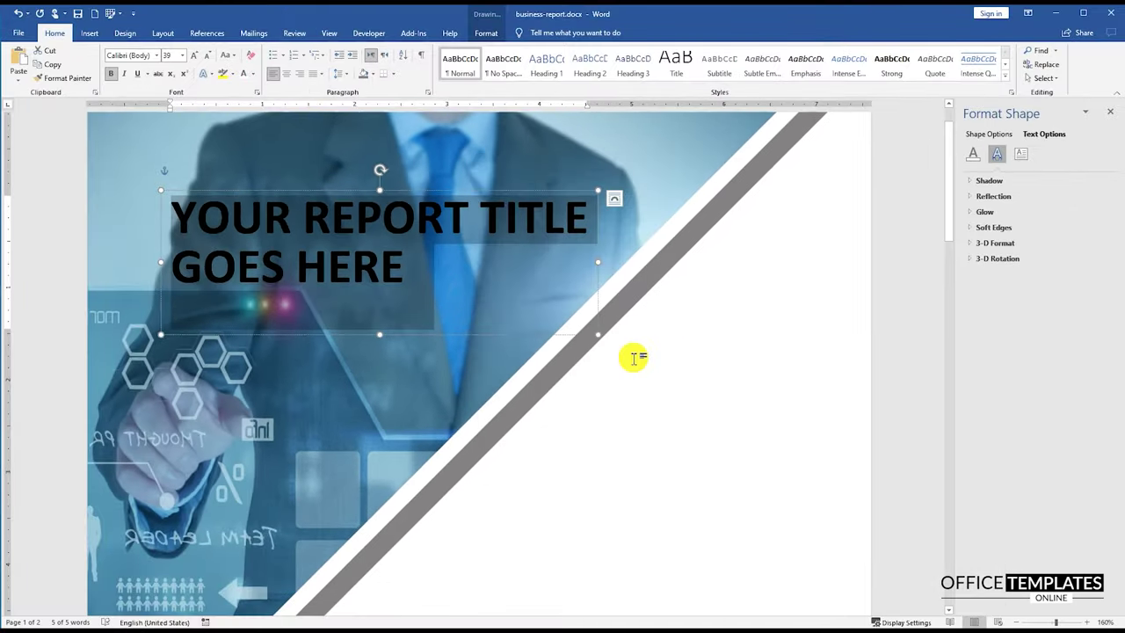
pyautogui.click(254, 75)
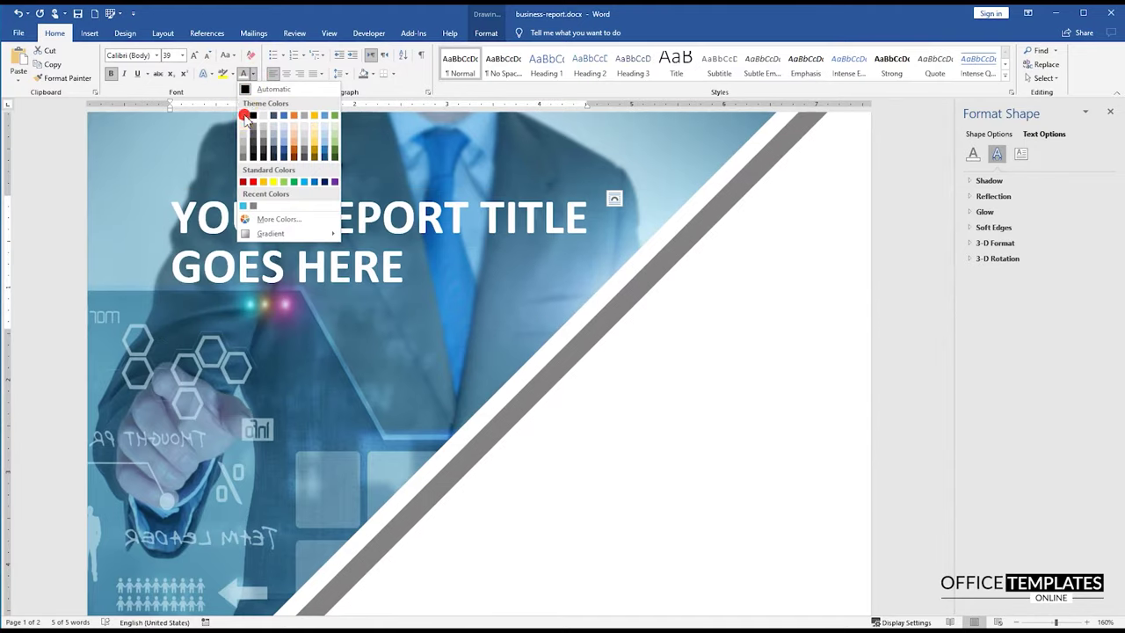
pyautogui.click(245, 116)
pyautogui.moveTo(442, 187); pyautogui.dragTo(422, 157)
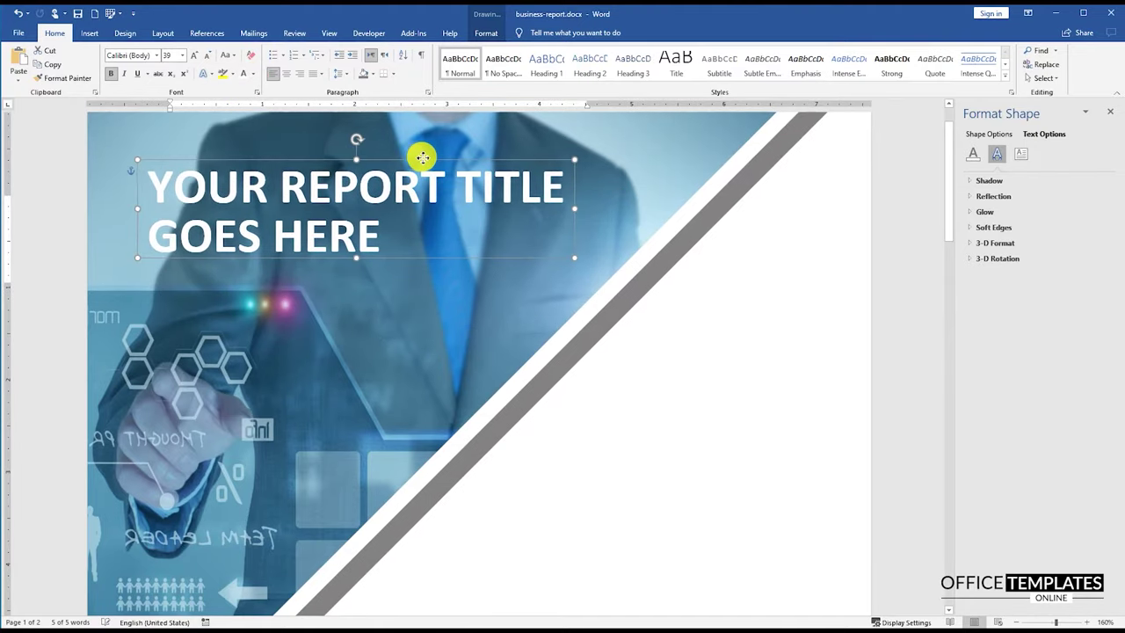
# Duplicate the title box below it as a 21 pt non-bold subtitle reading 'Sub title text goes here'
pyautogui.moveTo(332, 165); pyautogui.dragTo(327, 264)
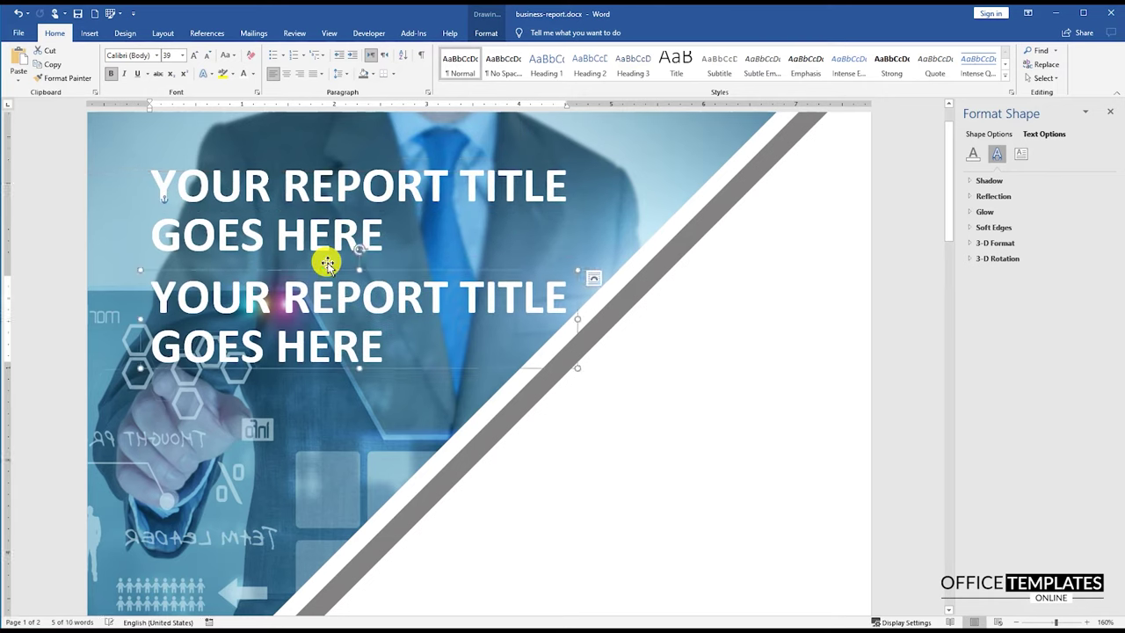
pyautogui.tripleClick(285, 298)
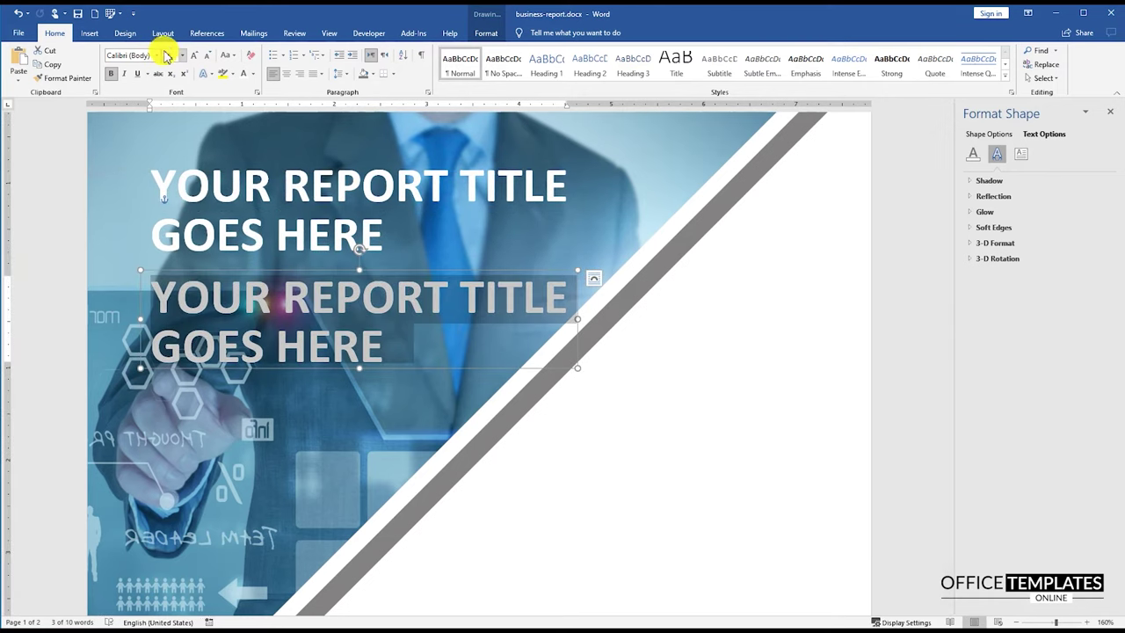
pyautogui.click(170, 55)
pyautogui.write('21')
pyautogui.press('Return')
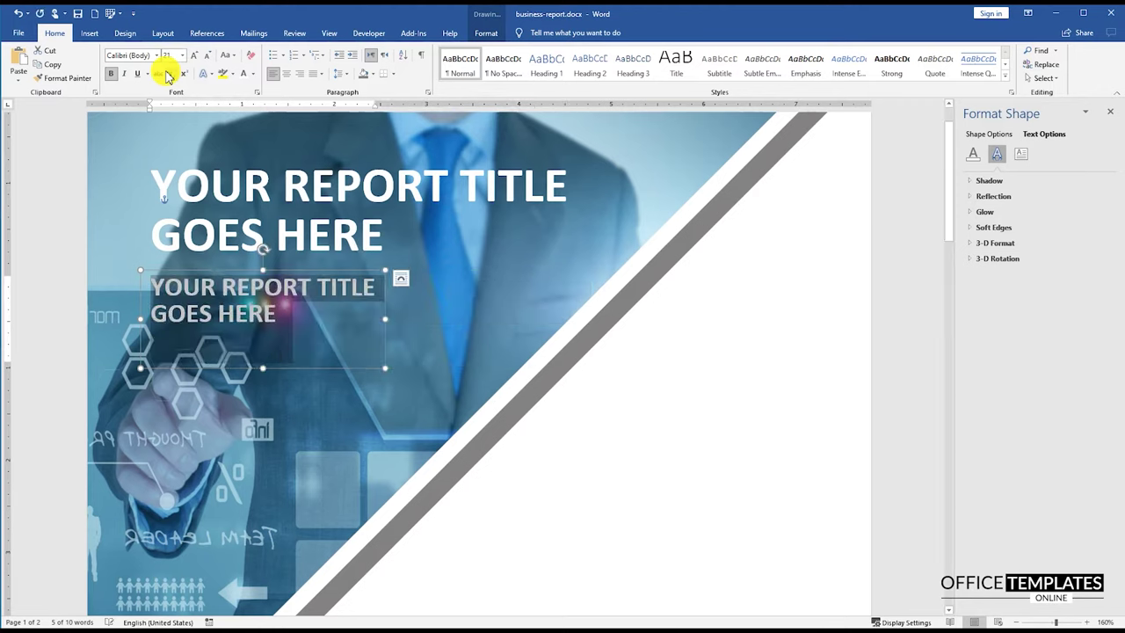
pyautogui.click(111, 74)
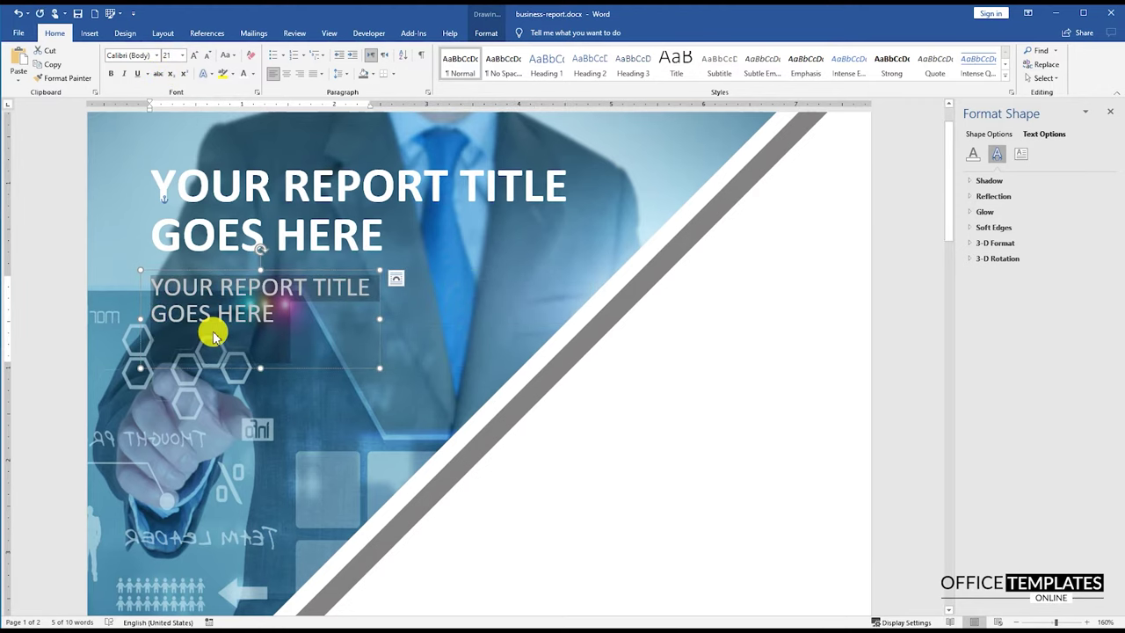
pyautogui.write('Sub title text')
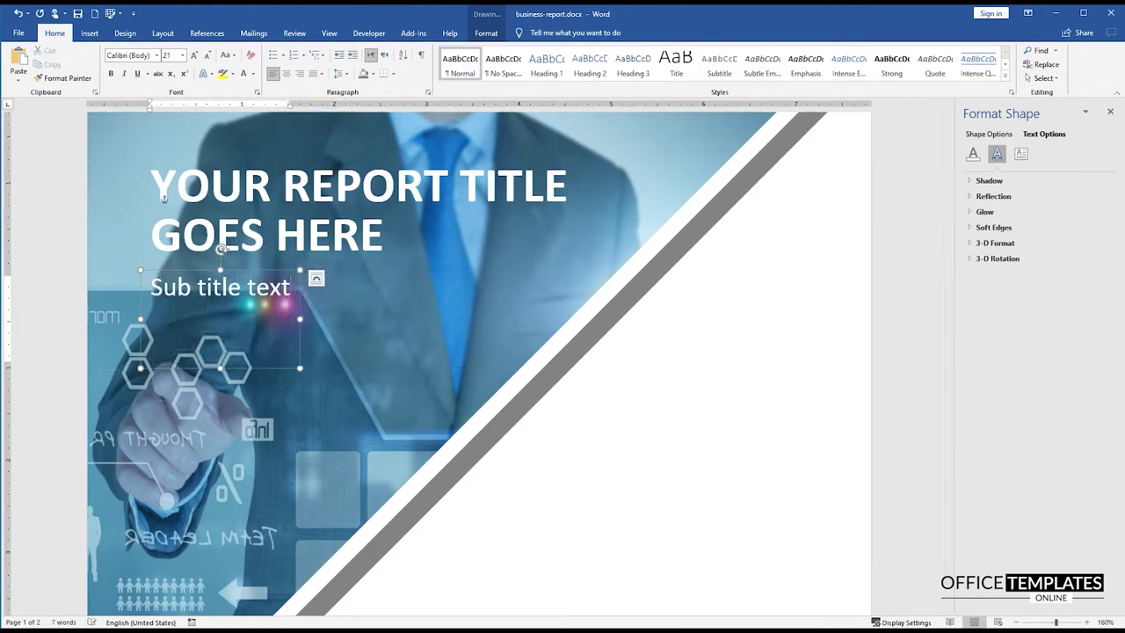
pyautogui.write(' goes here')
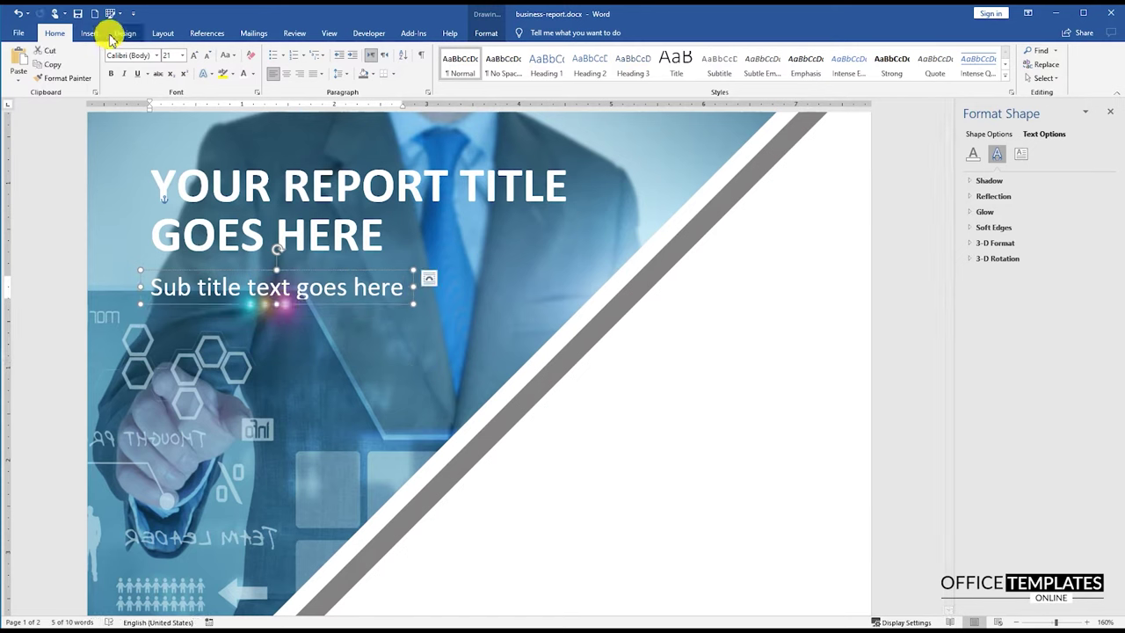
# Draw a straight line across the cover between the title and subtitle
pyautogui.click(89, 32)
pyautogui.click(177, 77)
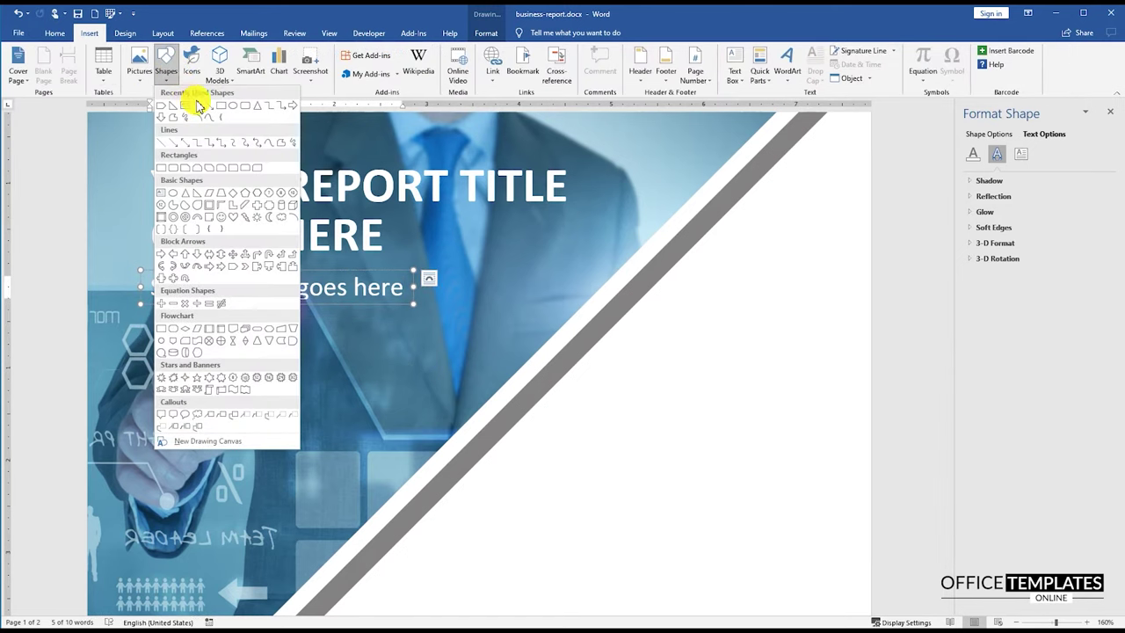
pyautogui.click(197, 105)
pyautogui.moveTo(154, 266); pyautogui.dragTo(467, 266)
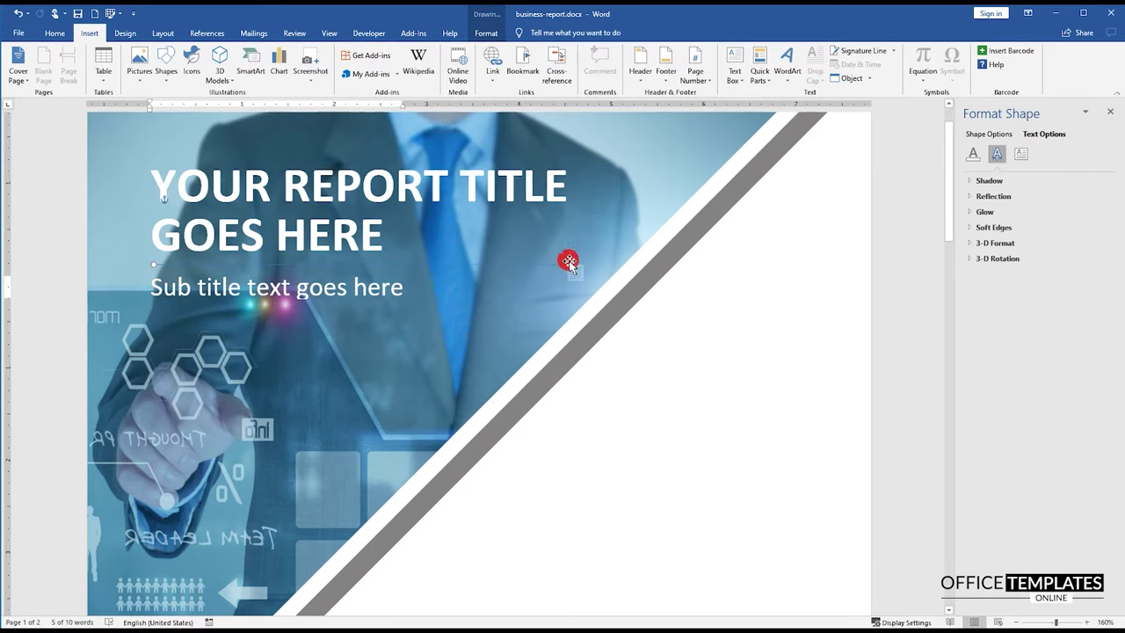
pyautogui.moveTo(569, 262); pyautogui.dragTo(564, 266)
# Make the line's outline white and give it a thicker weight
pyautogui.rightClick(570, 266)
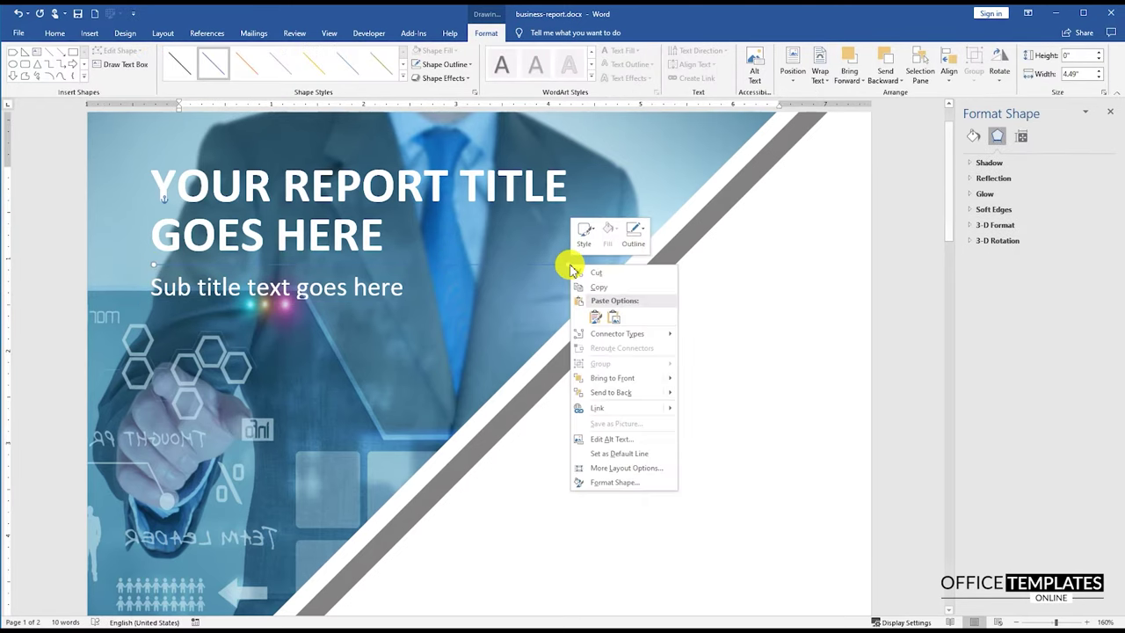
pyautogui.click(633, 232)
pyautogui.click(625, 273)
pyautogui.click(629, 238)
pyautogui.moveTo(728, 408)
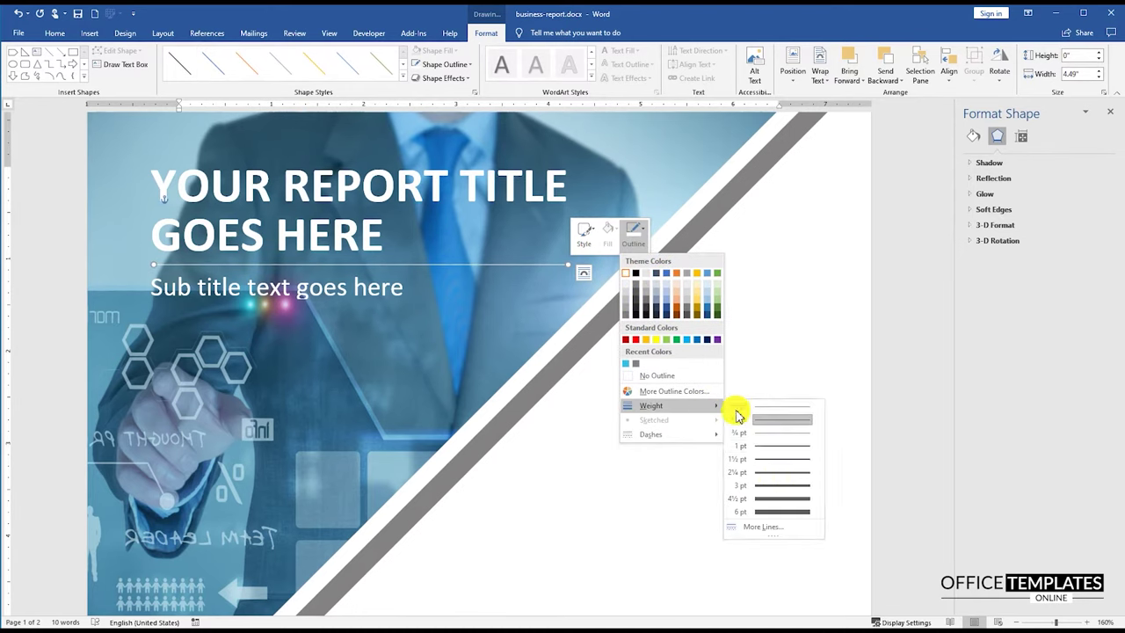
pyautogui.click(779, 498)
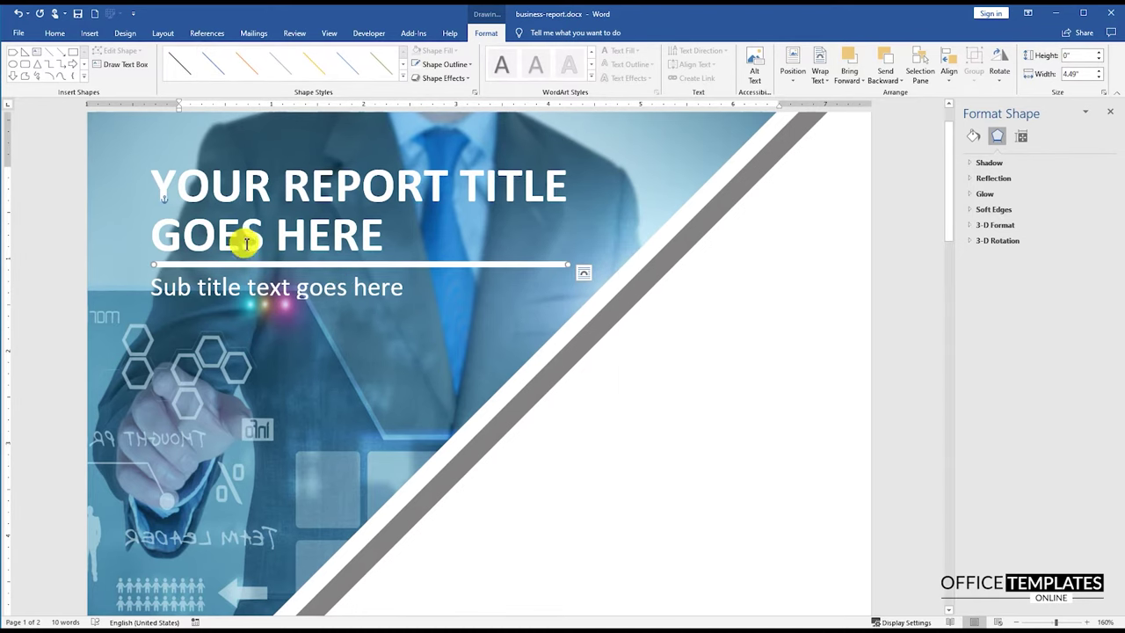
# Select the title and subtitle boxes together with the line, then move to the next page
pyautogui.keyDown('shift'); pyautogui.click(352, 180); pyautogui.keyUp('shift')
pyautogui.keyDown('shift'); pyautogui.click(290, 287); pyautogui.keyUp('shift')
pyautogui.scroll(-7, 313, 197)
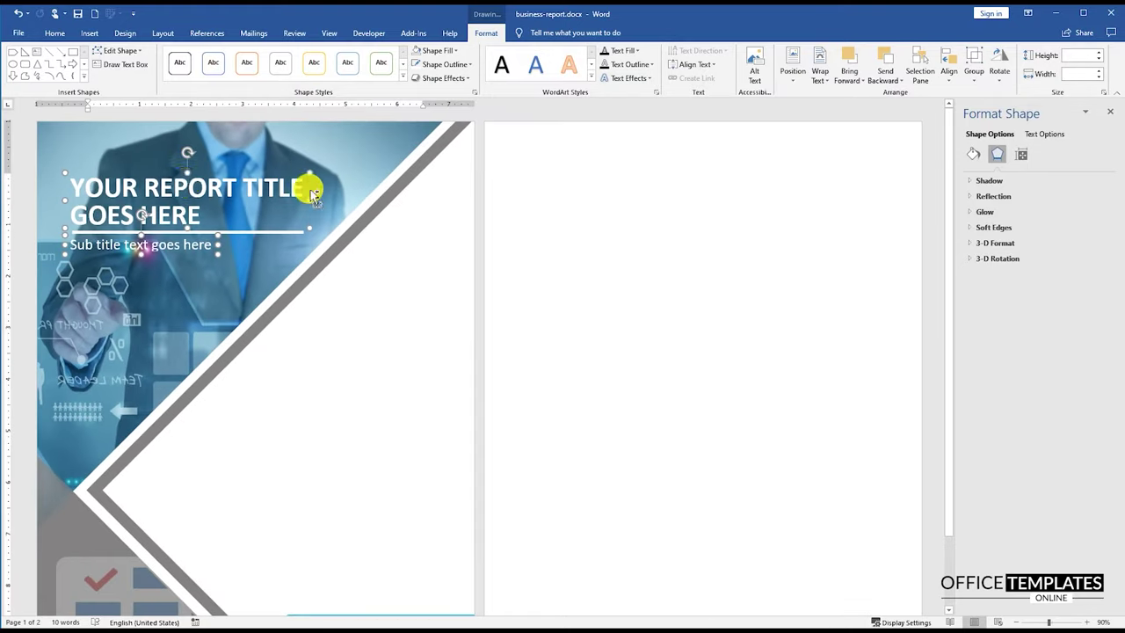
pyautogui.scroll(-1, 360, 292)
pyautogui.click(527, 319)
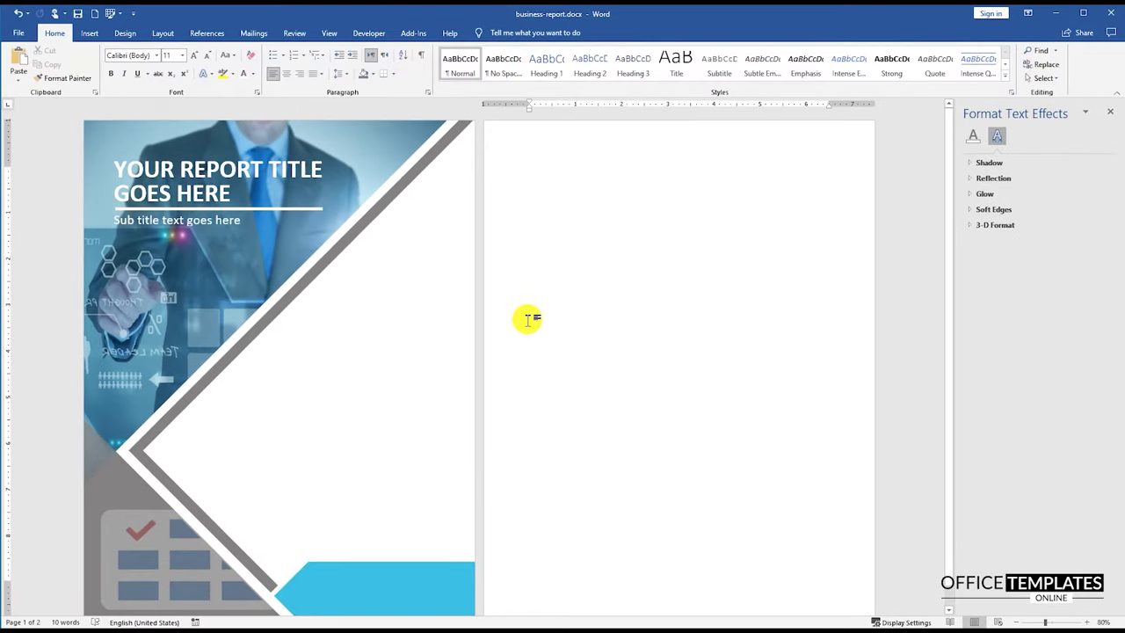
# Insert logo.svg from this computer and set its layout to In Front of Text
pyautogui.click(88, 33)
pyautogui.click(149, 69)
pyautogui.click(156, 107)
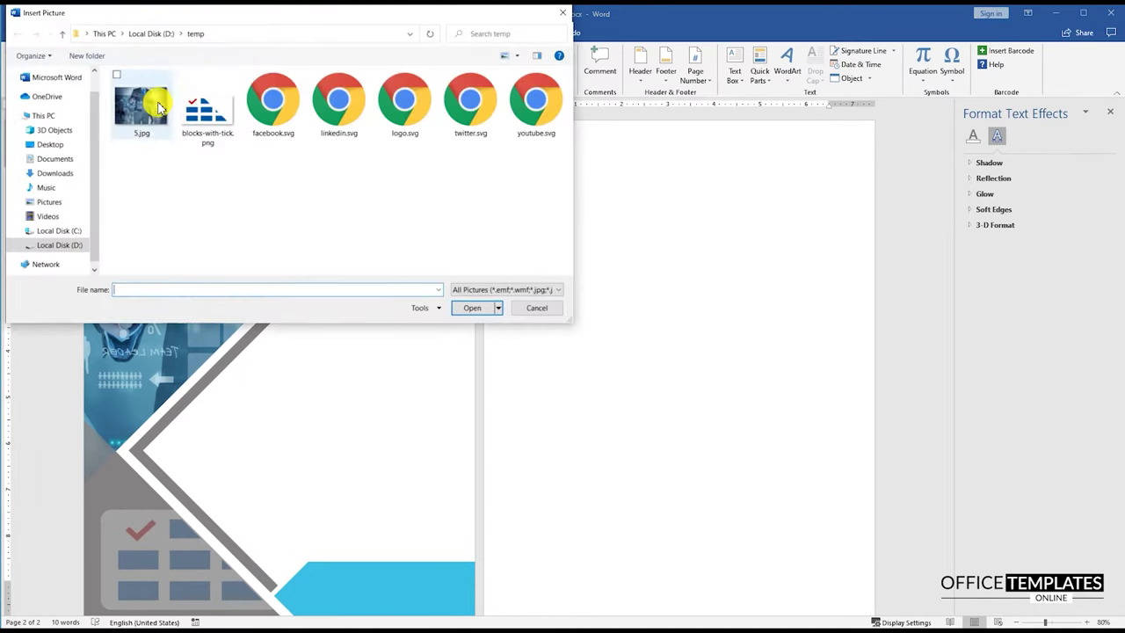
pyautogui.doubleClick(402, 99)
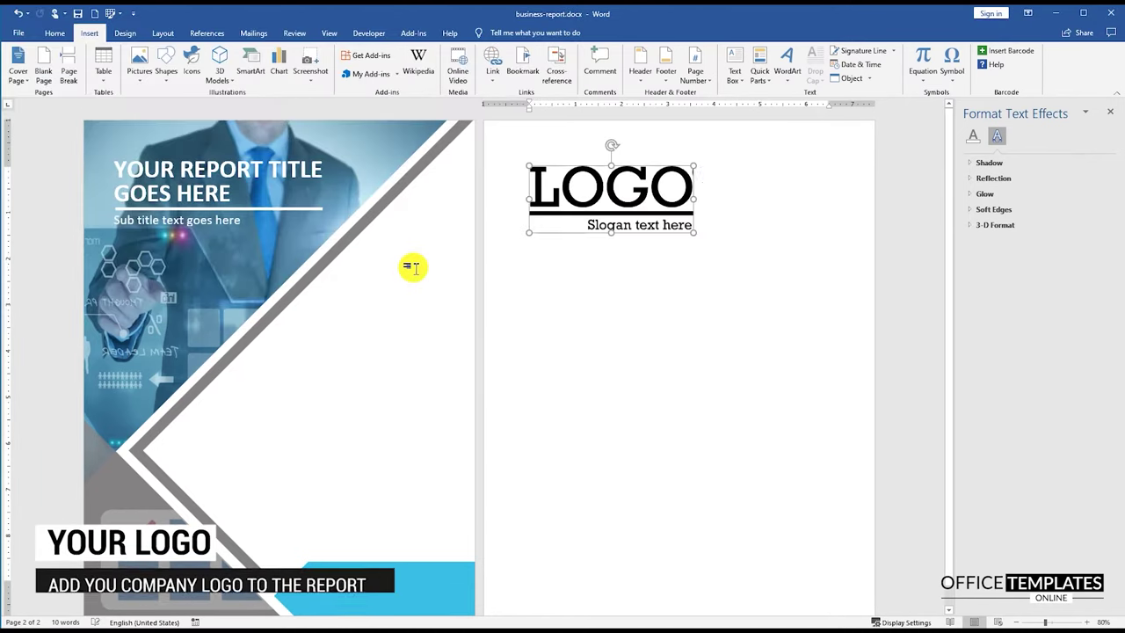
pyautogui.click(709, 173)
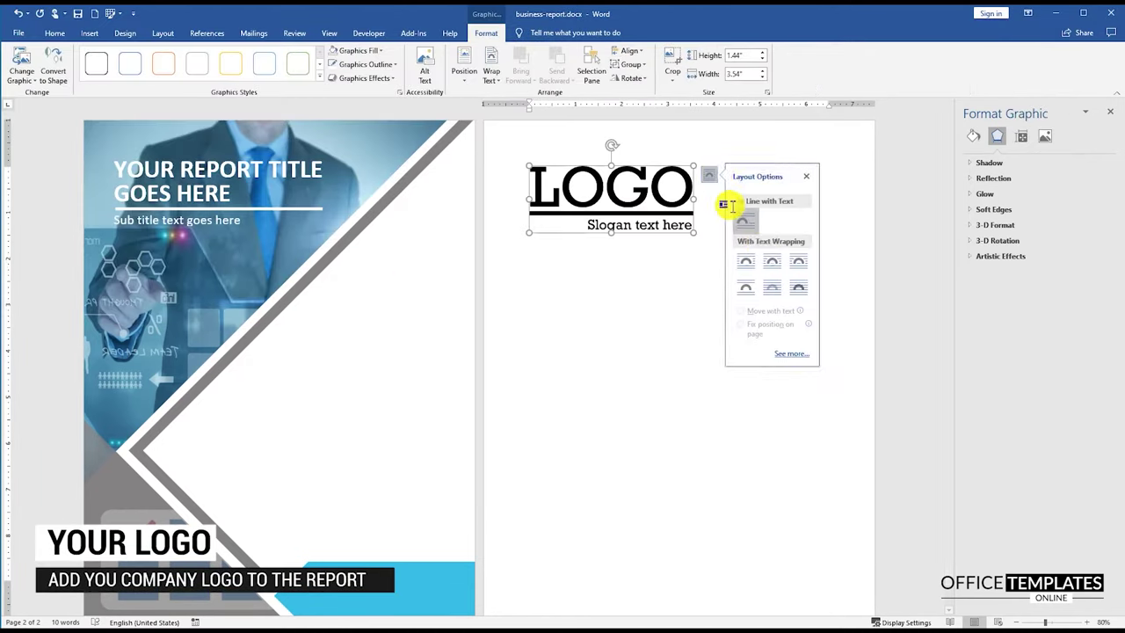
pyautogui.click(796, 287)
# Move the logo onto the cover and shrink it to fit the white area
pyautogui.rightClick(639, 204)
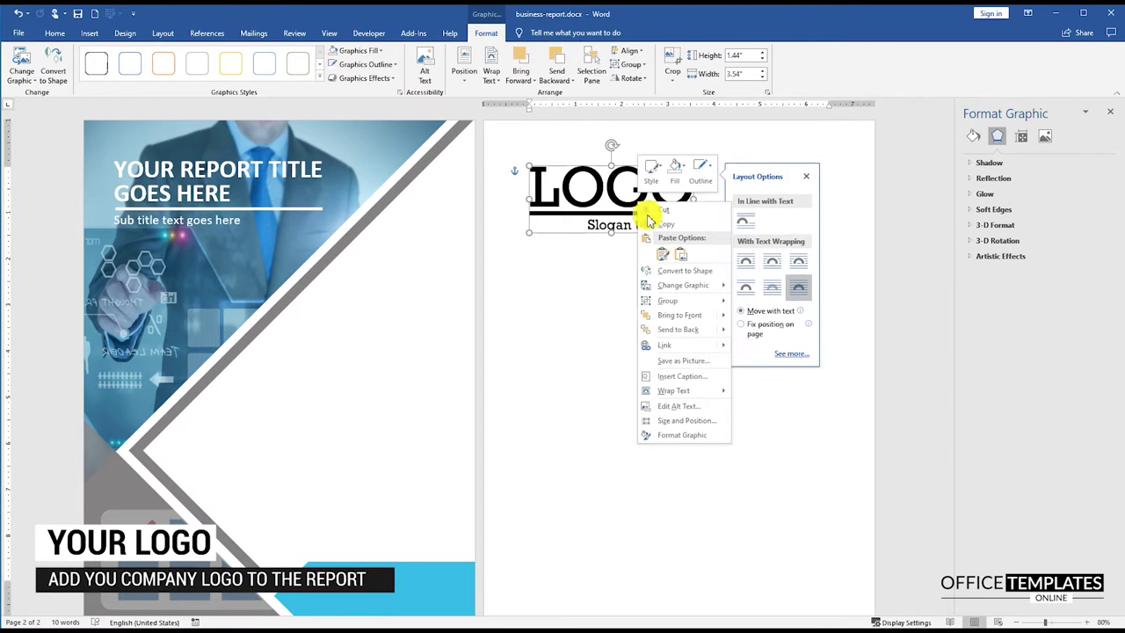
pyautogui.click(668, 270)
pyautogui.moveTo(603, 228); pyautogui.dragTo(388, 373)
pyautogui.moveTo(281, 326); pyautogui.dragTo(314, 351)
# Fill the logo's underline light blue
pyautogui.click(348, 367)
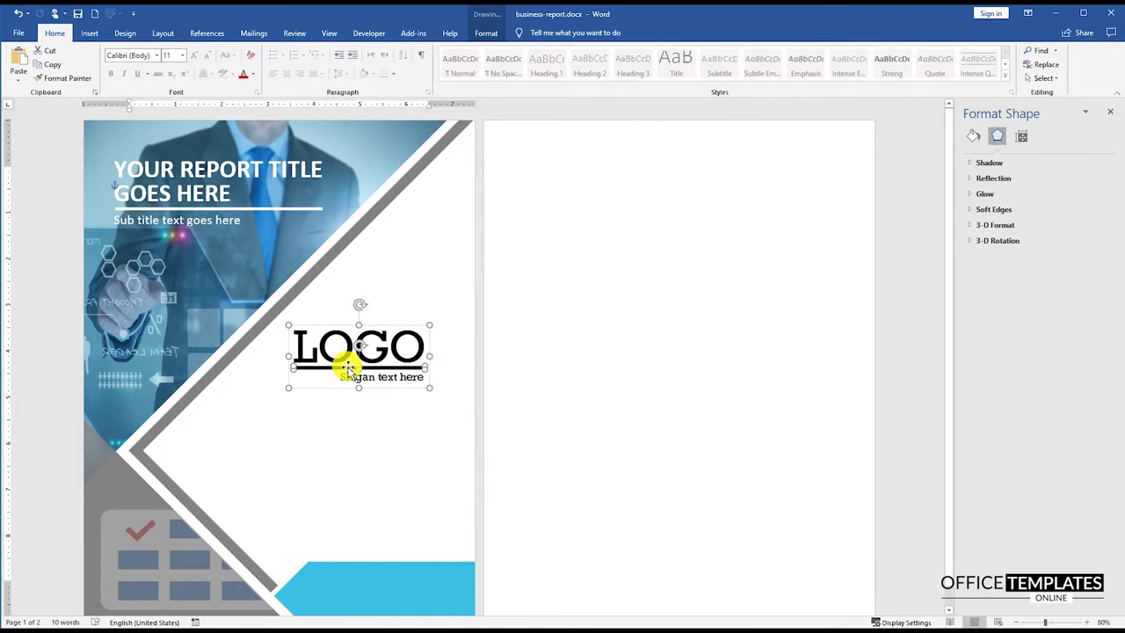
pyautogui.rightClick(348, 367)
pyautogui.click(384, 332)
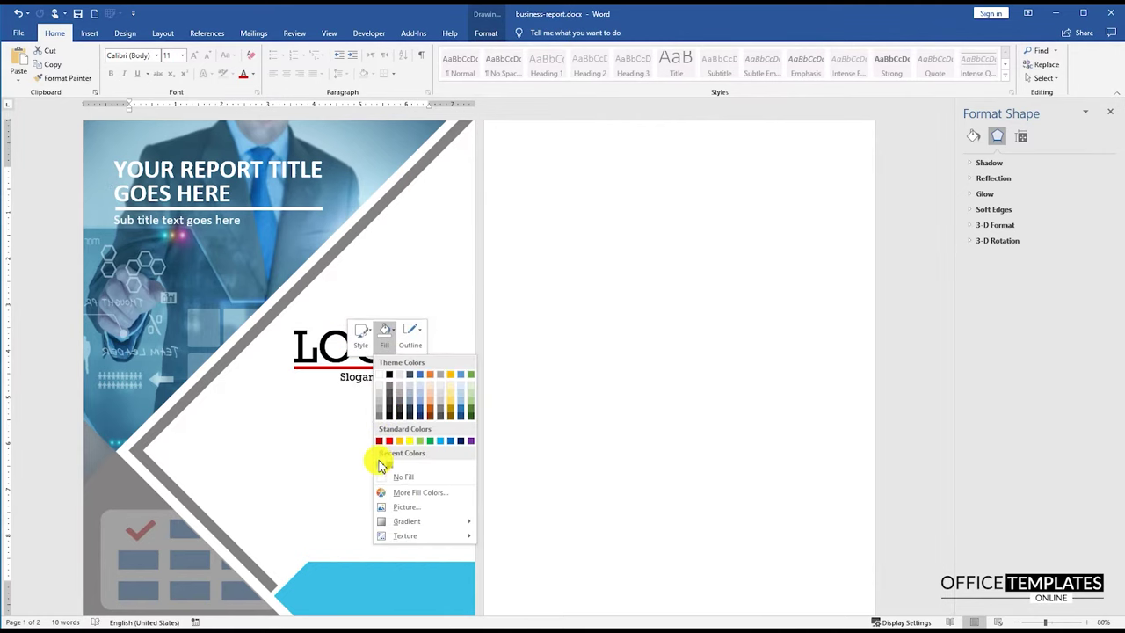
pyautogui.click(378, 466)
pyautogui.click(509, 384)
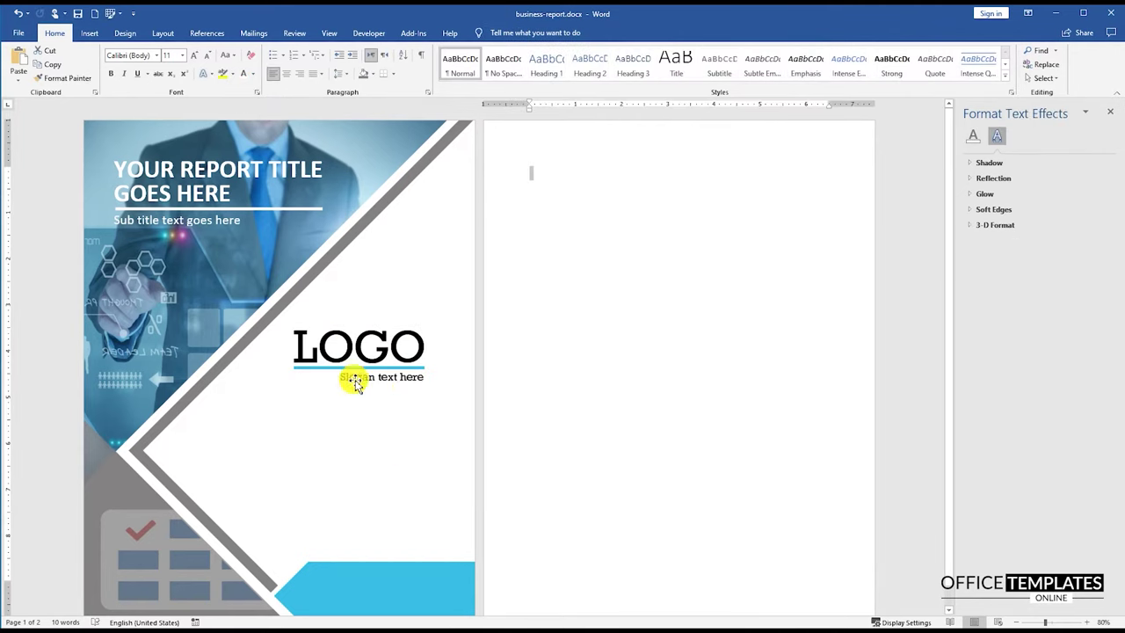
pyautogui.click(217, 220)
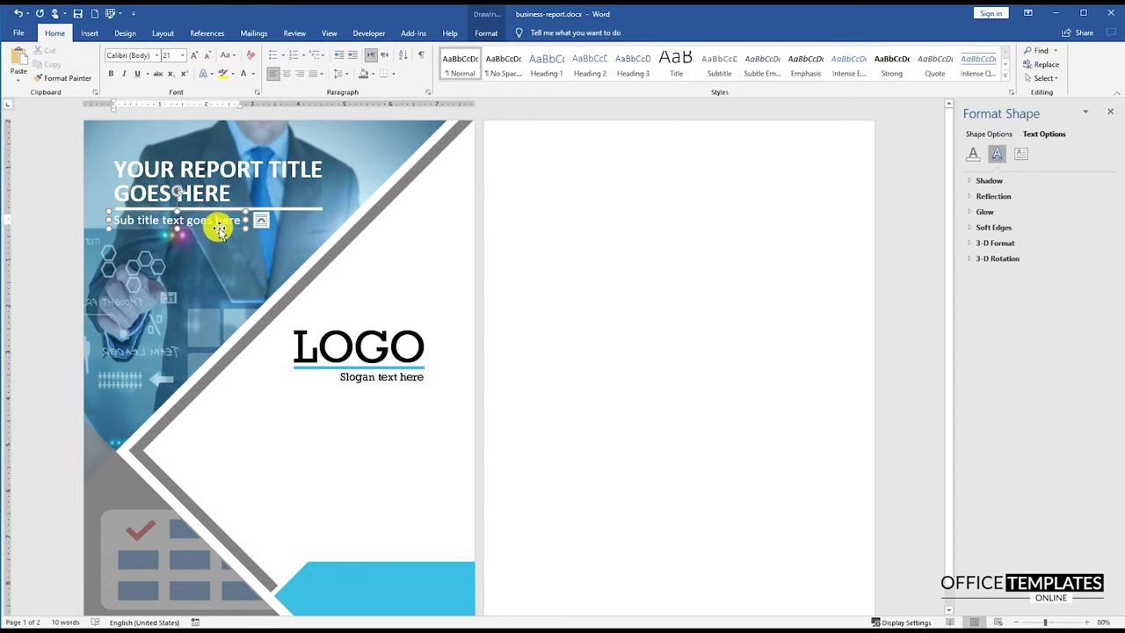
# Copy the subtitle below the logo as grey 14 pt text reading 'Business street text here'
pyautogui.moveTo(217, 220)
pyautogui.mouseDown()
pyautogui.moveTo(238, 284)
pyautogui.moveTo(351, 395)
pyautogui.mouseUp()
pyautogui.click(253, 74)
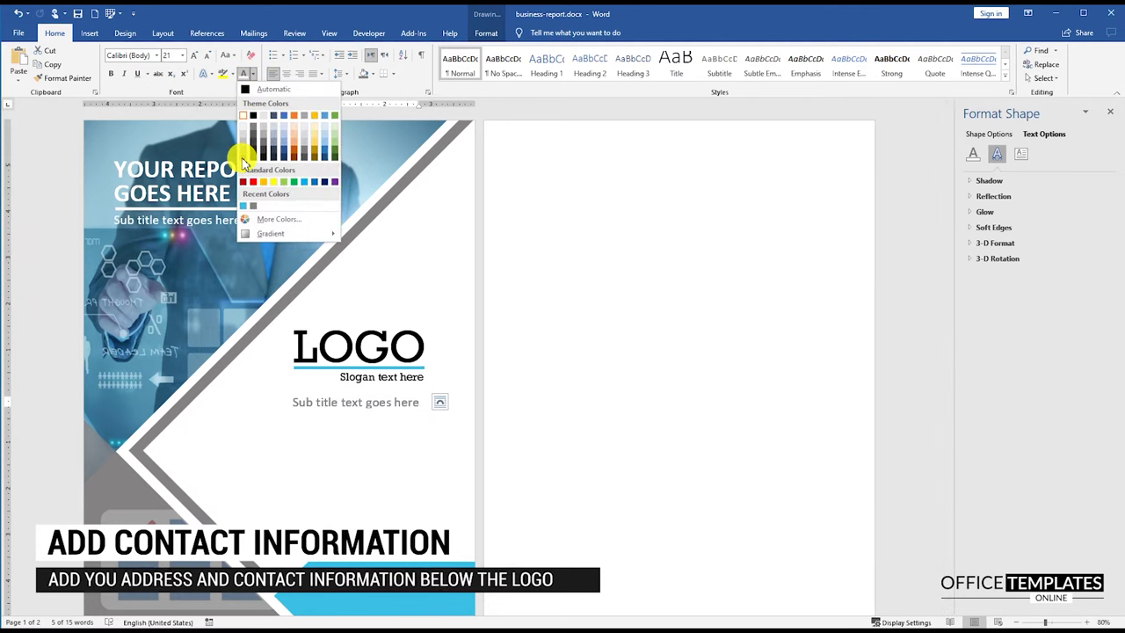
pyautogui.click(253, 131)
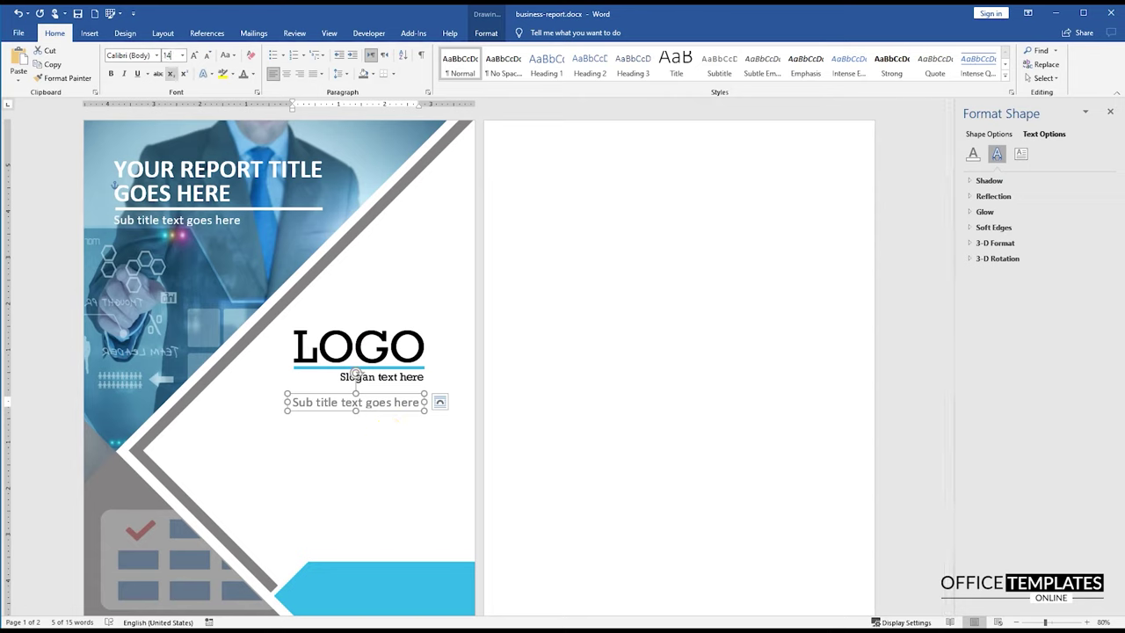
pyautogui.press('Return')
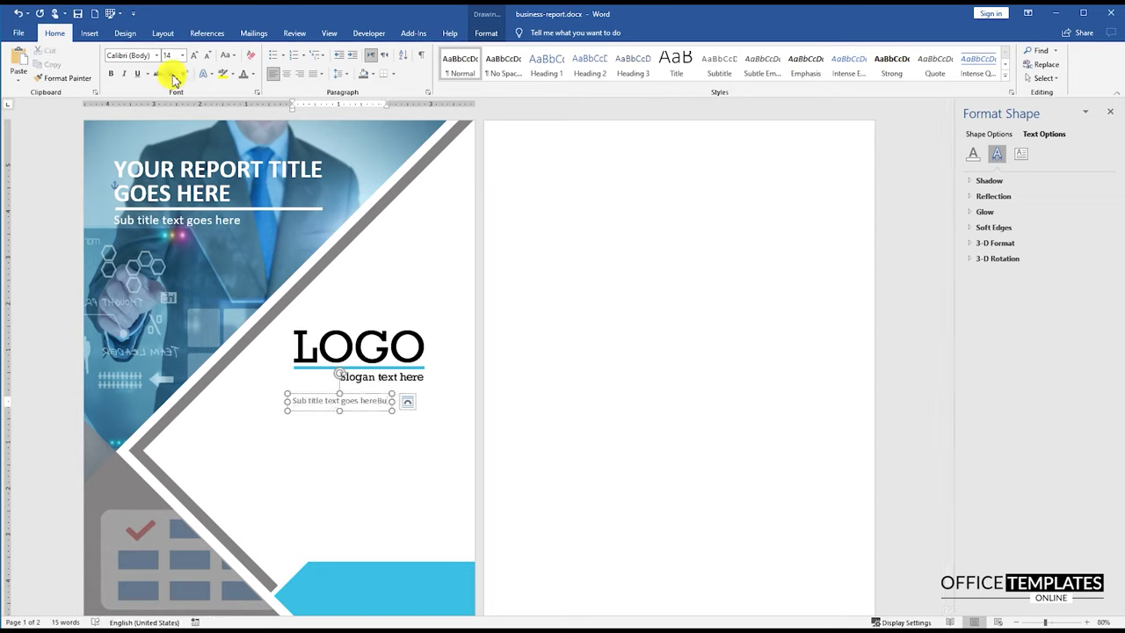
pyautogui.write('Business')
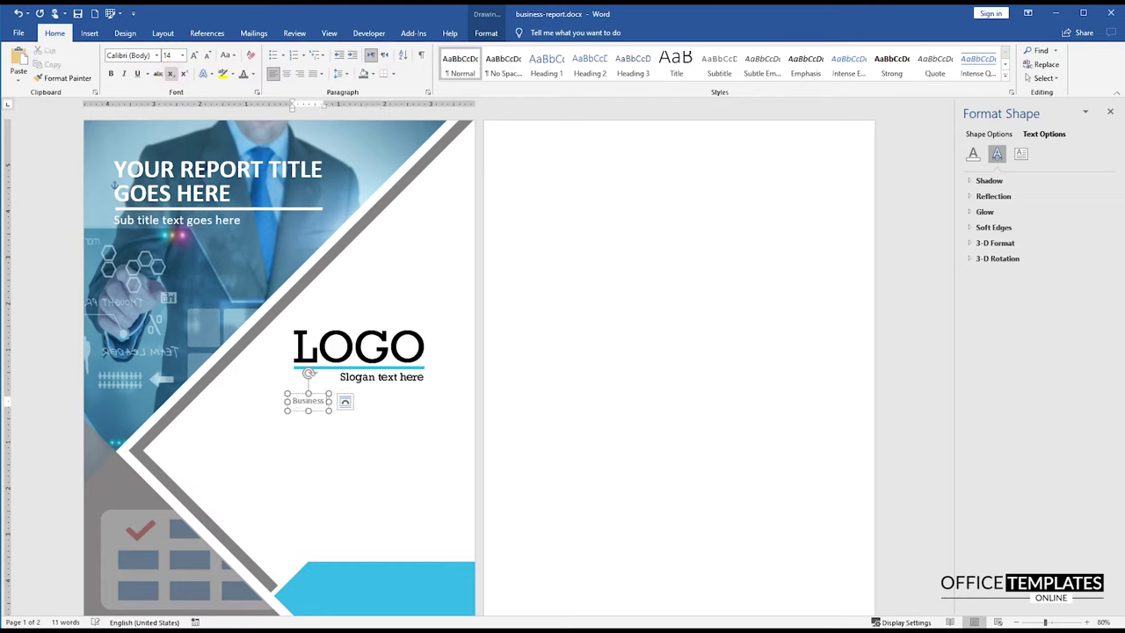
pyautogui.write(' street text here')
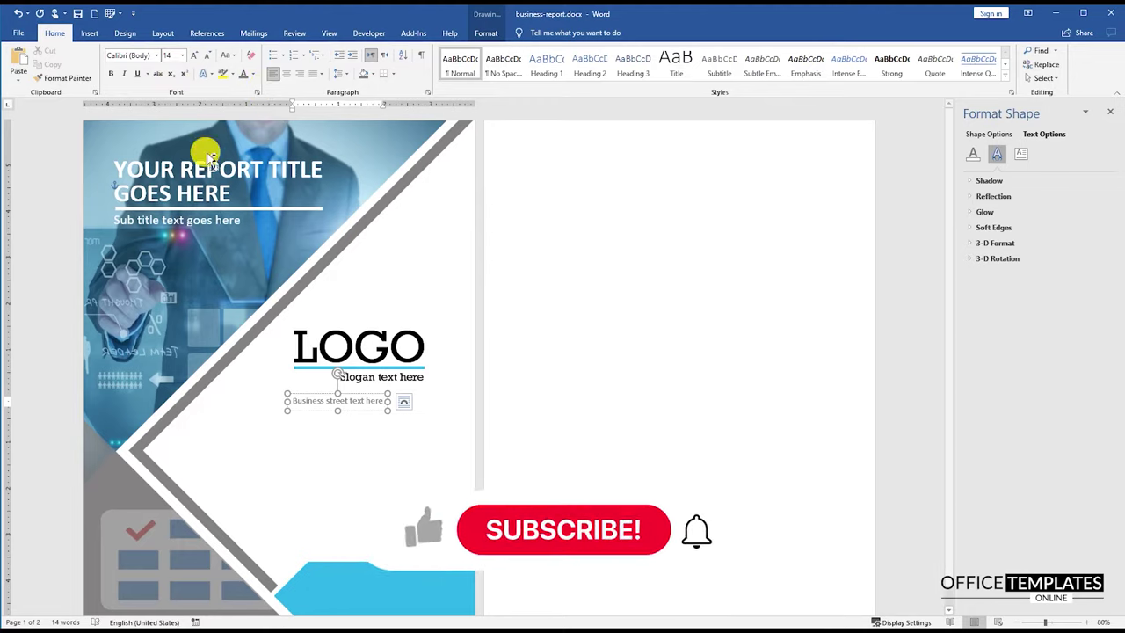
# Make the address text black and enlarge and widen its text box
pyautogui.keyDown('ctrl'); pyautogui.scroll(8, 367, 397); pyautogui.keyUp('ctrl')
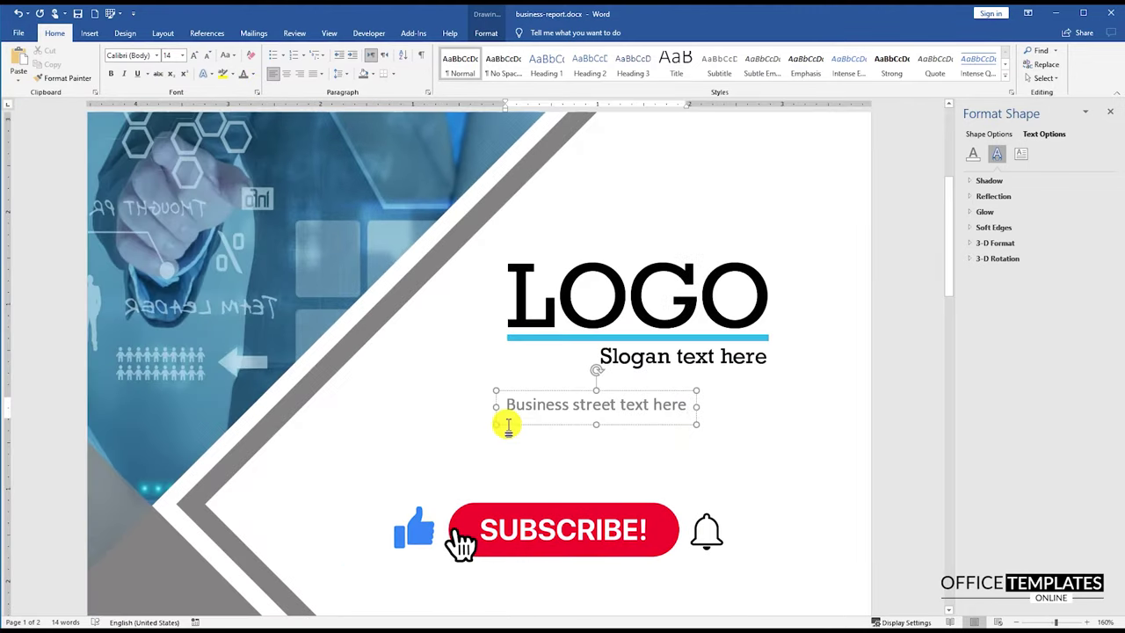
pyautogui.click(254, 75)
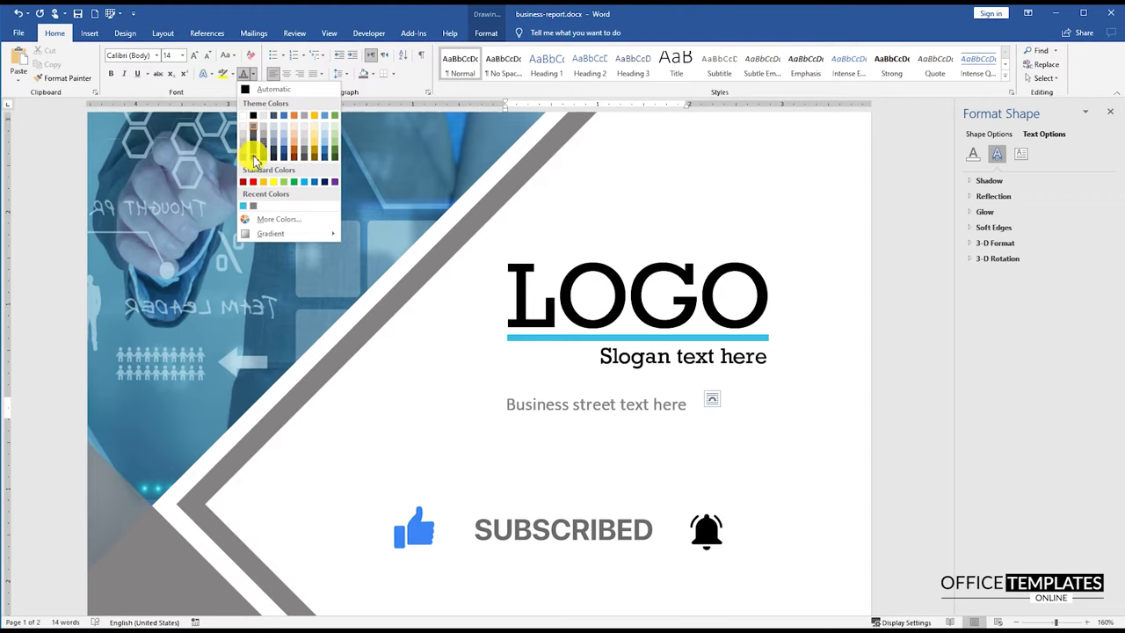
pyautogui.click(254, 159)
pyautogui.tripleClick(648, 408)
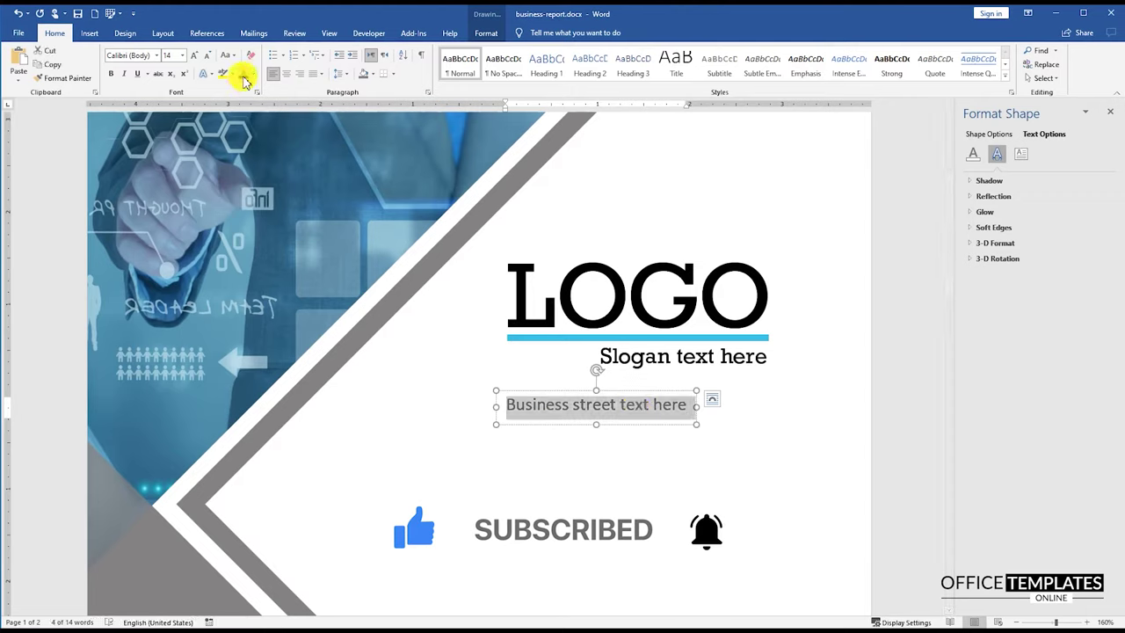
pyautogui.click(687, 402)
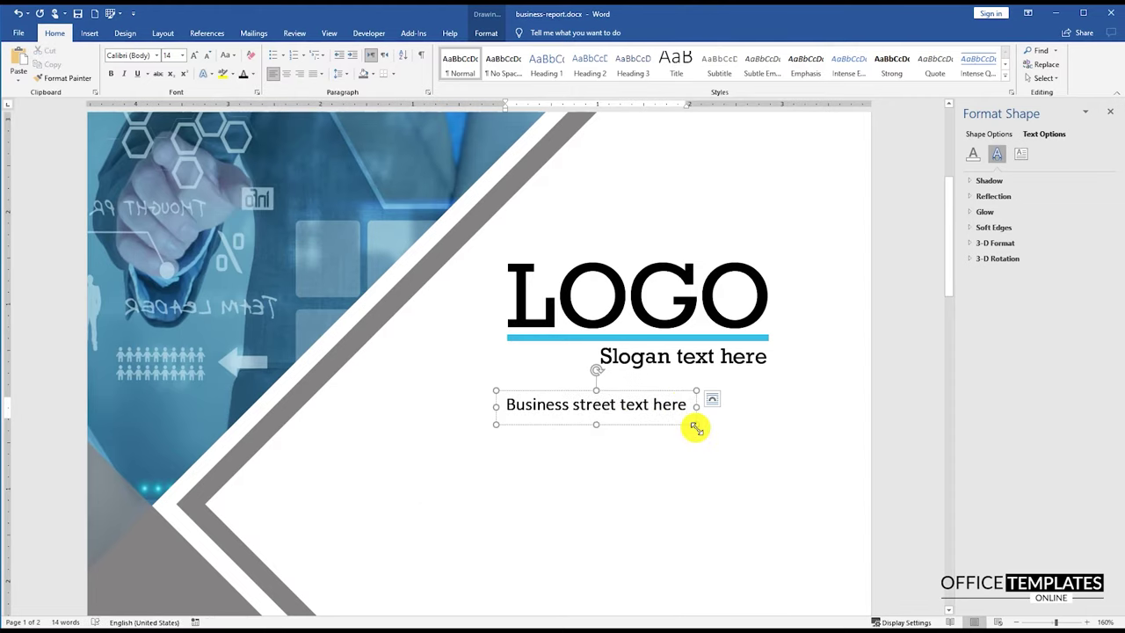
pyautogui.moveTo(591, 424); pyautogui.dragTo(615, 550)
pyautogui.write('City name')
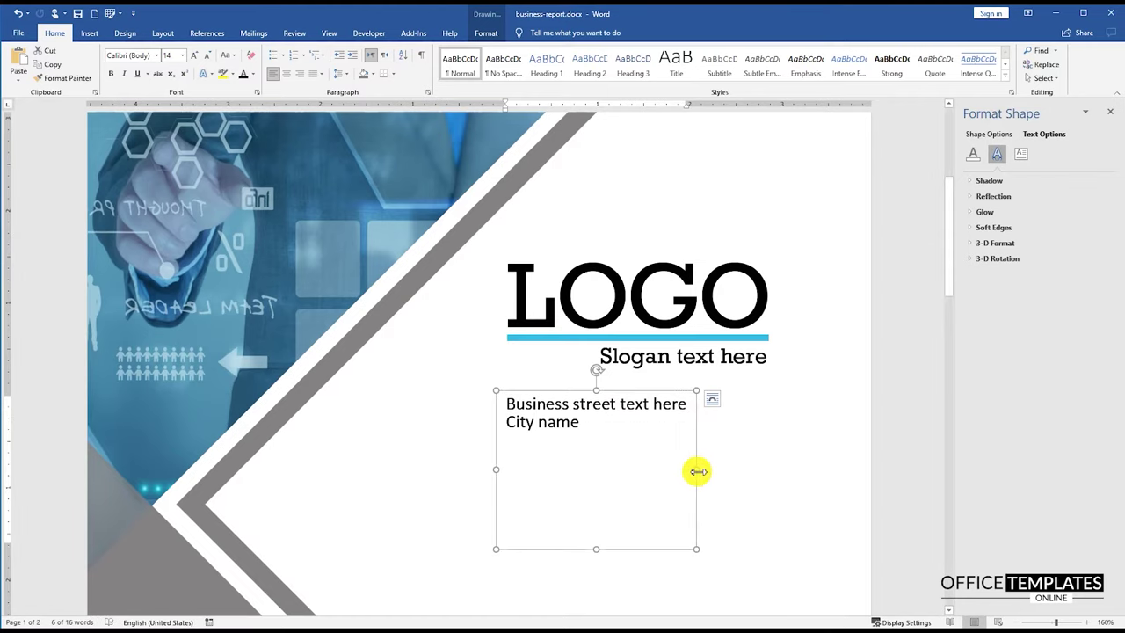
pyautogui.moveTo(697, 471); pyautogui.dragTo(779, 470)
# Set the address block to 1.15 line spacing and add phone, fax and e-mail lines
pyautogui.hotkey('ctrl', 'a')
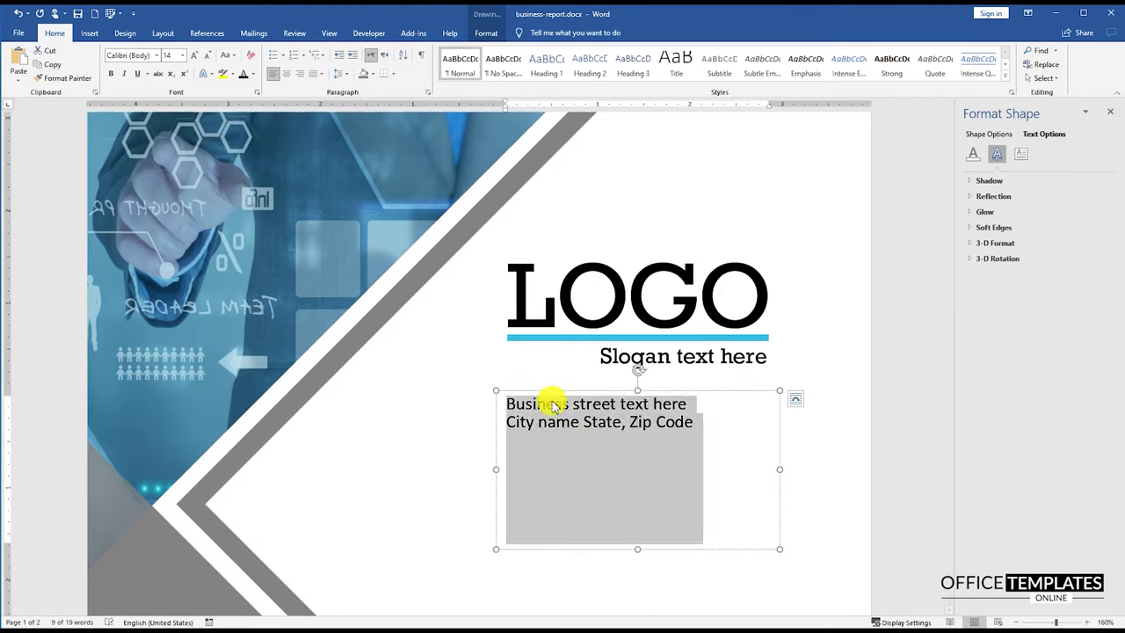
pyautogui.click(341, 73)
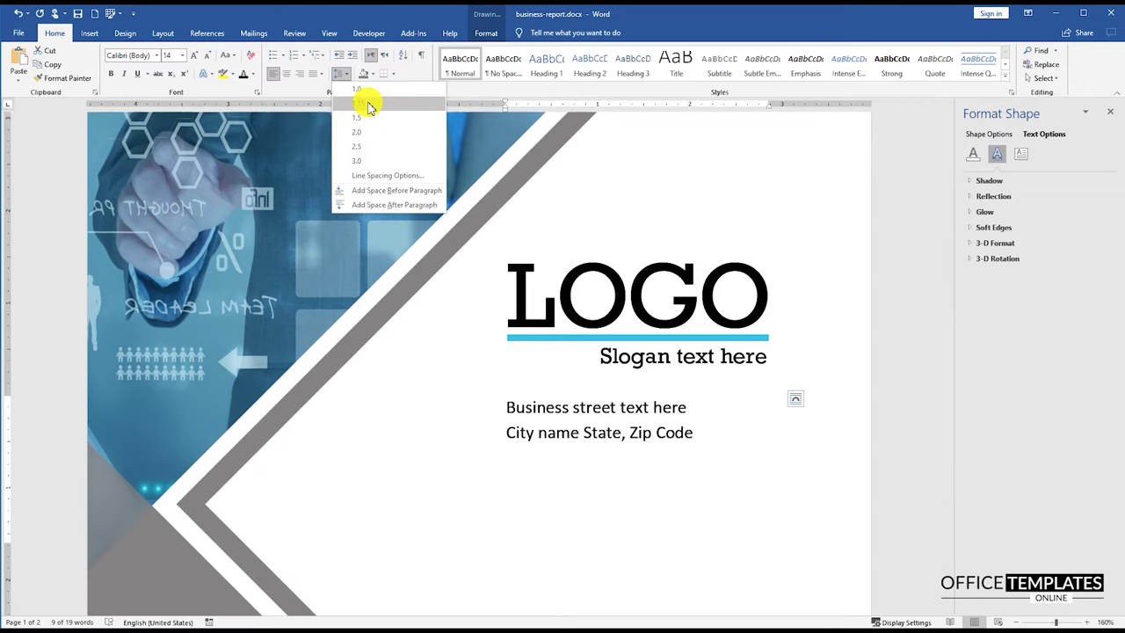
pyautogui.click(368, 104)
pyautogui.click(710, 432)
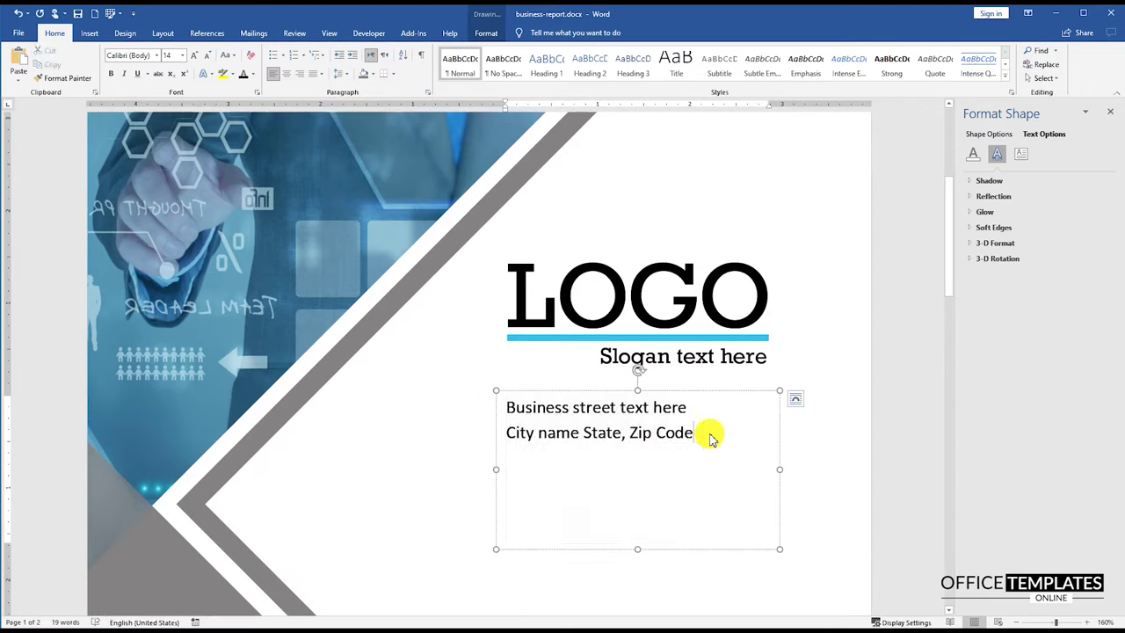
pyautogui.press('Return')
pyautogui.write('Phone: 123-456-7890')
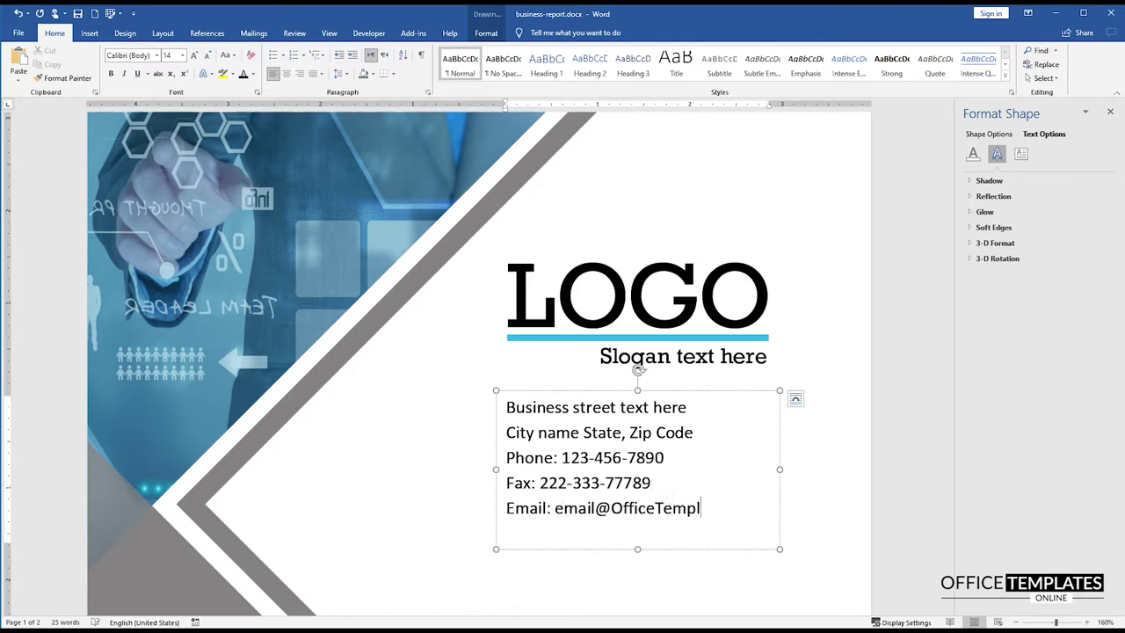
pyautogui.write('latesOnline.com')
# Bold the Phone:, Fax: and Email: labels
pyautogui.moveTo(779, 469); pyautogui.dragTo(829, 469)
pyautogui.moveTo(560, 457)
pyautogui.mouseDown()
pyautogui.moveTo(506, 457)
pyautogui.moveTo(537, 482)
pyautogui.moveTo(507, 507)
pyautogui.mouseUp()
pyautogui.click(112, 73)
pyautogui.hotkey('ctrl', 'b')
pyautogui.click(111, 74)
pyautogui.click(591, 251)
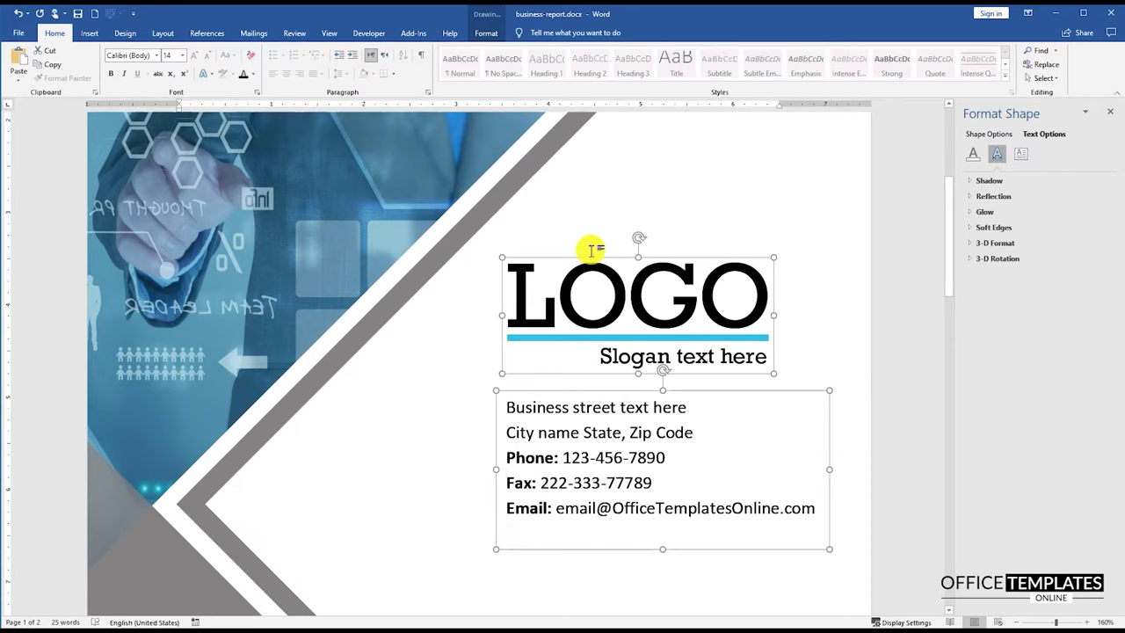
pyautogui.keyDown('ctrl'); pyautogui.scroll(-8, 592, 252); pyautogui.keyUp('ctrl')
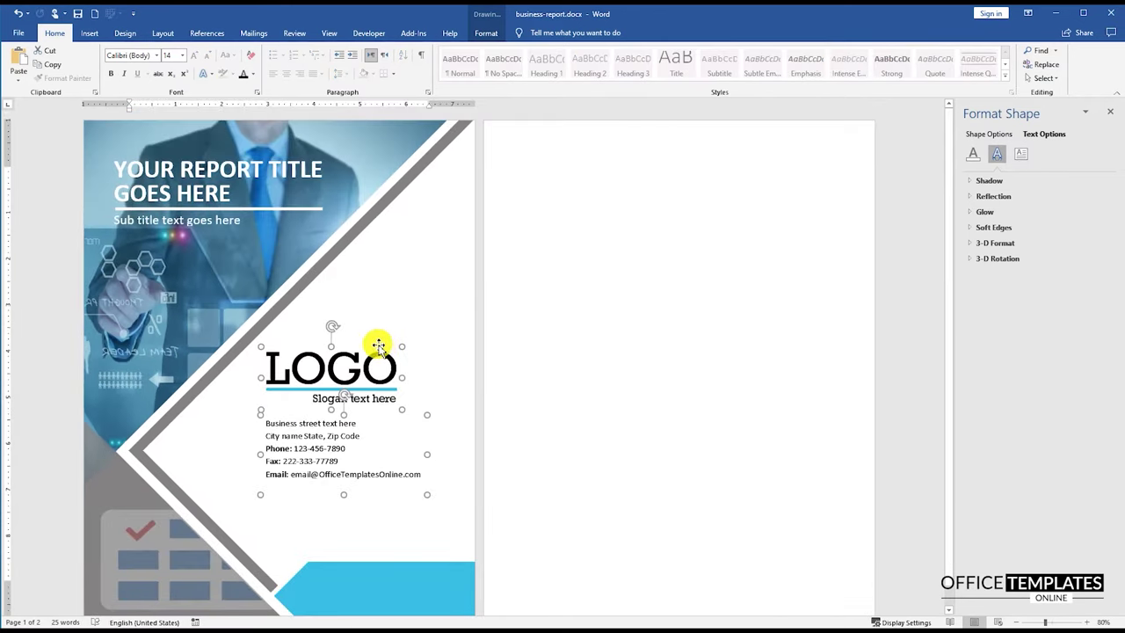
# Nudge the logo and contact block slightly down and right
pyautogui.moveTo(378, 346); pyautogui.dragTo(387, 358)
pyautogui.click(519, 356)
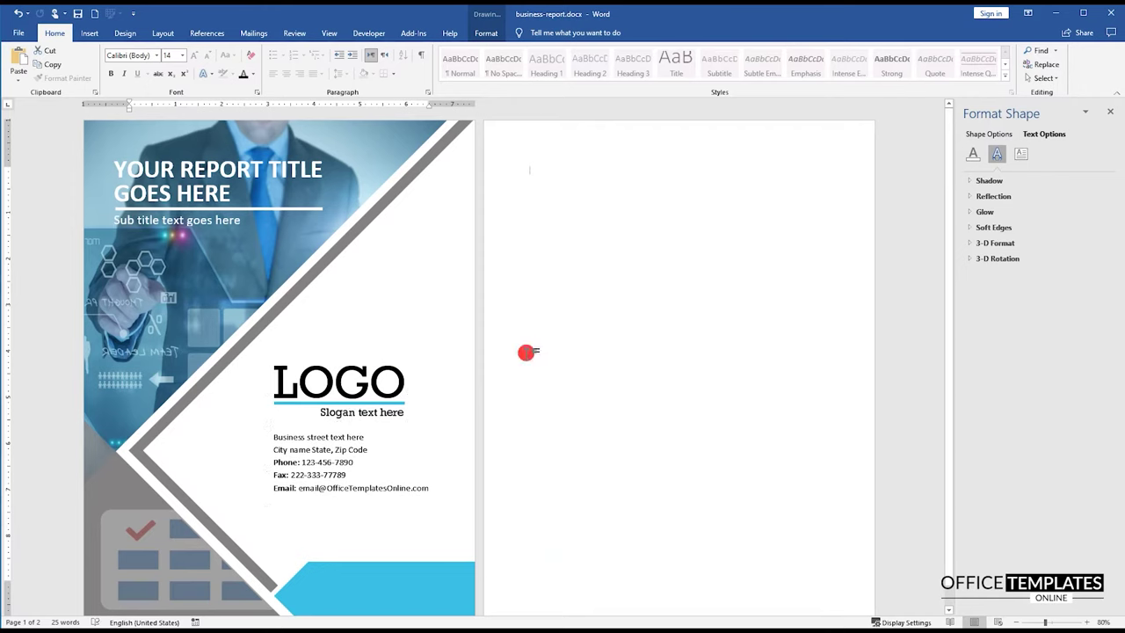
pyautogui.keyDown('ctrl'); pyautogui.scroll(-1, 524, 352); pyautogui.keyUp('ctrl')
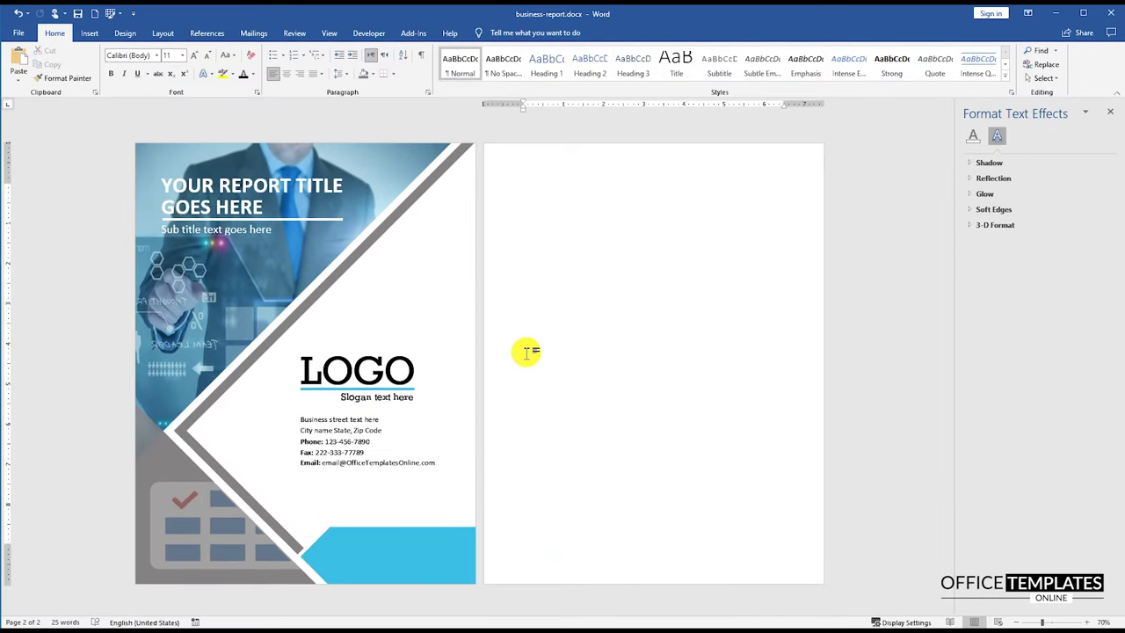
pyautogui.click(256, 230)
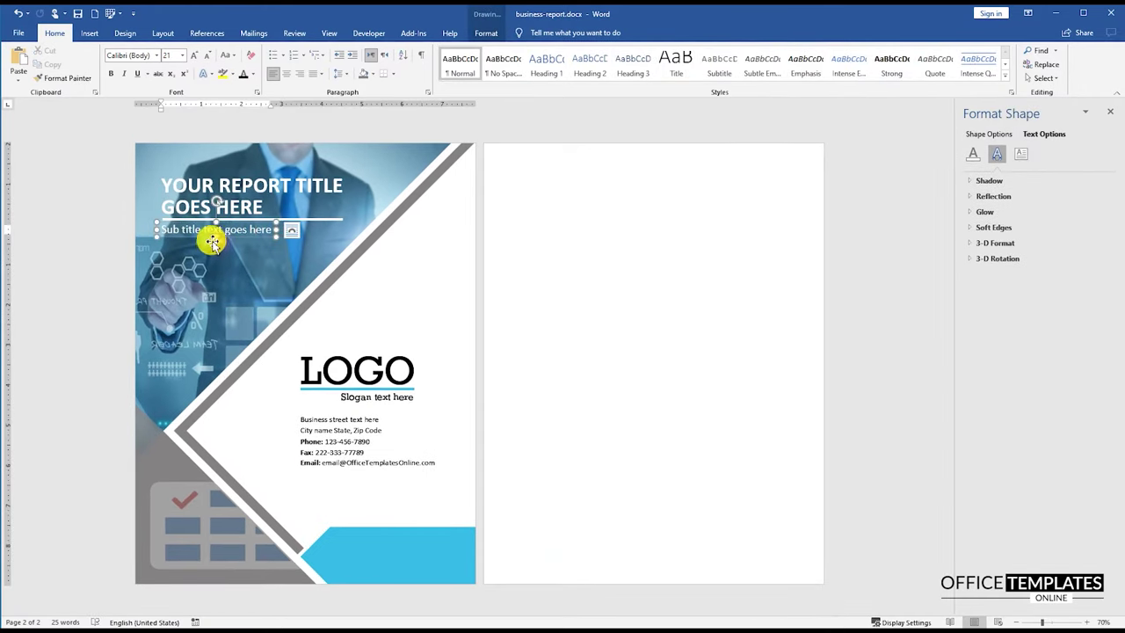
pyautogui.tripleClick(219, 242)
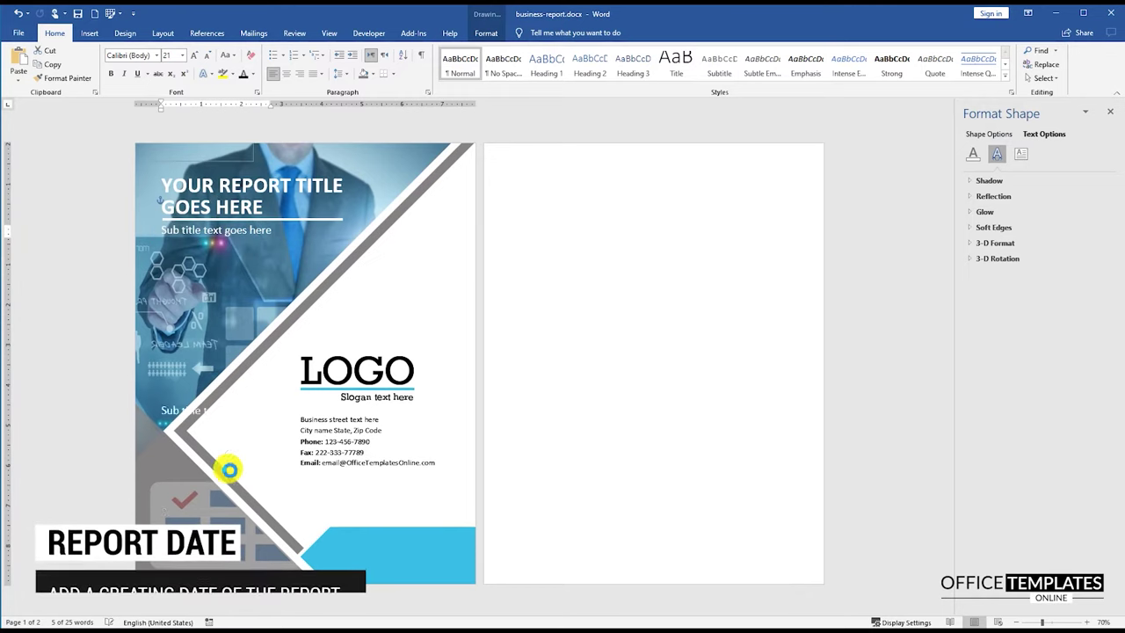
# Replace the bottom box's placeholder with the date Jan 20, 2019 in 30 pt bold
pyautogui.tripleClick(223, 562)
pyautogui.write('20, 201')
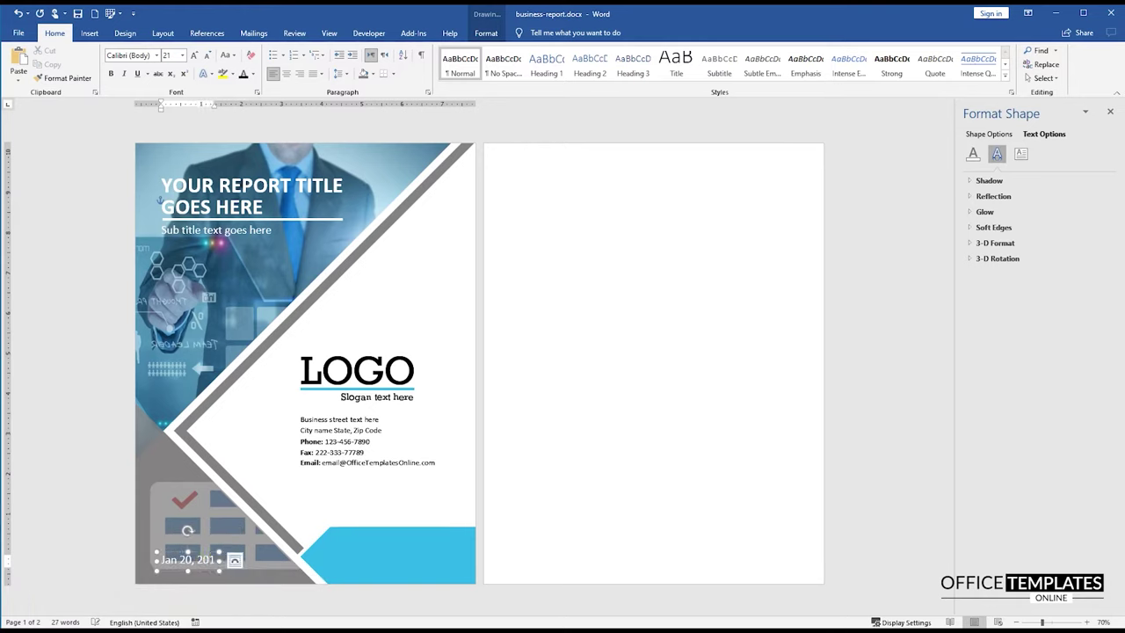
pyautogui.click(228, 561)
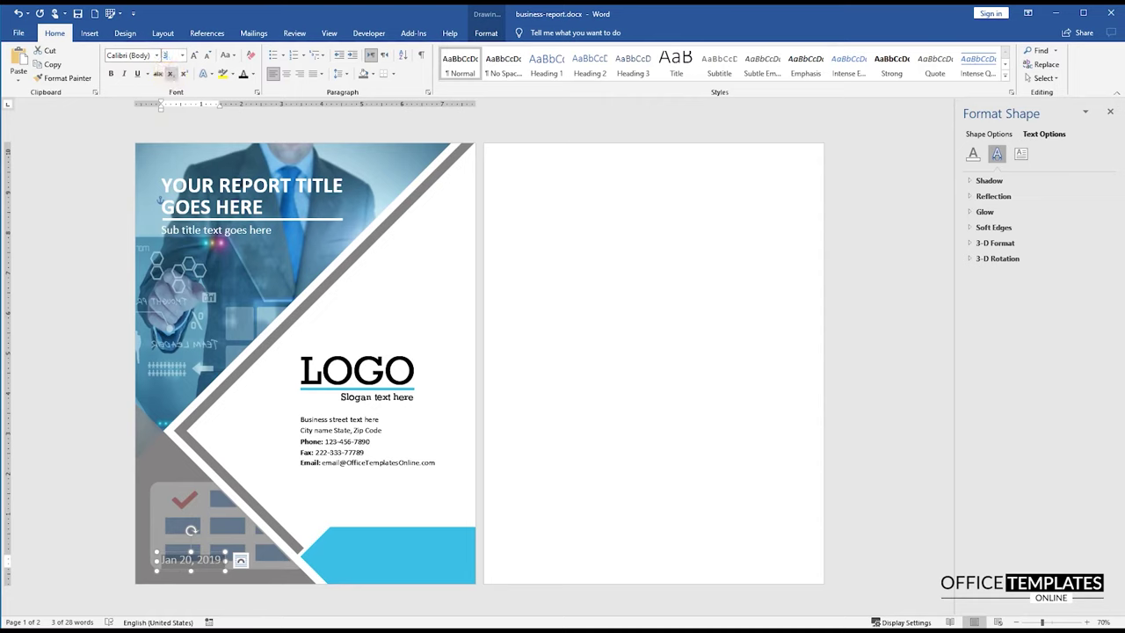
pyautogui.write('0')
pyautogui.press('Return')
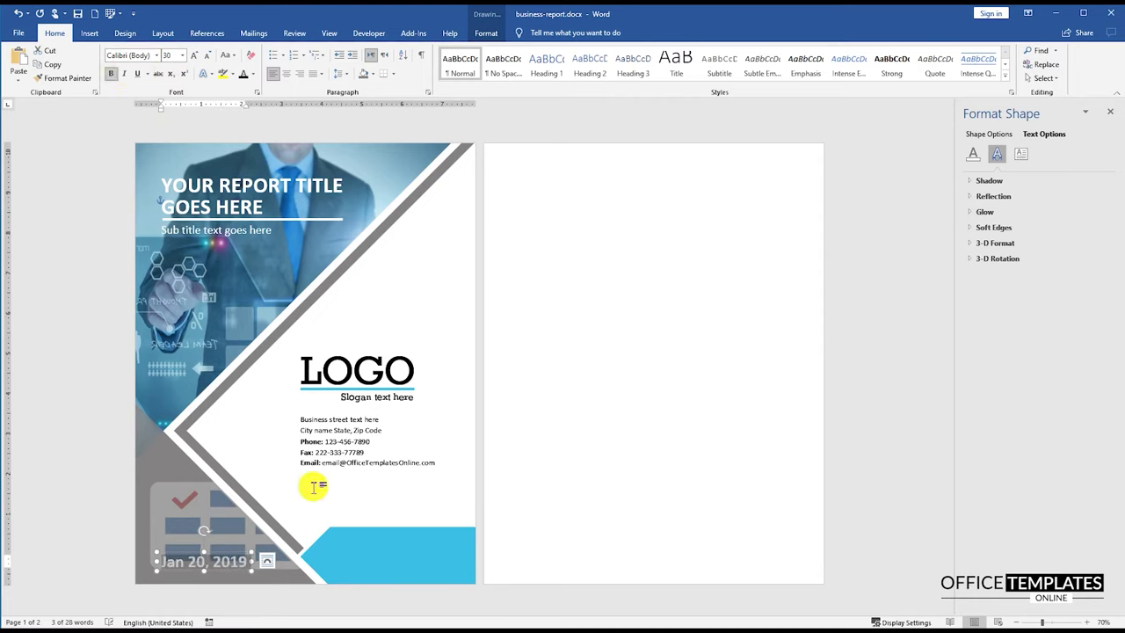
pyautogui.click(519, 430)
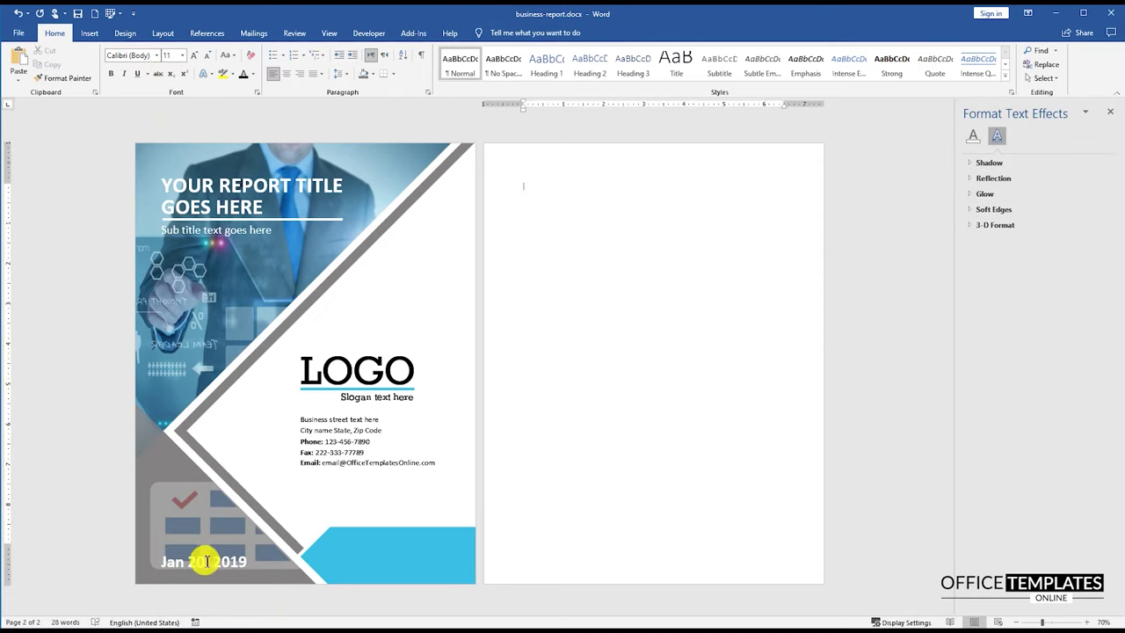
pyautogui.click(90, 33)
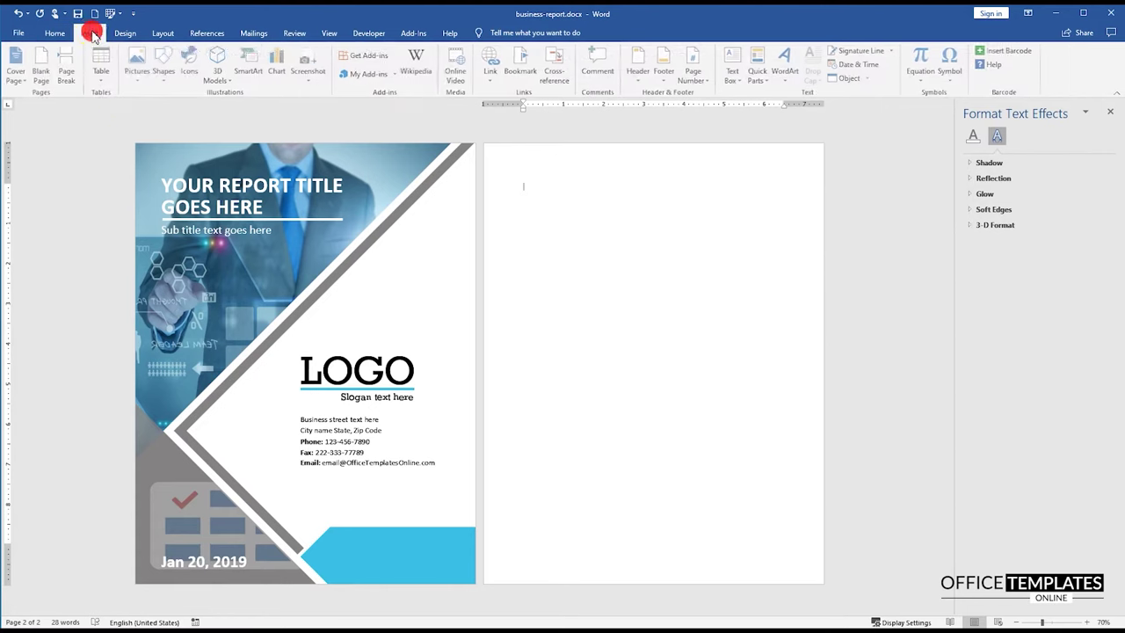
# Insert the facebook, linkedin, twitter and youtube SVG icons at the top of page 2
pyautogui.click(141, 63)
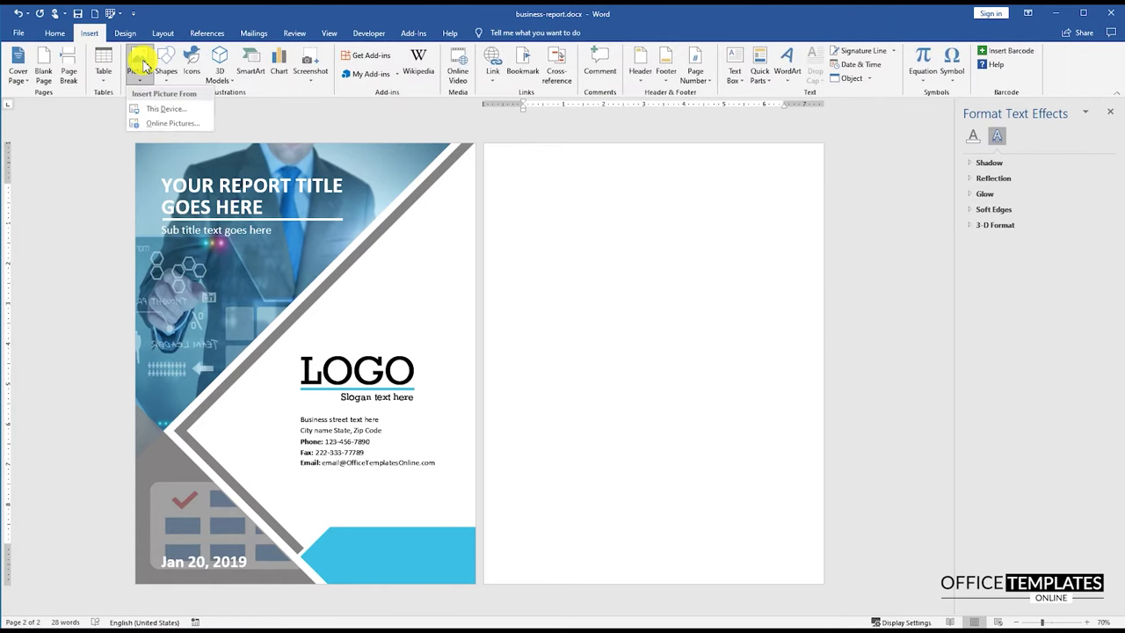
pyautogui.click(171, 109)
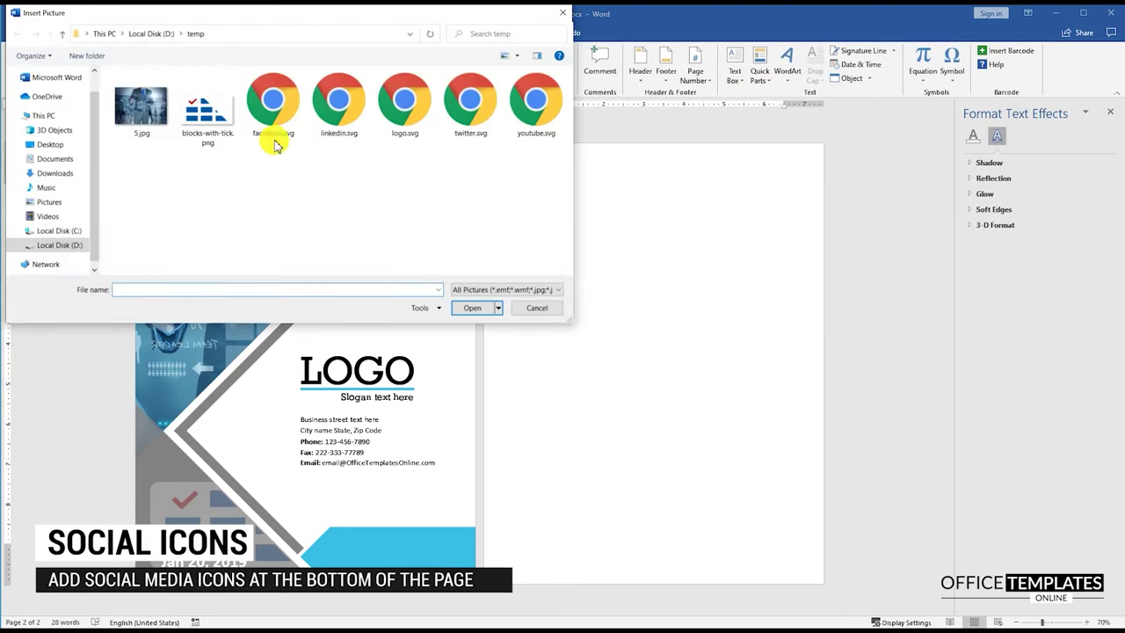
pyautogui.click(272, 106)
pyautogui.keyDown('ctrl'); pyautogui.click(356, 123); pyautogui.keyUp('ctrl')
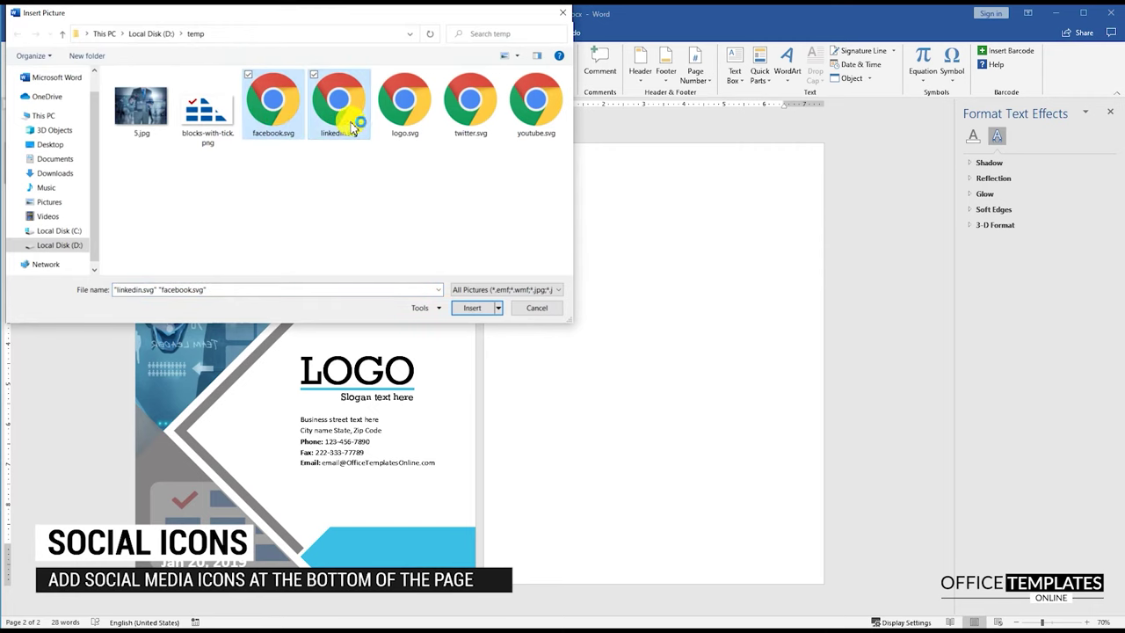
pyautogui.keyDown('ctrl'); pyautogui.click(472, 115); pyautogui.keyUp('ctrl')
pyautogui.keyDown('ctrl'); pyautogui.click(535, 101); pyautogui.keyUp('ctrl')
pyautogui.click(483, 307)
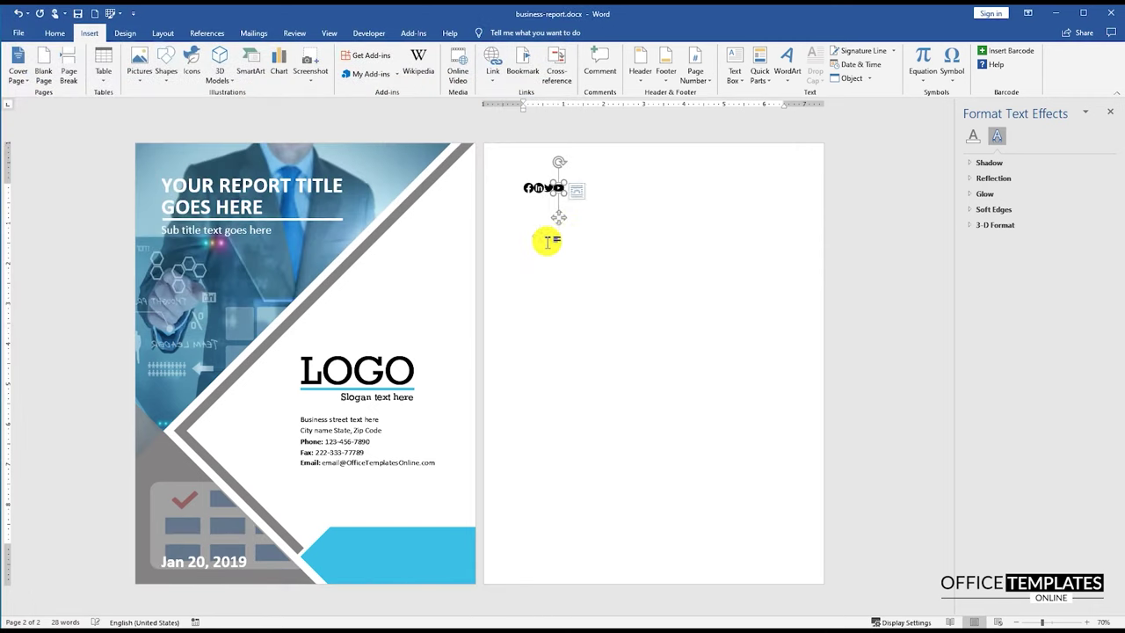
pyautogui.click(538, 192)
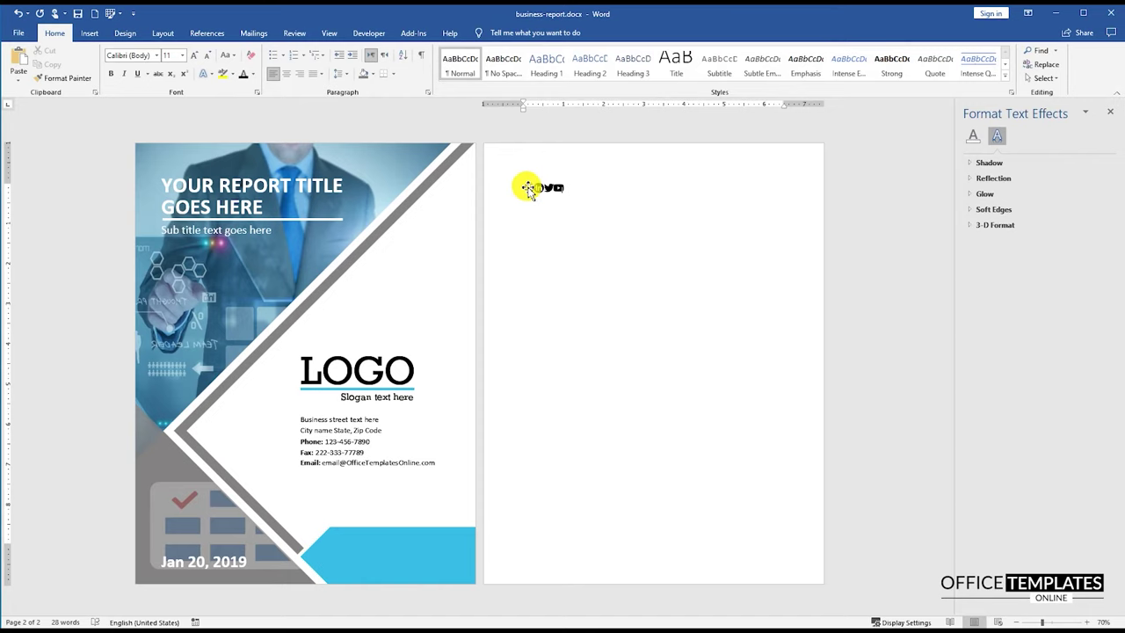
# Set the Twitter and YouTube icons to In Front of Text and pull them out of the stack
pyautogui.click(530, 189)
pyautogui.scroll(6, 533, 191)
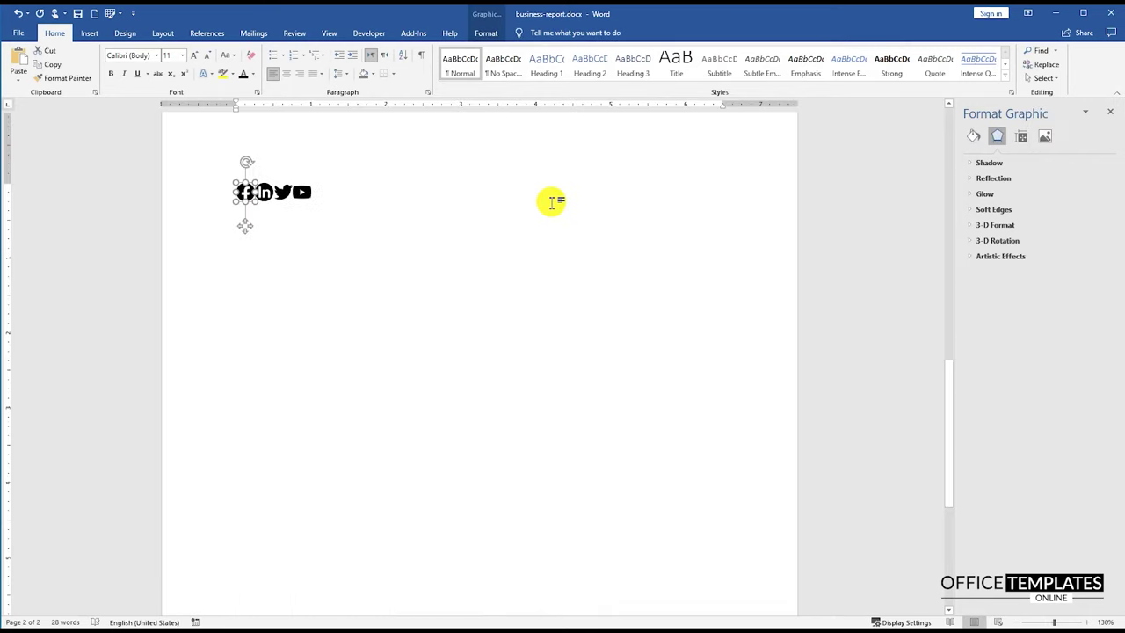
pyautogui.click(292, 195)
pyautogui.click(309, 192)
pyautogui.click(398, 303)
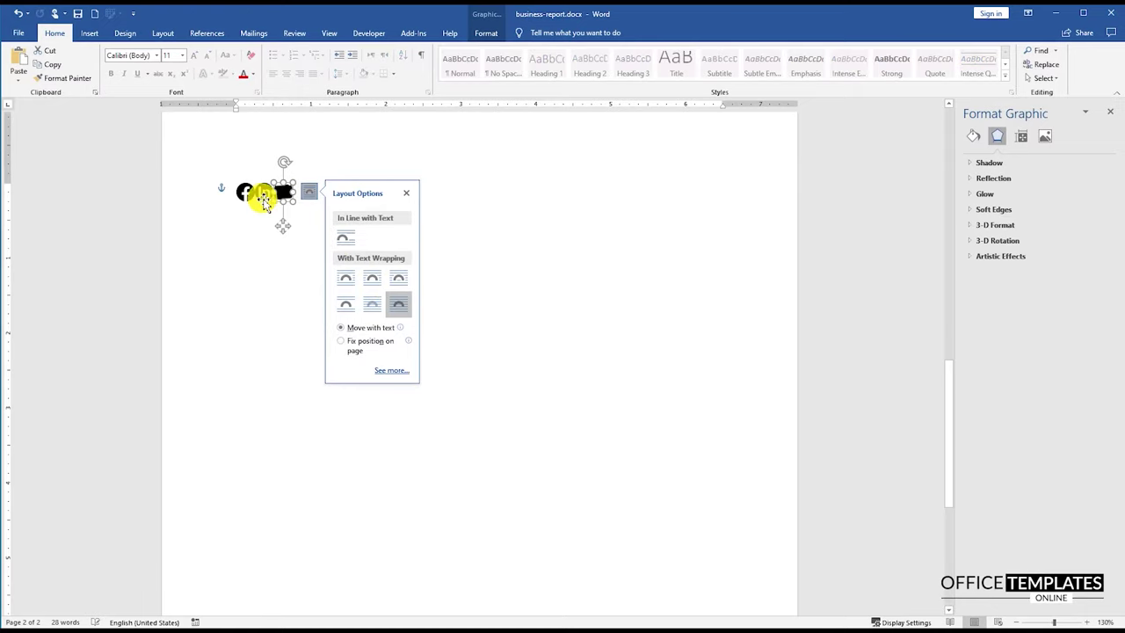
pyautogui.moveTo(284, 195); pyautogui.dragTo(304, 232)
pyautogui.click(282, 193)
pyautogui.click(307, 191)
pyautogui.click(394, 293)
pyautogui.moveTo(284, 193); pyautogui.dragTo(313, 244)
# Float the LinkedIn icon in front of text and line all four icons up in a row
pyautogui.click(263, 191)
pyautogui.click(289, 191)
pyautogui.click(268, 191)
pyautogui.click(359, 301)
pyautogui.moveTo(255, 192); pyautogui.dragTo(369, 196)
pyautogui.moveTo(302, 228)
pyautogui.mouseDown()
pyautogui.moveTo(273, 191)
pyautogui.moveTo(302, 190)
pyautogui.mouseUp()
pyautogui.moveTo(377, 193); pyautogui.dragTo(334, 189)
# Select the Facebook, Twitter, YouTube and LinkedIn icons and group them into one object
pyautogui.keyDown('shift'); pyautogui.click(301, 190); pyautogui.keyUp('shift')
pyautogui.keyDown('shift'); pyautogui.click(273, 191); pyautogui.keyUp('shift')
pyautogui.keyDown('shift'); pyautogui.click(246, 192); pyautogui.keyUp('shift')
pyautogui.rightClick(247, 194)
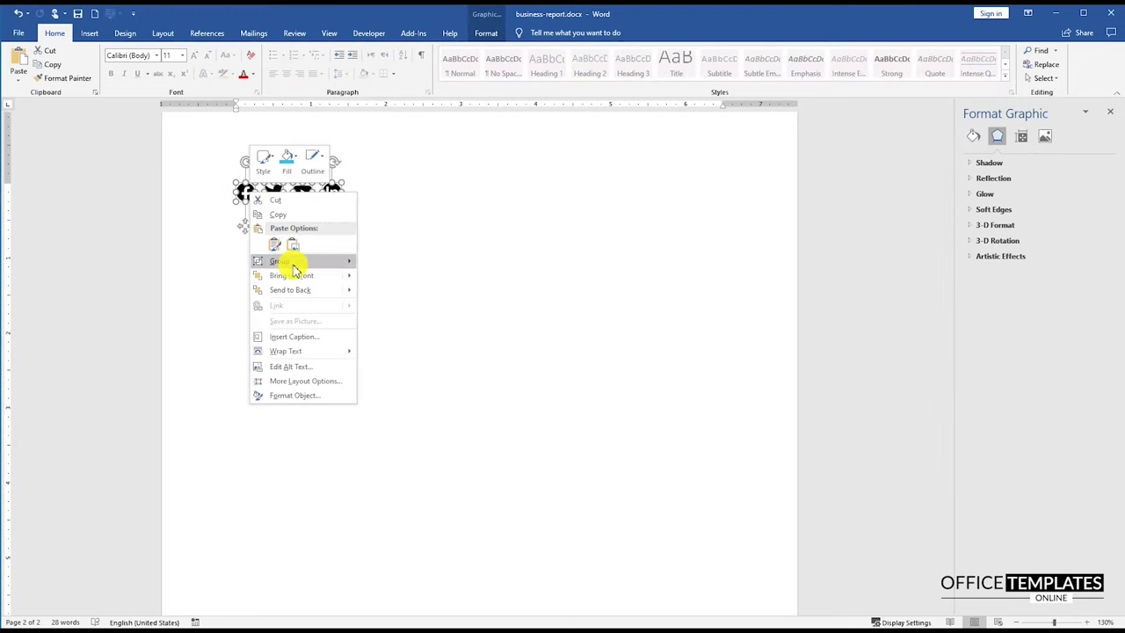
pyautogui.moveTo(322, 262)
pyautogui.click(385, 261)
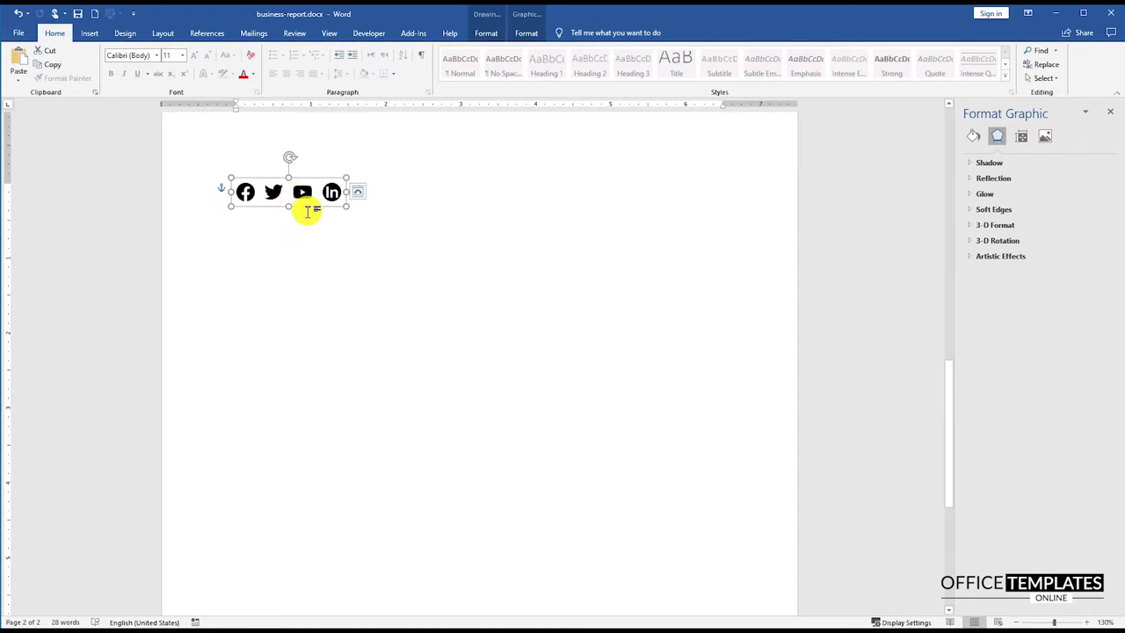
# Move the icon group into the cover's light-blue band and enlarge it
pyautogui.keyDown('ctrl'); pyautogui.scroll(-5, 326, 243); pyautogui.keyUp('ctrl')
pyautogui.keyDown('ctrl'); pyautogui.scroll(-2, 326, 243); pyautogui.keyUp('ctrl')
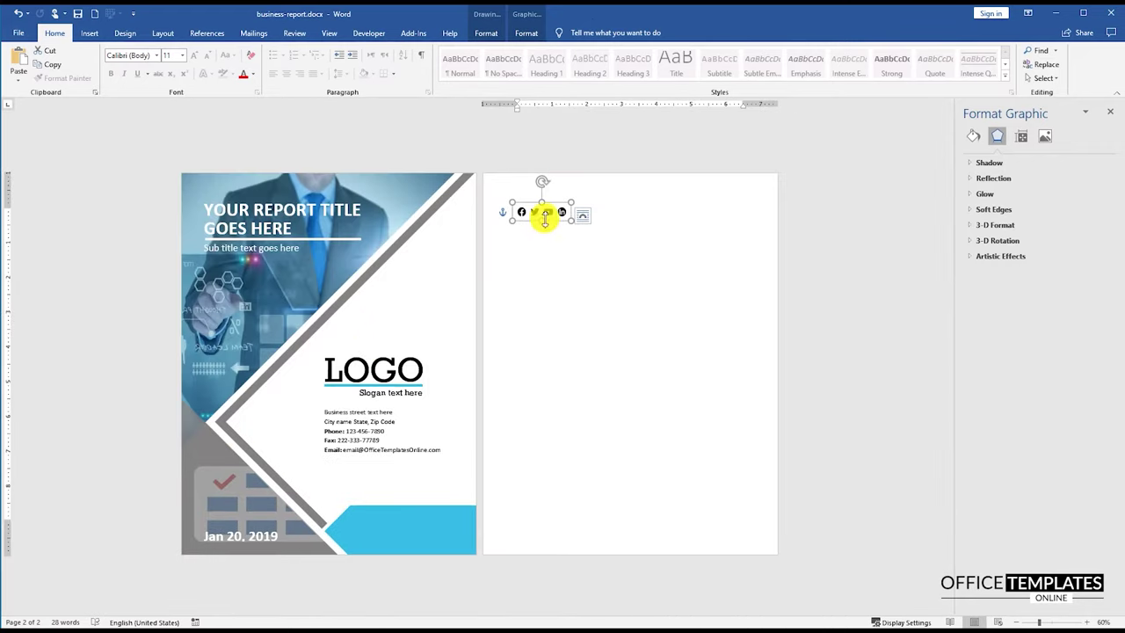
pyautogui.moveTo(549, 212); pyautogui.dragTo(371, 532)
pyautogui.keyDown('ctrl'); pyautogui.scroll(11, 394, 527); pyautogui.keyUp('ctrl')
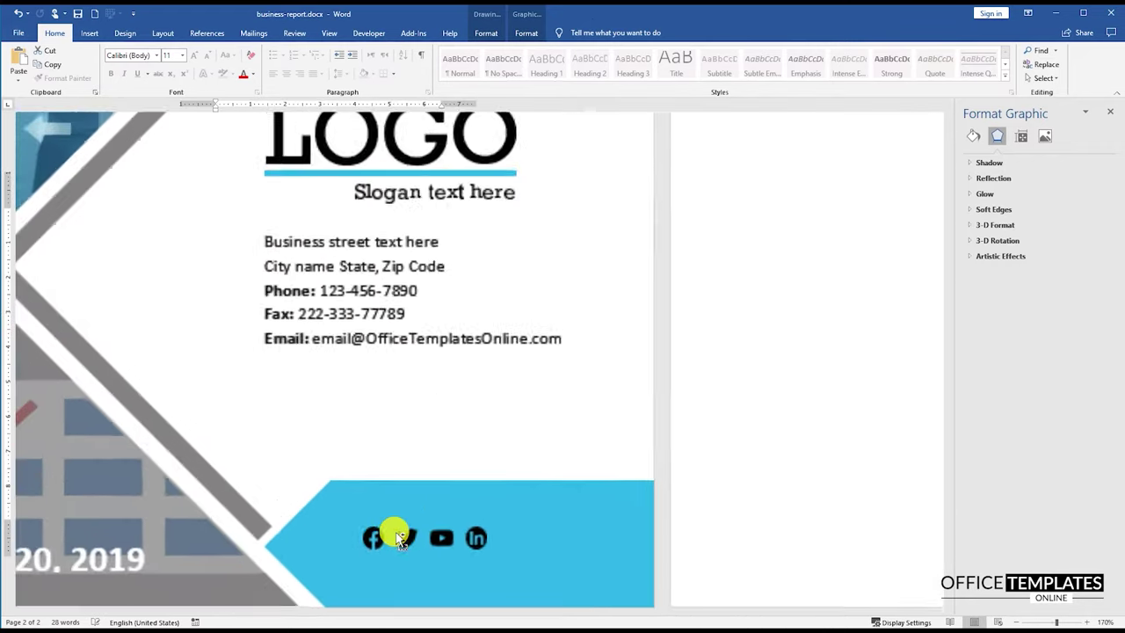
pyautogui.scroll(-2, 688, 484)
pyautogui.scroll(-3, 713, 326)
pyautogui.moveTo(714, 325); pyautogui.dragTo(834, 310)
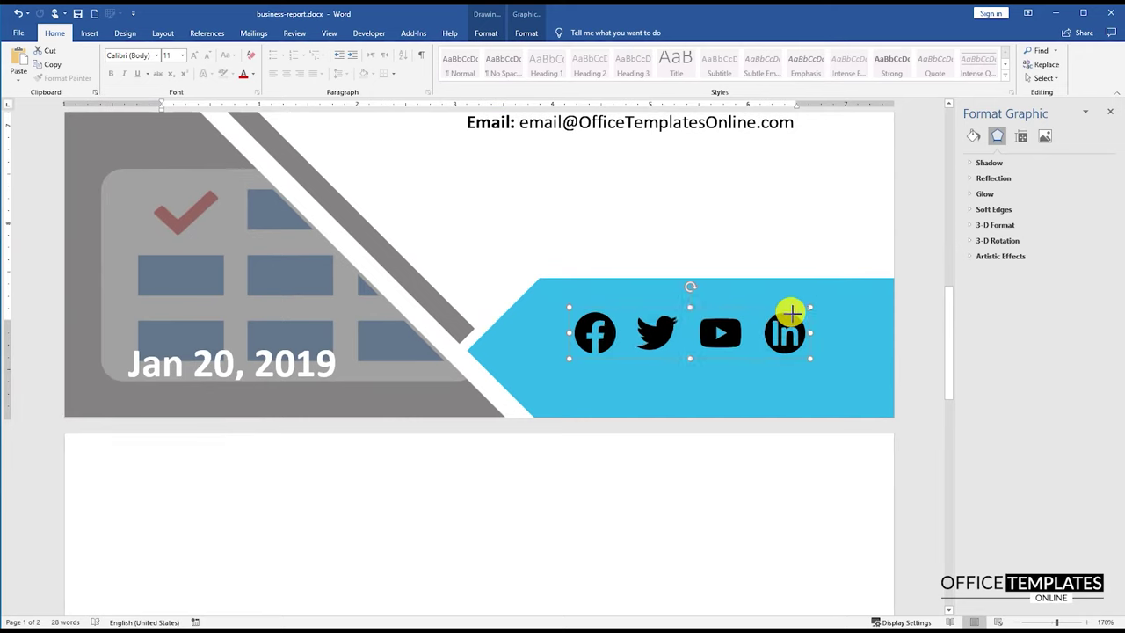
pyautogui.keyDown('ctrl'); pyautogui.scroll(-9, 522, 371); pyautogui.keyUp('ctrl')
pyautogui.keyDown('ctrl'); pyautogui.scroll(-2, 512, 372); pyautogui.keyUp('ctrl')
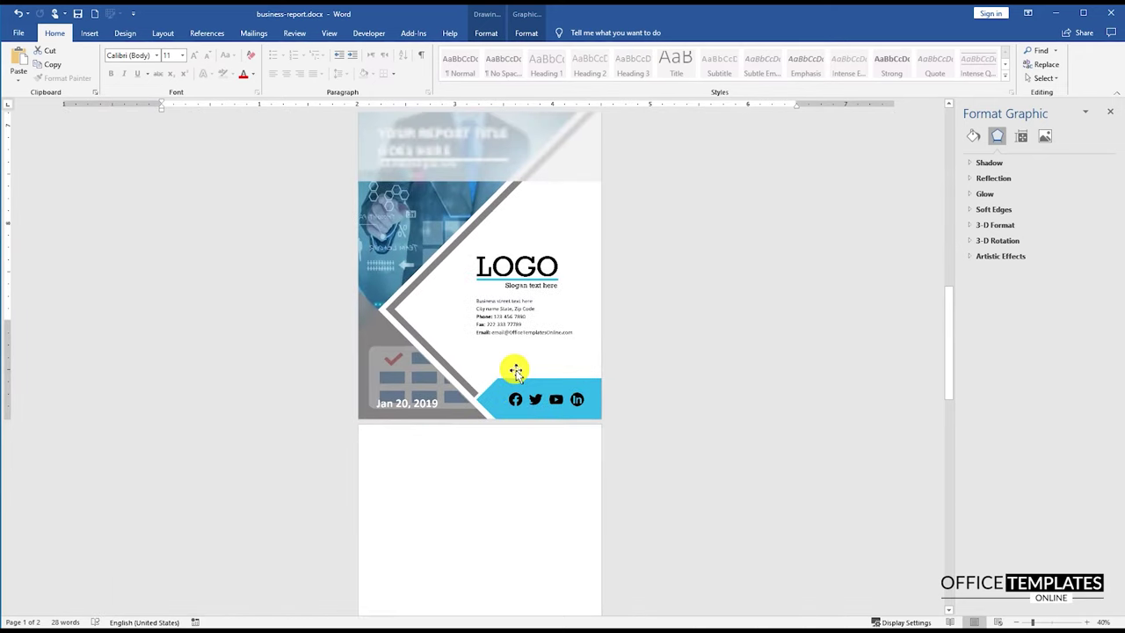
pyautogui.keyDown('ctrl'); pyautogui.scroll(-2, 499, 372); pyautogui.keyUp('ctrl')
pyautogui.click(502, 353)
pyautogui.keyDown('ctrl'); pyautogui.scroll(3, 504, 347); pyautogui.keyUp('ctrl')
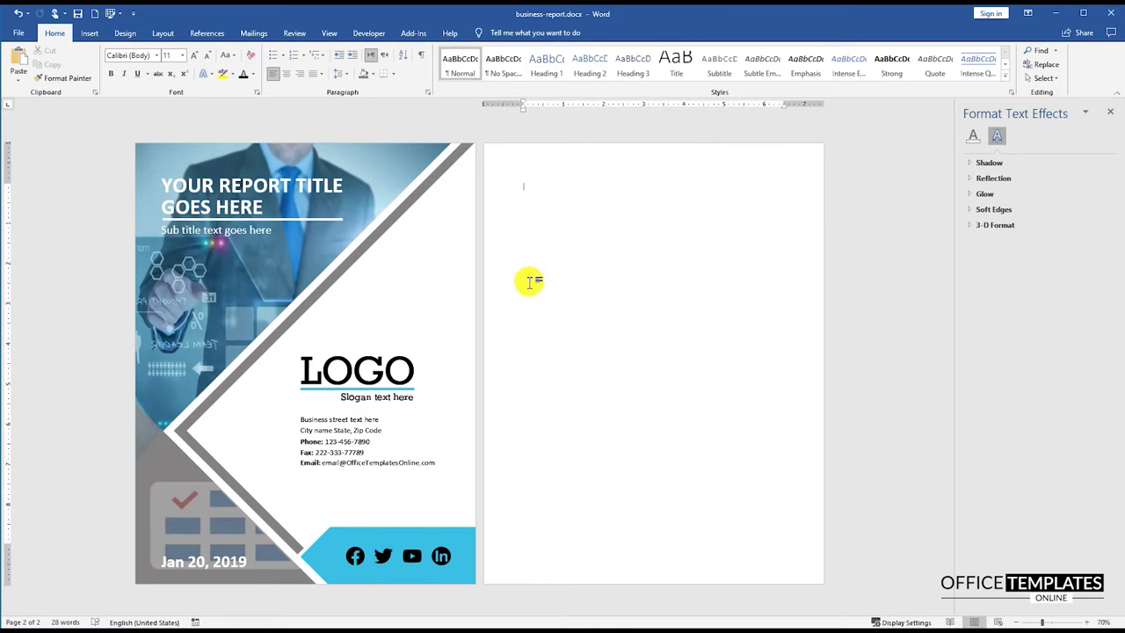
# Type 'Executive Summary' on page 2 and expand =lorem(4,6) into four placeholder paragraphs below it
pyautogui.keyDown('ctrl'); pyautogui.scroll(1, 528, 220); pyautogui.keyUp('ctrl')
pyautogui.keyDown('ctrl'); pyautogui.scroll(2, 526, 223); pyautogui.keyUp('ctrl')
pyautogui.keyDown('ctrl'); pyautogui.scroll(1, 526, 223); pyautogui.keyUp('ctrl')
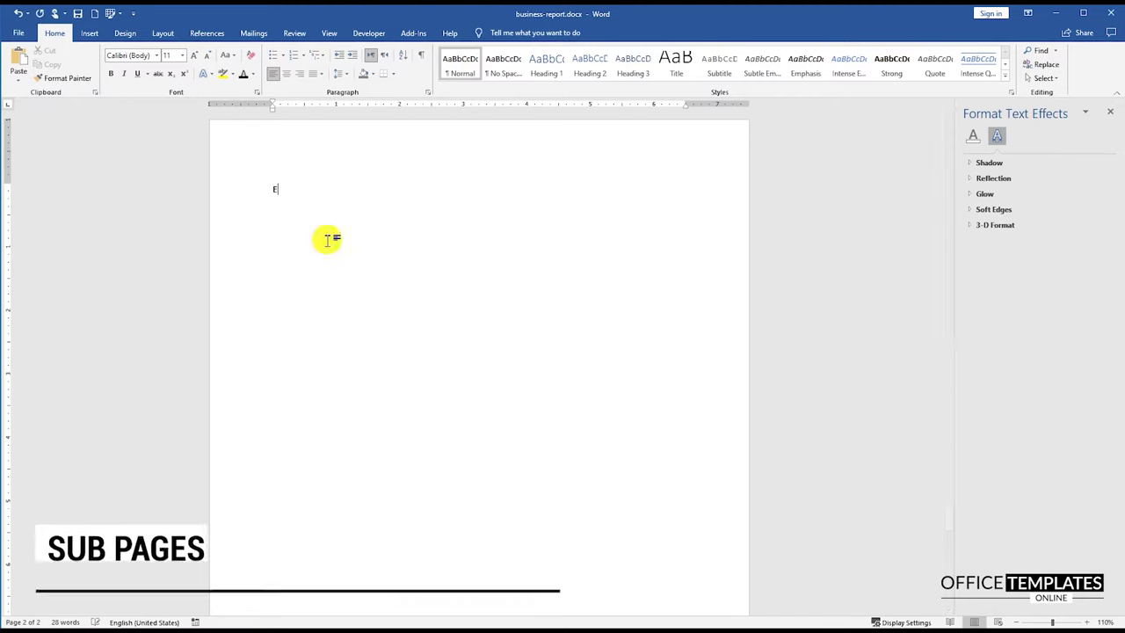
pyautogui.write('Executive Summary')
pyautogui.press('Return')
pyautogui.write('=lorem(4,6)')
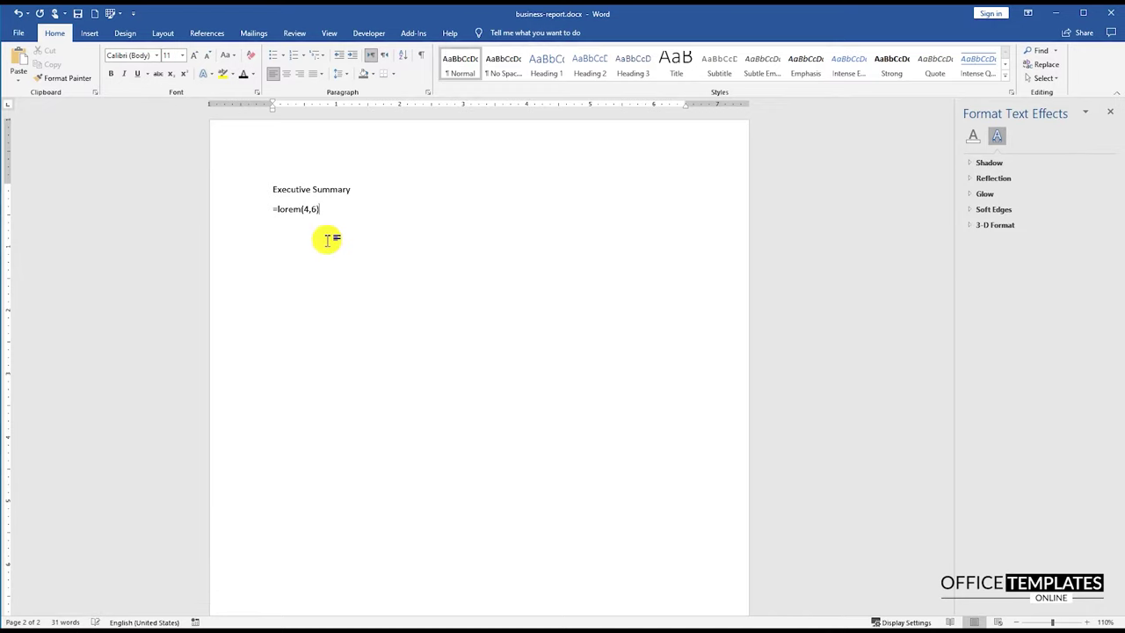
pyautogui.press('Return')
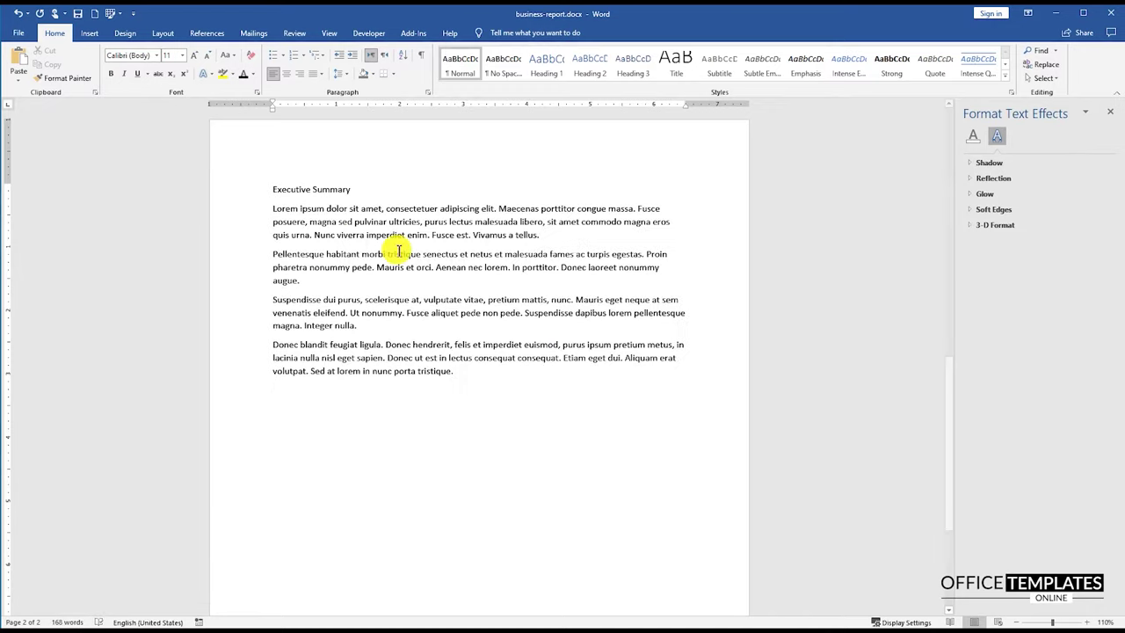
pyautogui.tripleClick(304, 188)
# Apply Heading 1 to 'Executive Summary' and modify the Heading 1 style to be bold
pyautogui.click(541, 67)
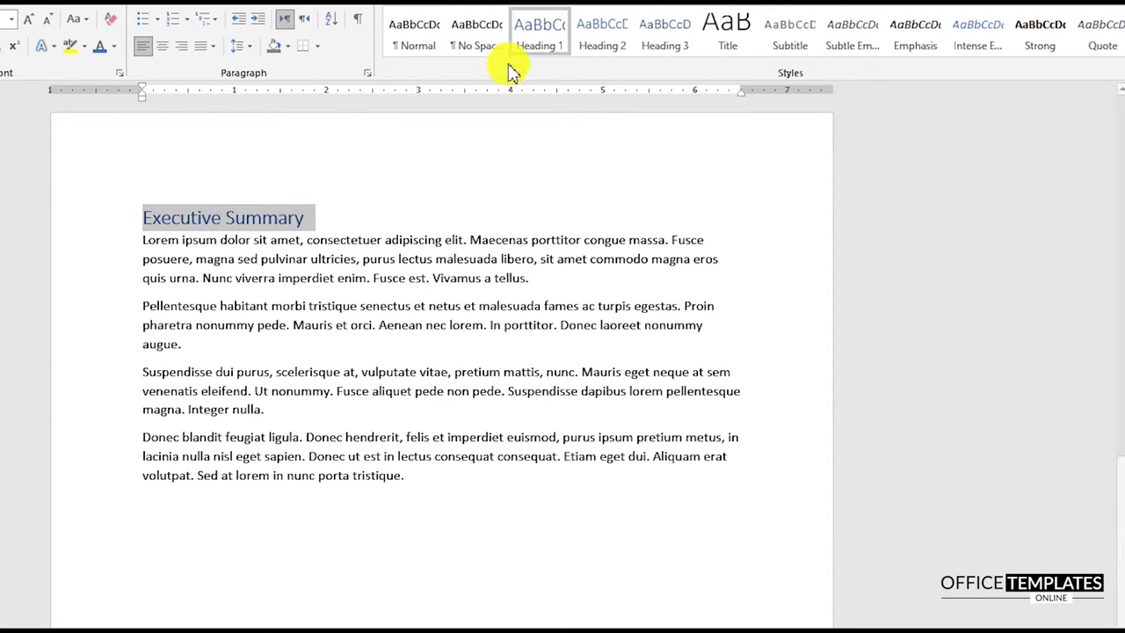
pyautogui.rightClick(536, 28)
pyautogui.click(579, 60)
pyautogui.write('24')
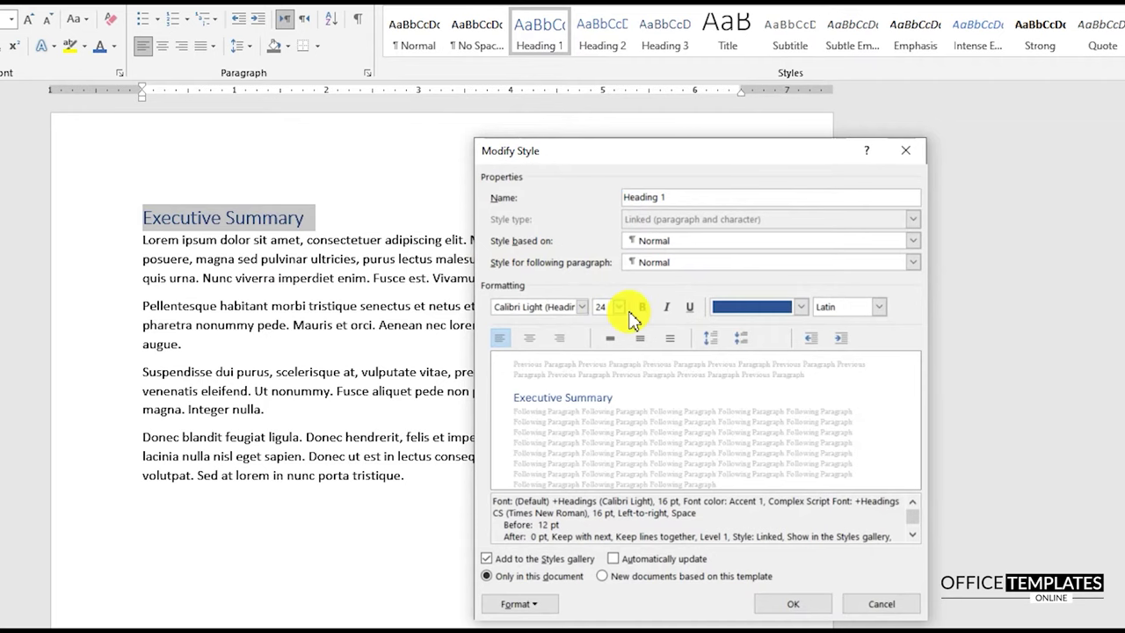
pyautogui.click(644, 307)
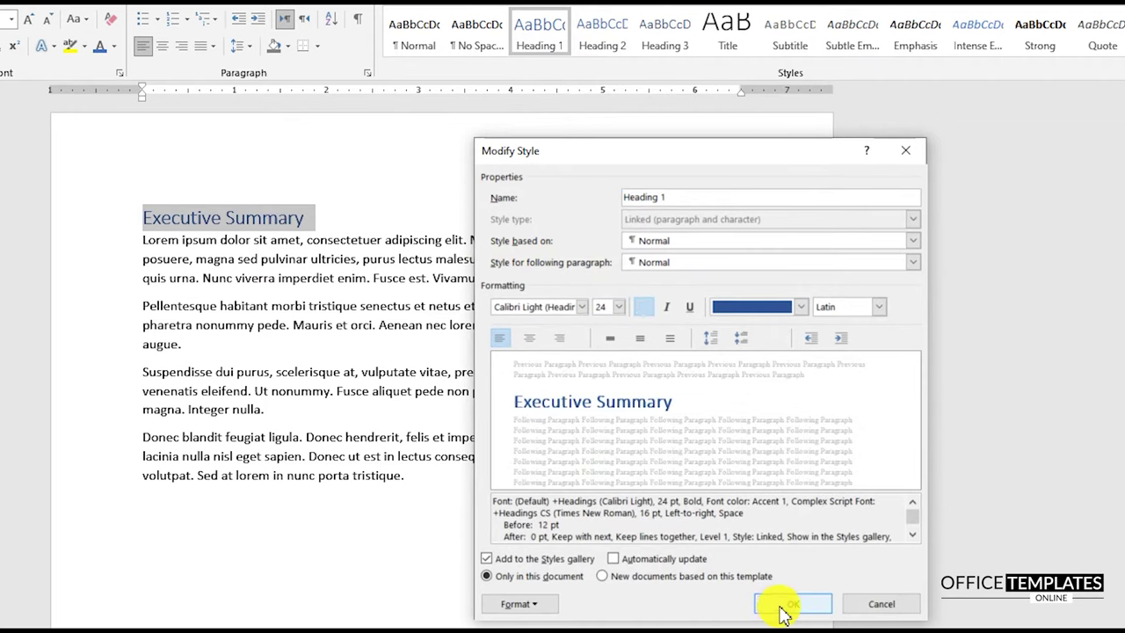
pyautogui.click(789, 604)
# Place the insertion point below the summary text, ready for the table of contents
pyautogui.click(442, 199)
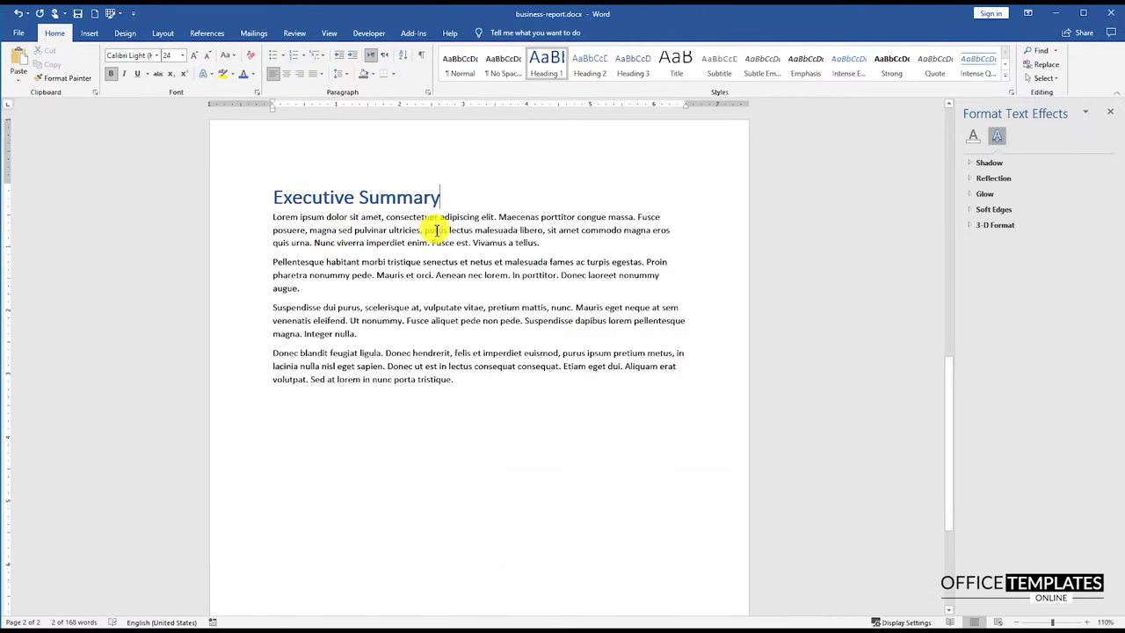
pyautogui.click(318, 416)
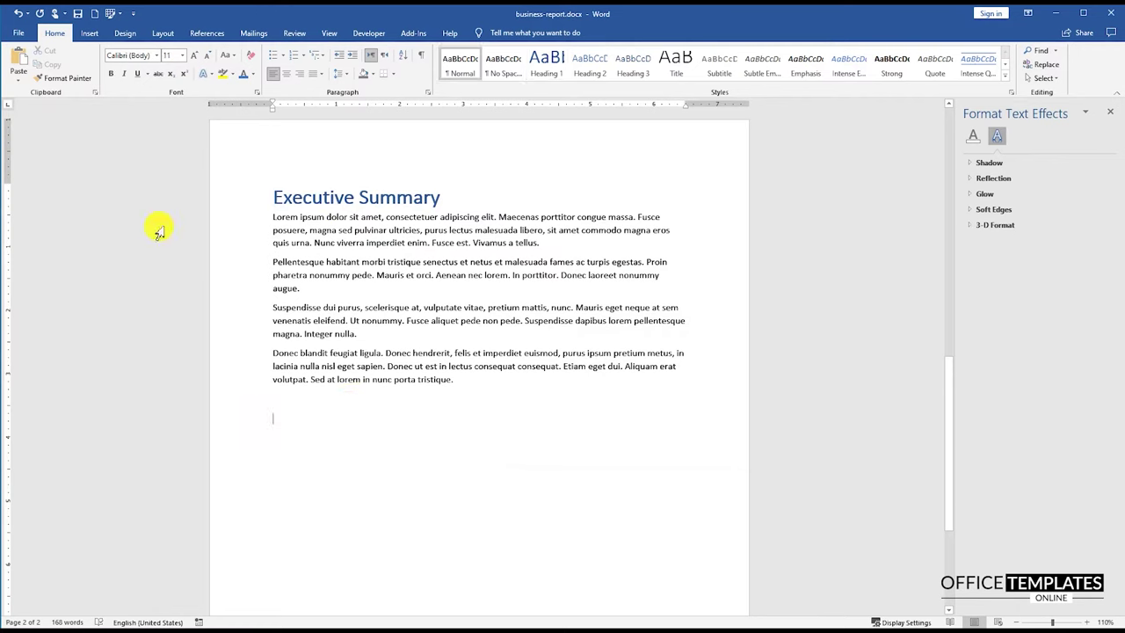
pyautogui.click(207, 33)
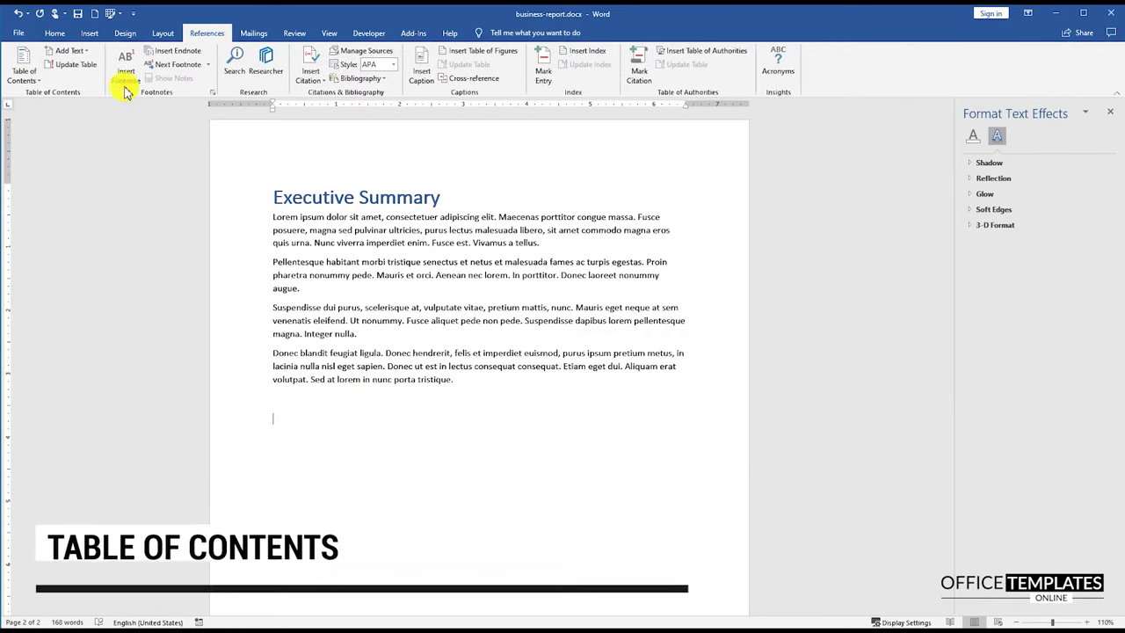
# Insert an Automatic Table 1 table of contents after the executive summary
pyautogui.click(24, 69)
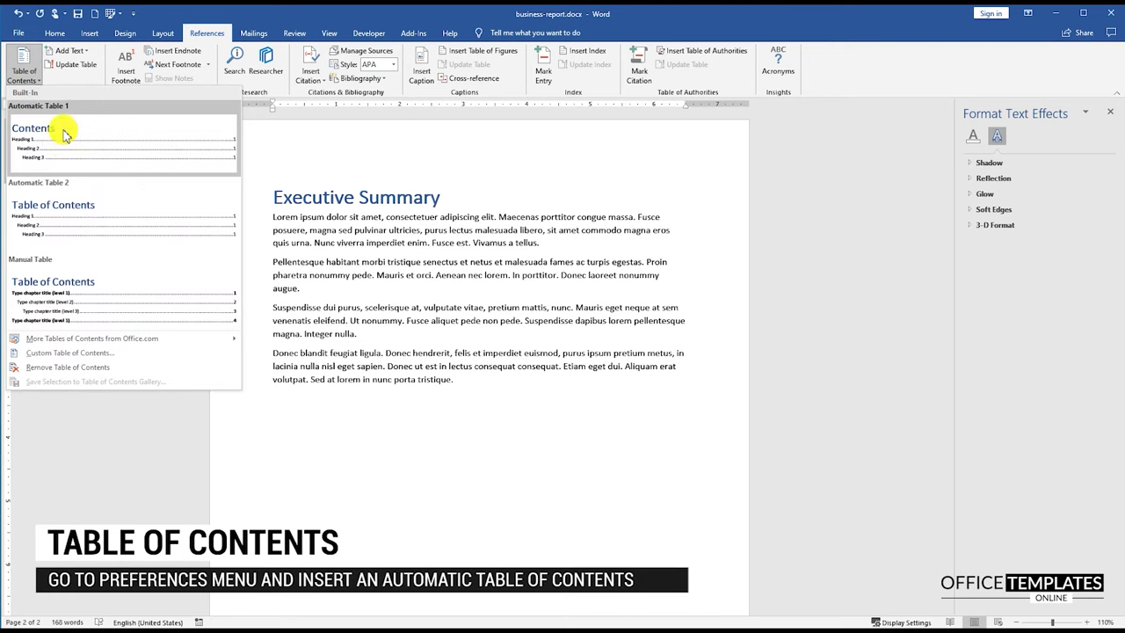
pyautogui.click(45, 218)
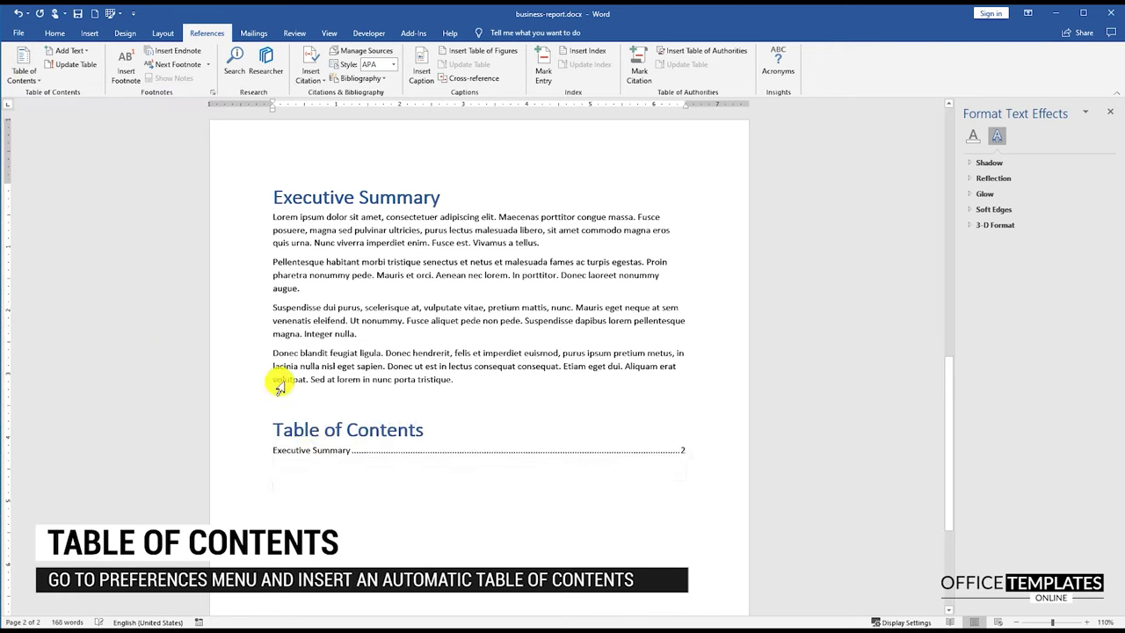
pyautogui.scroll(-2, 318, 406)
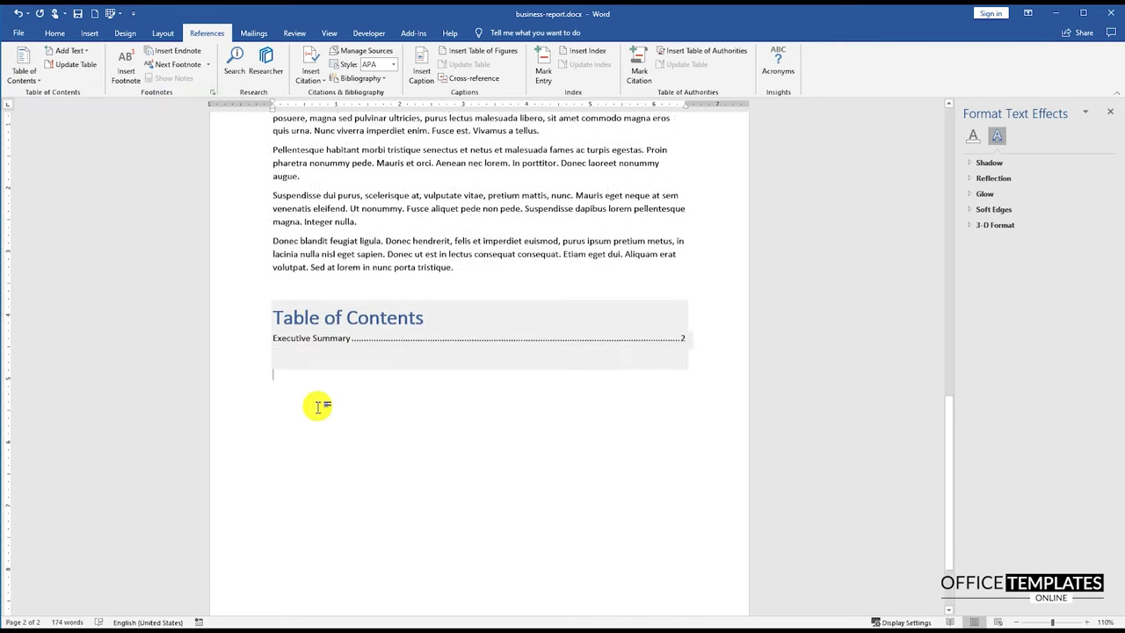
pyautogui.scroll(-2, 326, 396)
# Start a new page 3 and begin typing the next section heading
pyautogui.press('Return')
pyautogui.press('Return')
pyautogui.press('Return')
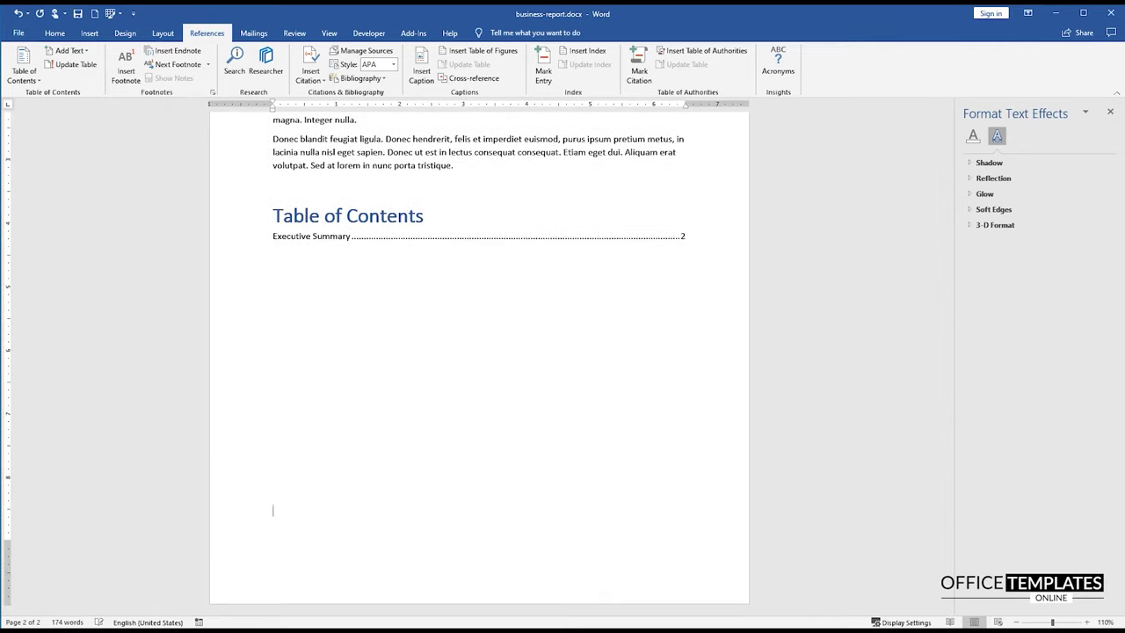
pyautogui.press('Return')
pyautogui.press('Return')
pyautogui.press('Return')
pyautogui.write('Next Section Heading Here')
pyautogui.write('=lorem(4,6)')
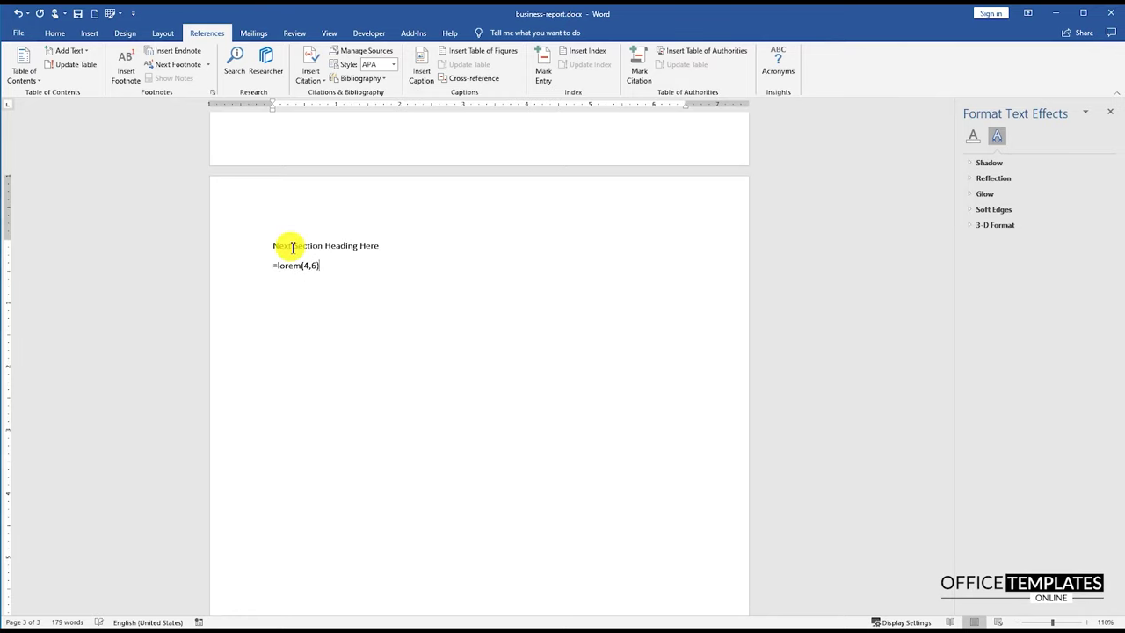
# Expand the lorem formula and make 'Next Section Heading Here' a Heading 1
pyautogui.press('Return')
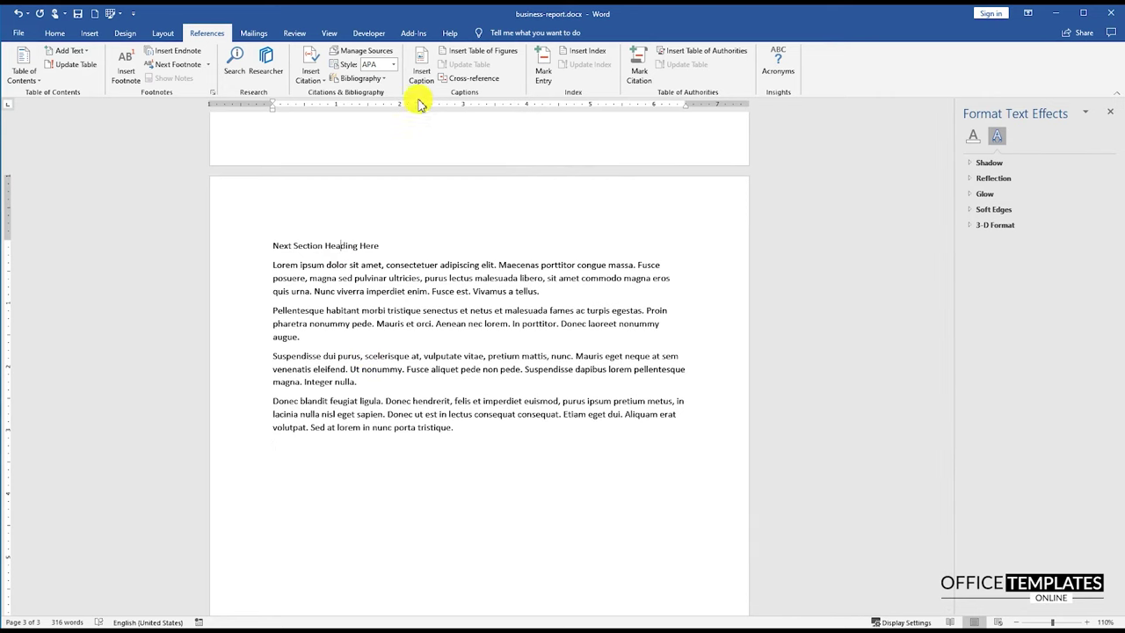
pyautogui.click(55, 32)
pyautogui.click(558, 71)
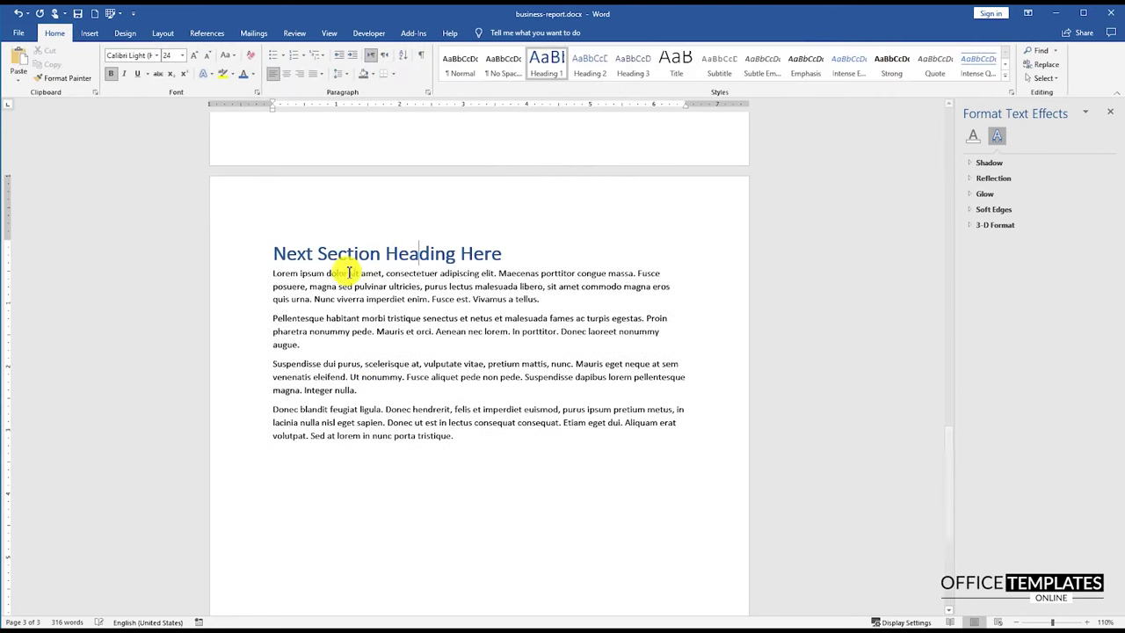
# Copy the third and fourth paragraphs and paste them at the end, making six
pyautogui.moveTo(281, 364); pyautogui.dragTo(459, 442)
pyautogui.hotkey('ctrl', 'c')
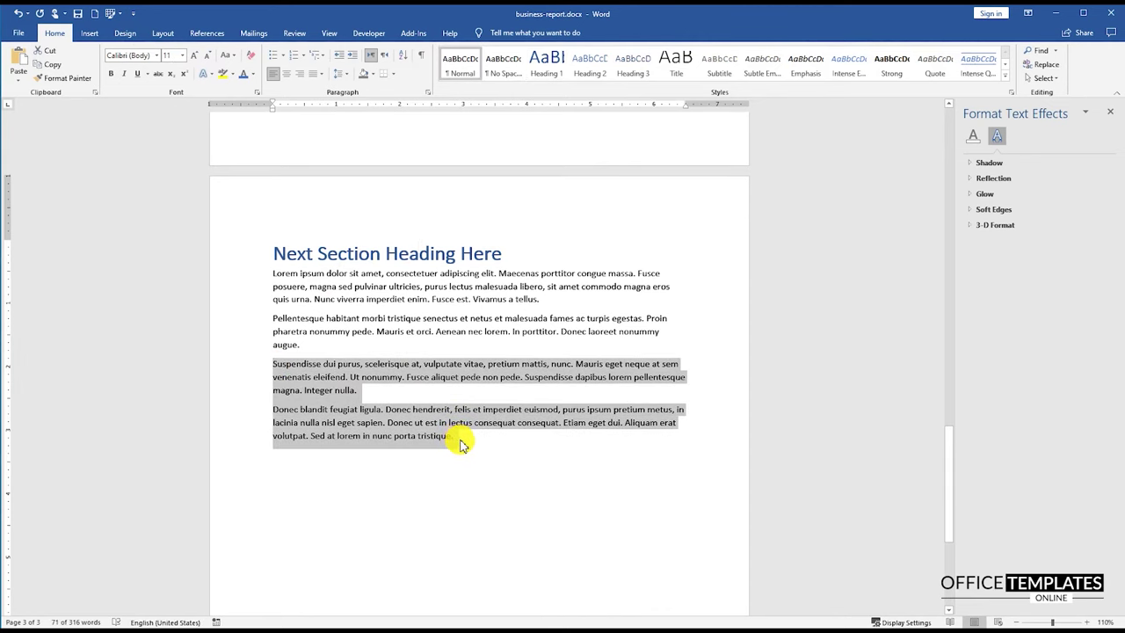
pyautogui.click(463, 441)
pyautogui.press('Return')
pyautogui.hotkey('ctrl', 'v')
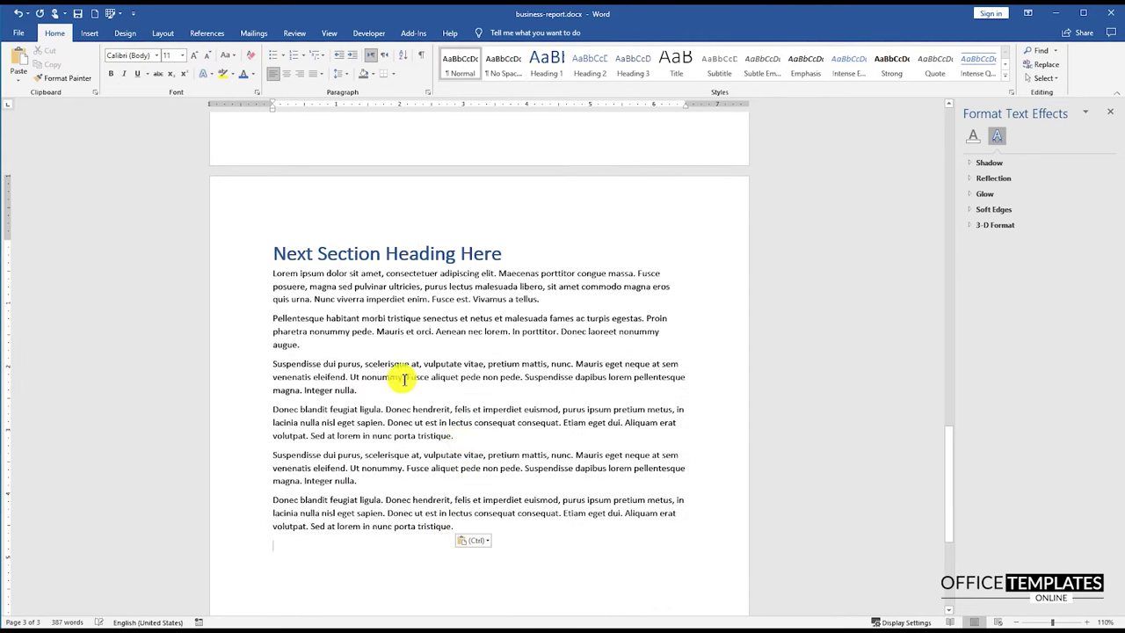
pyautogui.click(275, 367)
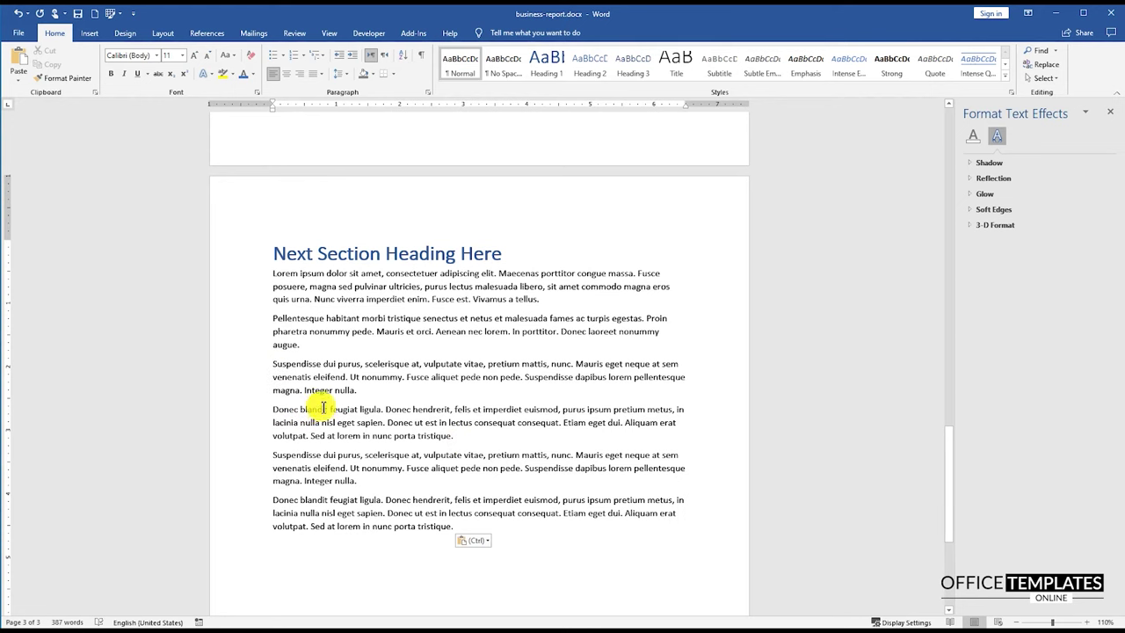
pyautogui.scroll(-1, 323, 408)
pyautogui.scroll(-2, 316, 395)
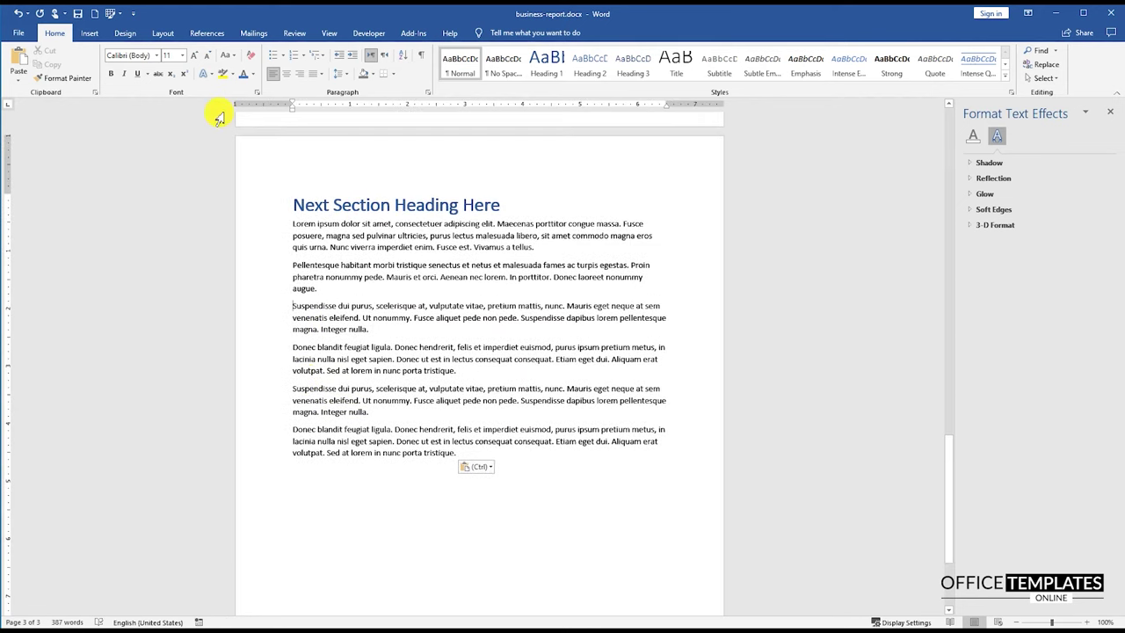
pyautogui.click(90, 33)
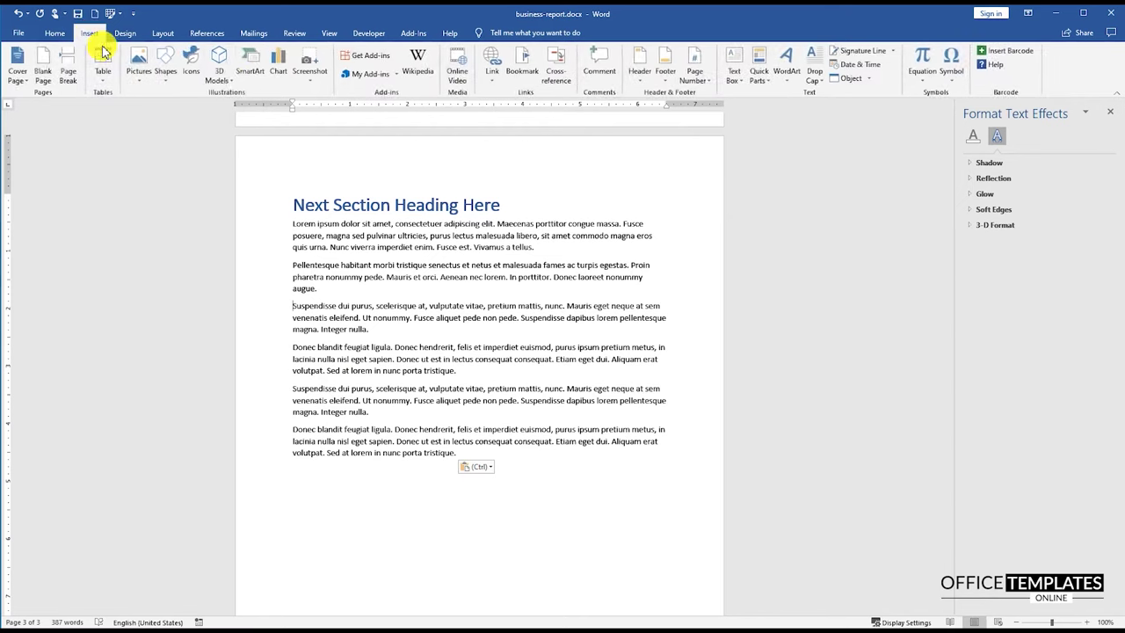
# Insert a pie chart into page 3 and close its data sheet
pyautogui.click(276, 68)
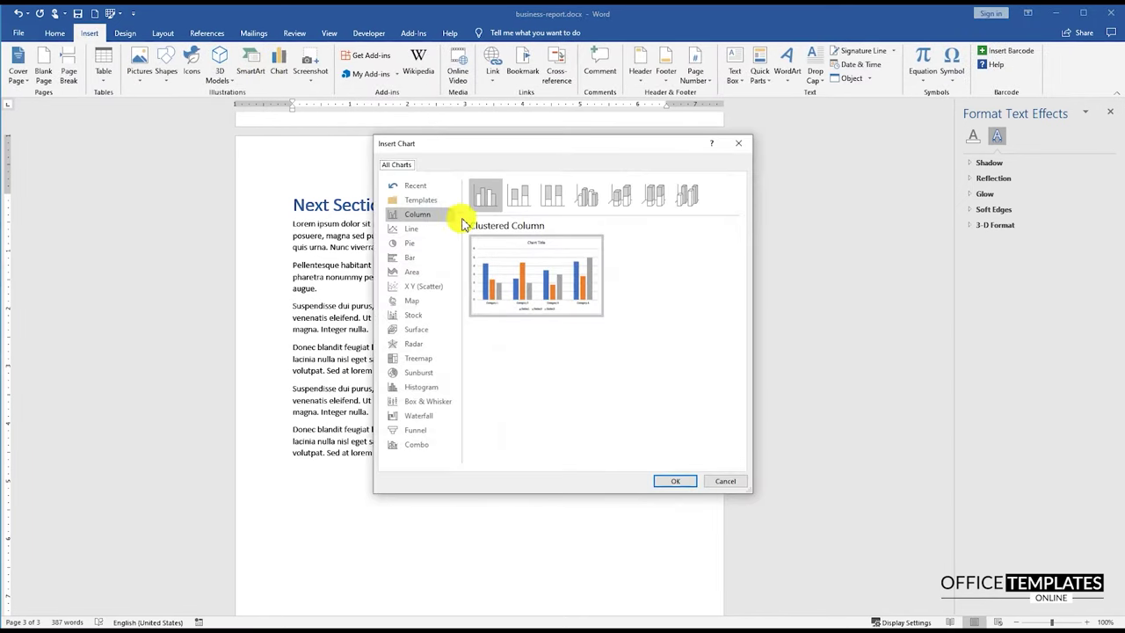
pyautogui.click(411, 242)
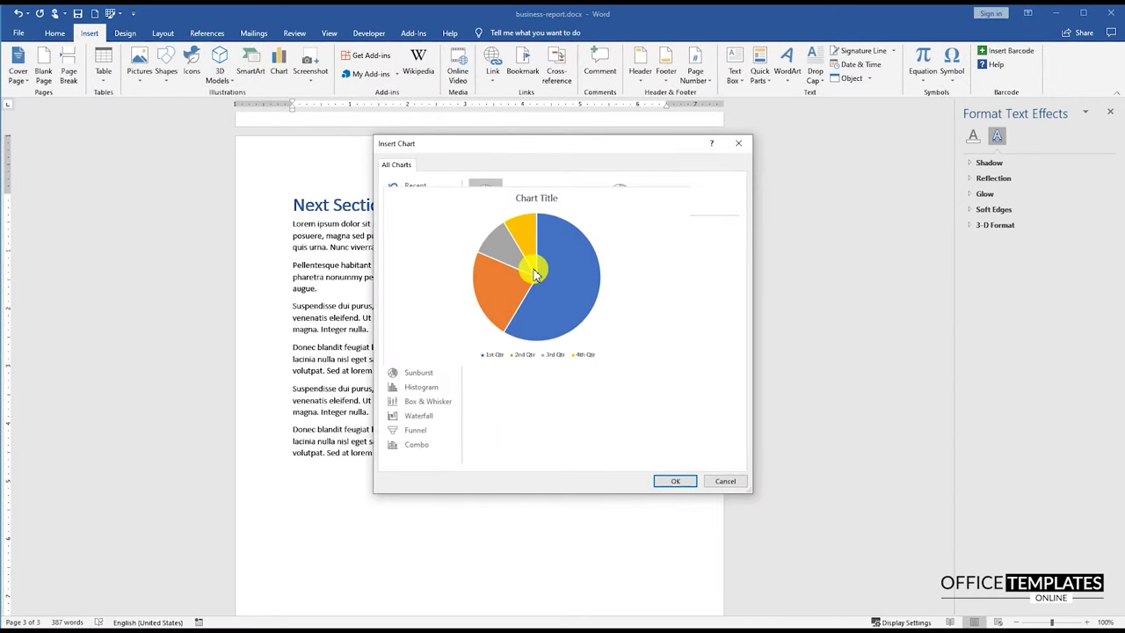
pyautogui.click(674, 483)
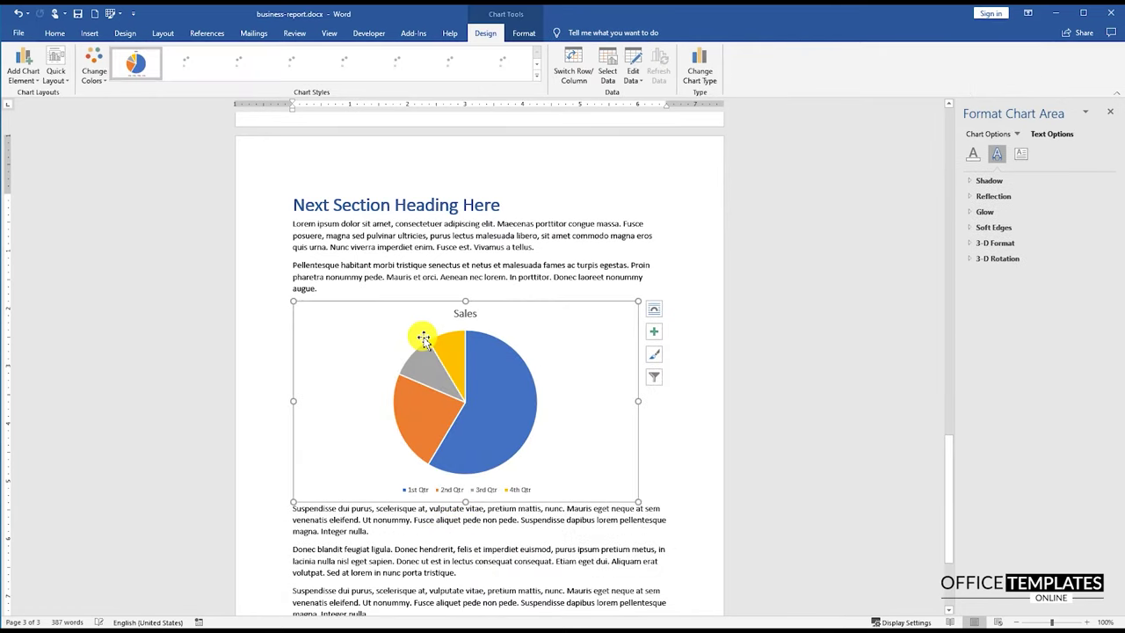
pyautogui.click(653, 149)
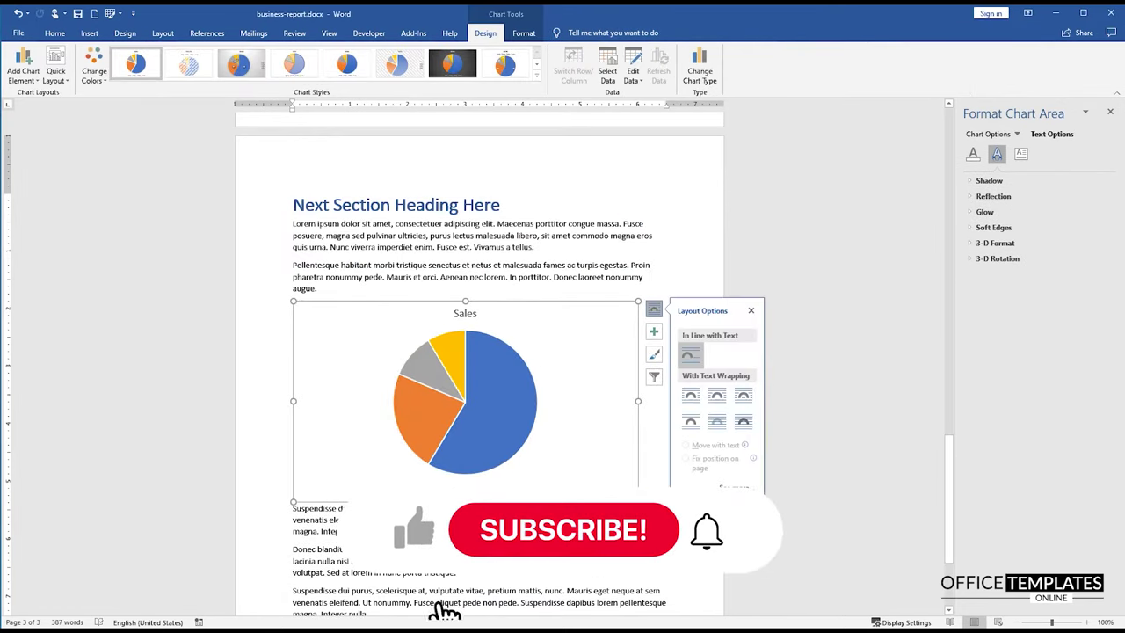
# Resize the pie chart, wrap text squarely, place it right of the paragraphs, and add a line after 'augue.'
pyautogui.moveTo(638, 500); pyautogui.dragTo(450, 392)
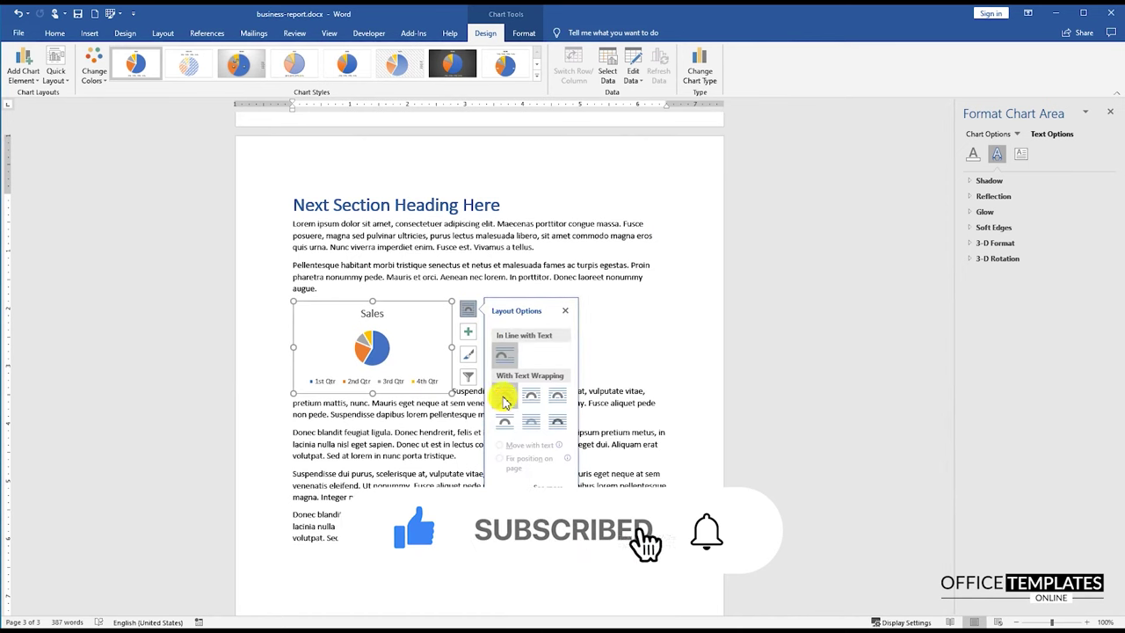
pyautogui.click(503, 394)
pyautogui.moveTo(421, 303); pyautogui.dragTo(619, 304)
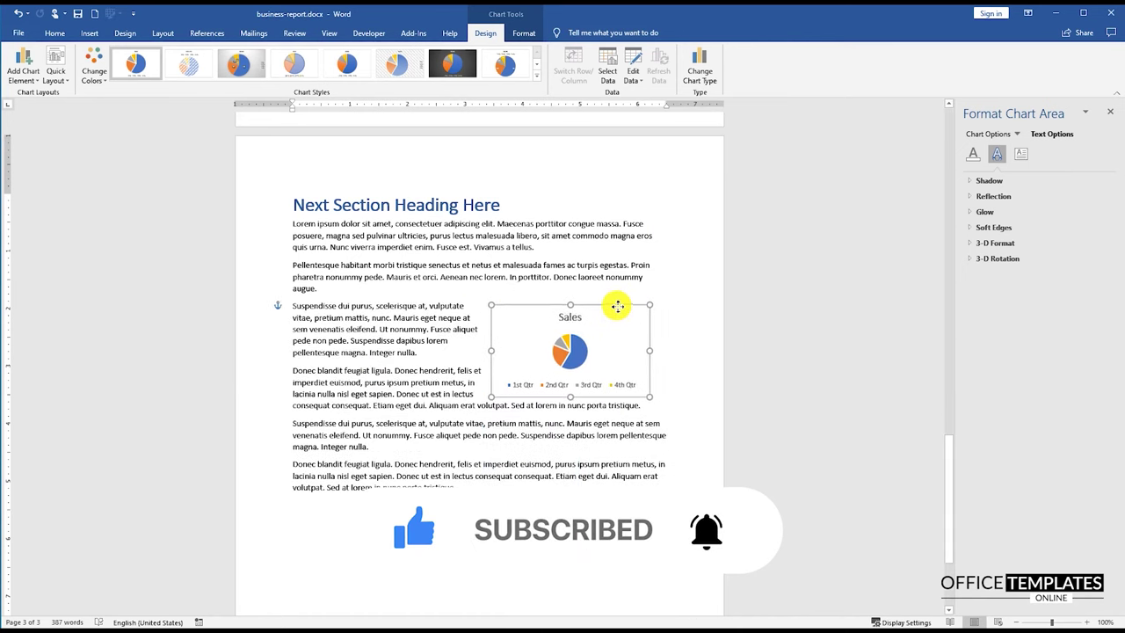
pyautogui.moveTo(575, 403); pyautogui.dragTo(574, 439)
pyautogui.moveTo(496, 367); pyautogui.dragTo(452, 369)
pyautogui.moveTo(555, 441); pyautogui.dragTo(555, 457)
pyautogui.click(326, 289)
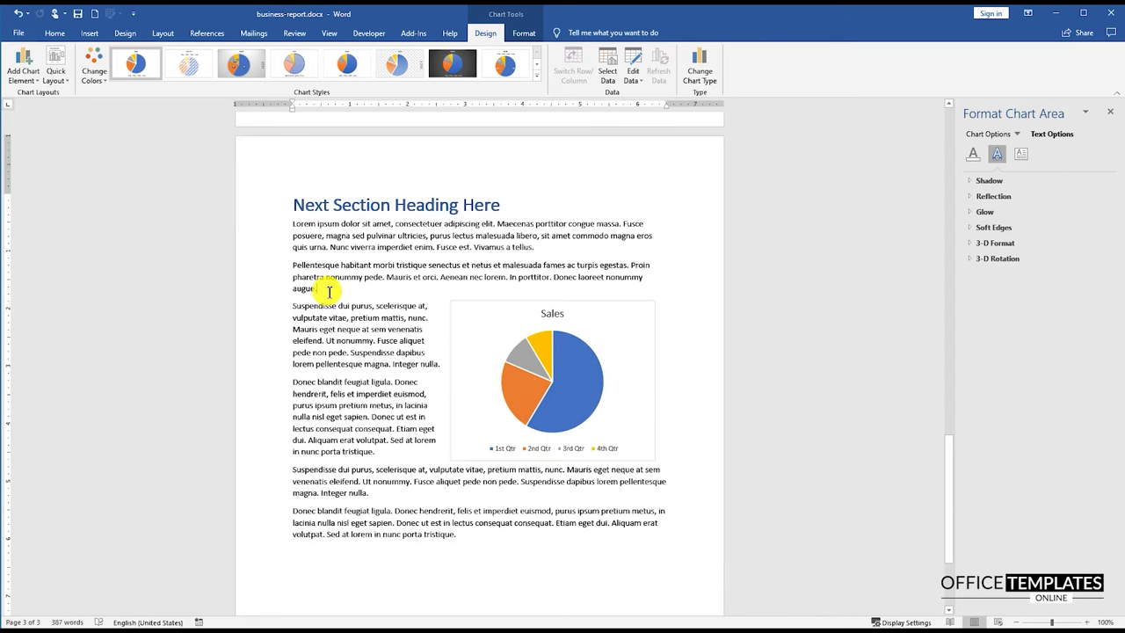
pyautogui.press('Return')
pyautogui.write('A Sub Heading Can Go Here')
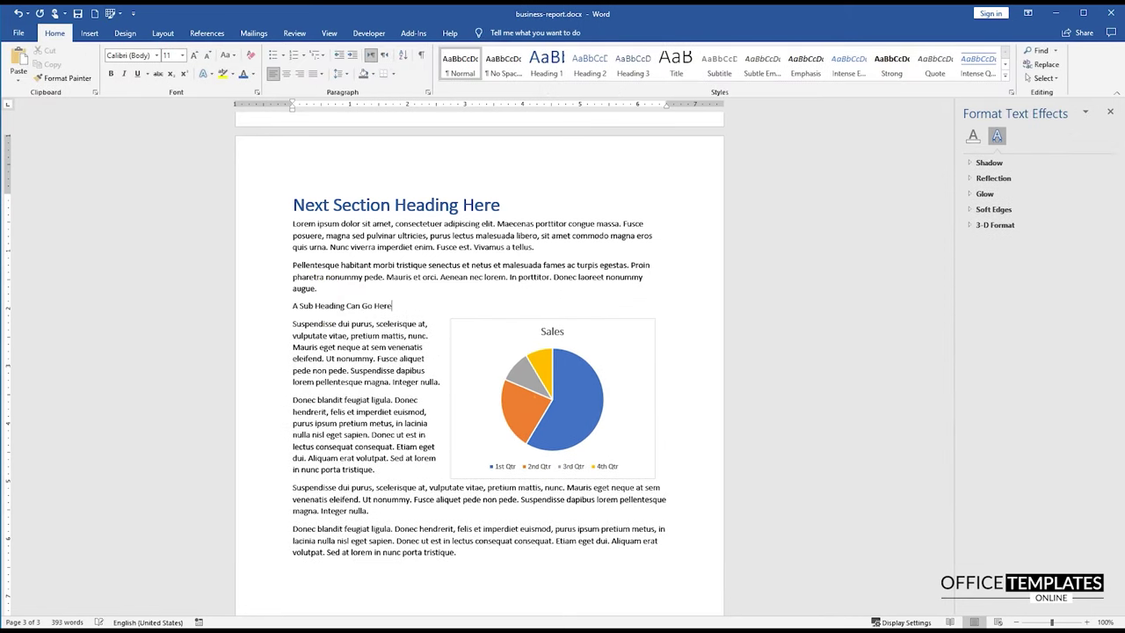
# Make 'A Sub Heading Can Go Here' a Heading 2 and set the Heading 2 style to bold
pyautogui.tripleClick(326, 304)
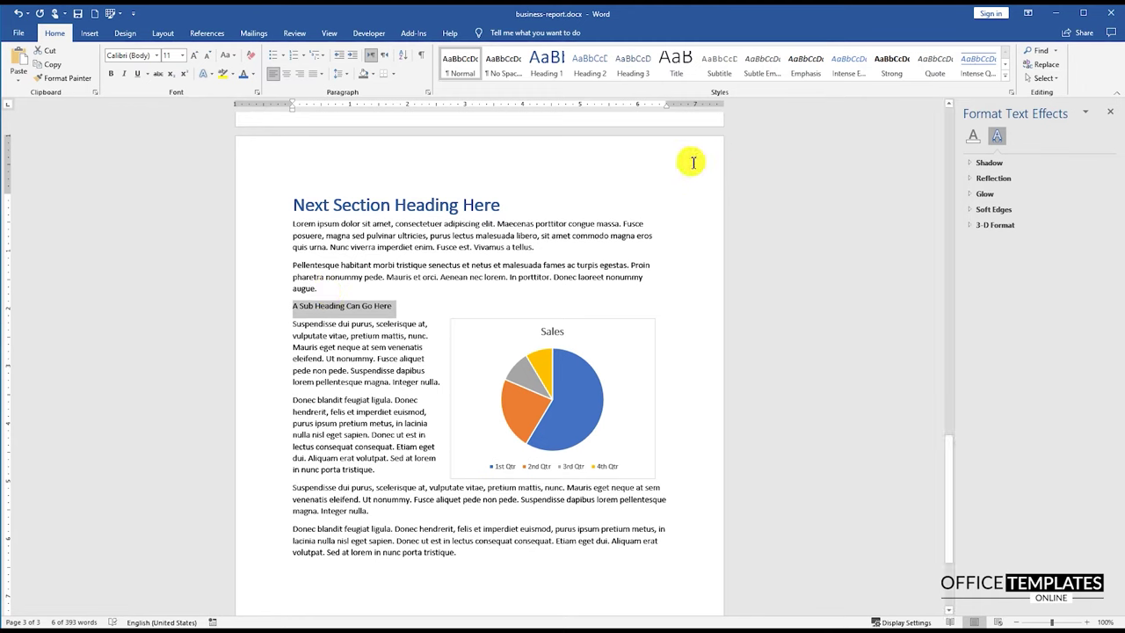
pyautogui.click(580, 72)
pyautogui.rightClick(591, 54)
pyautogui.click(610, 78)
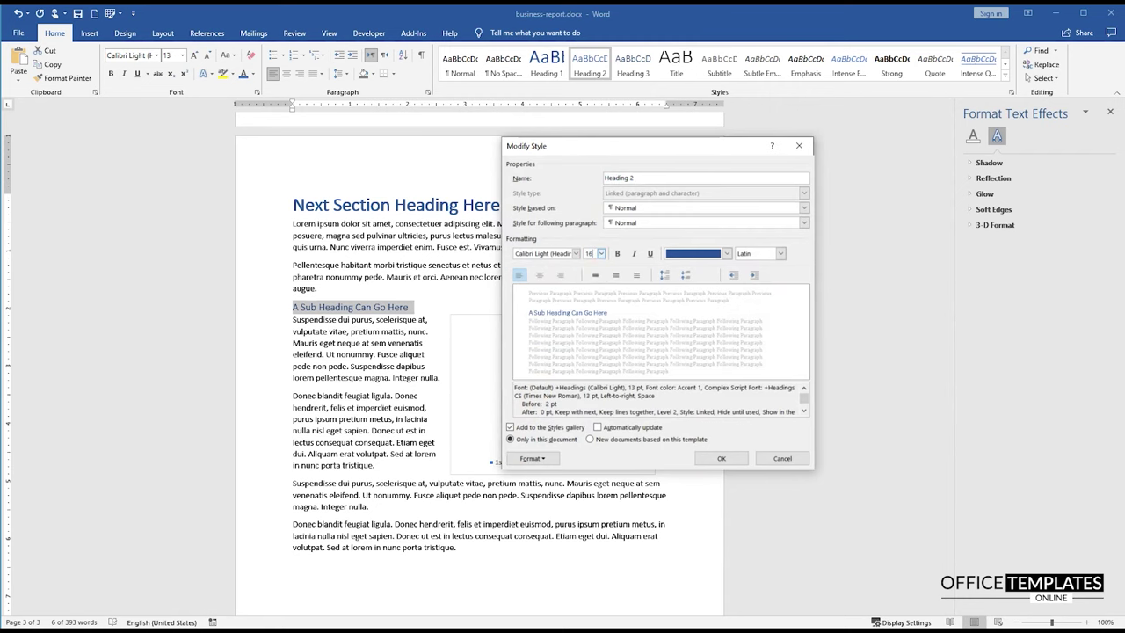
pyautogui.click(617, 253)
pyautogui.click(720, 458)
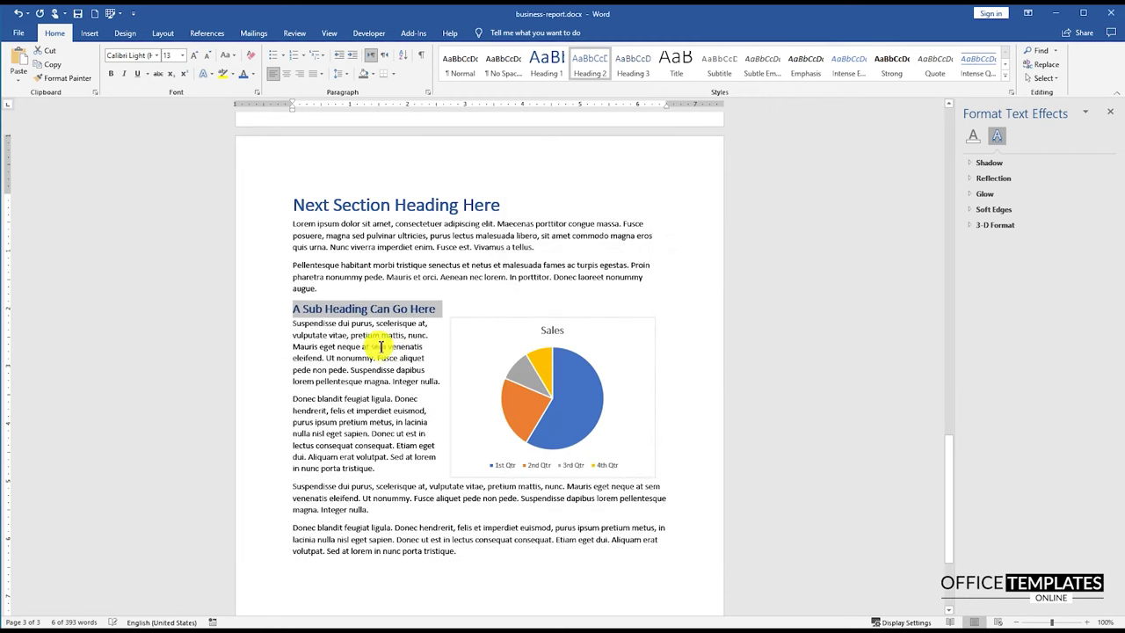
# Add blank lines after the wrapped text and type the 'Second Sub Heading Here' line
pyautogui.click(356, 373)
pyautogui.scroll(-2, 356, 372)
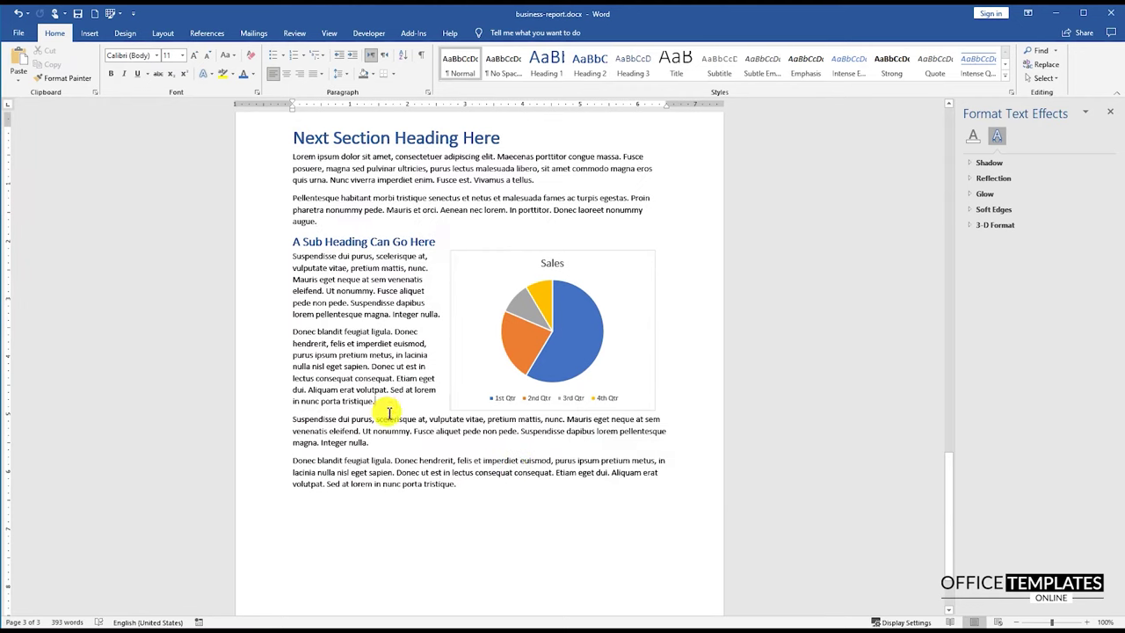
pyautogui.press('Return')
pyautogui.press('Return')
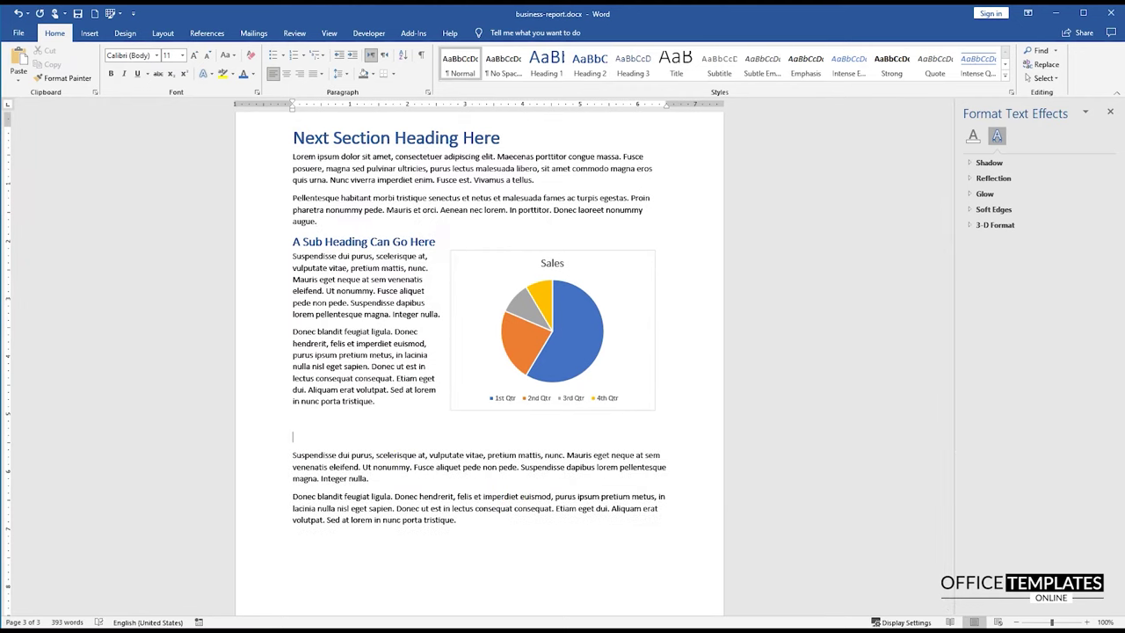
pyautogui.click(297, 241)
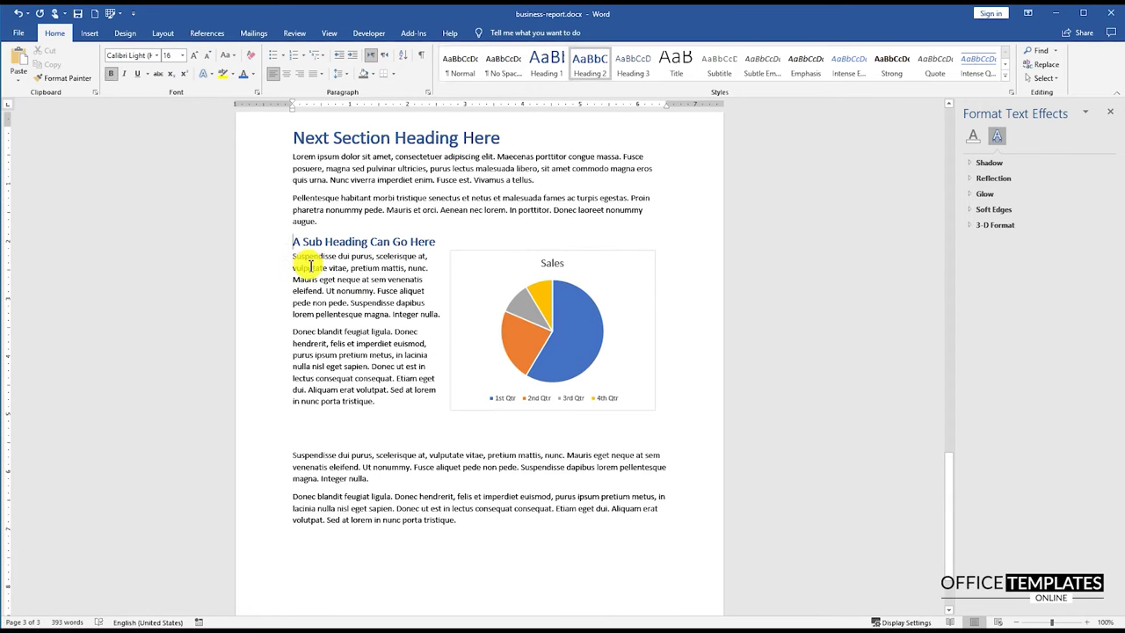
pyautogui.press('Return')
pyautogui.write('S')
# Apply Heading 2 to 'Second Sub Heading Here'
pyautogui.tripleClick(305, 457)
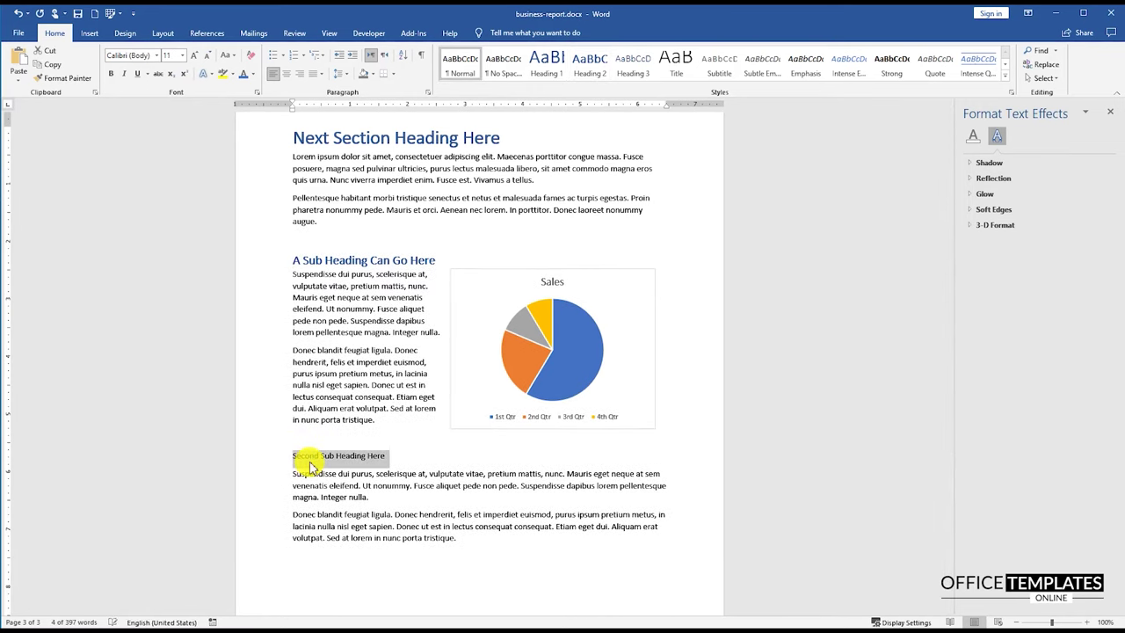
pyautogui.click(590, 62)
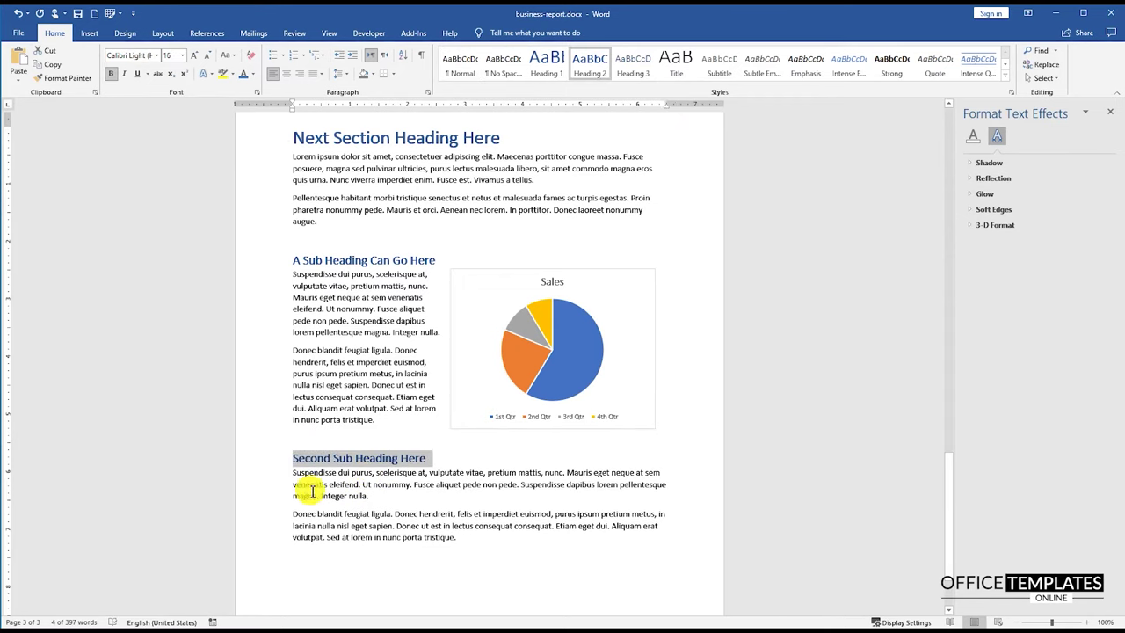
pyautogui.click(293, 474)
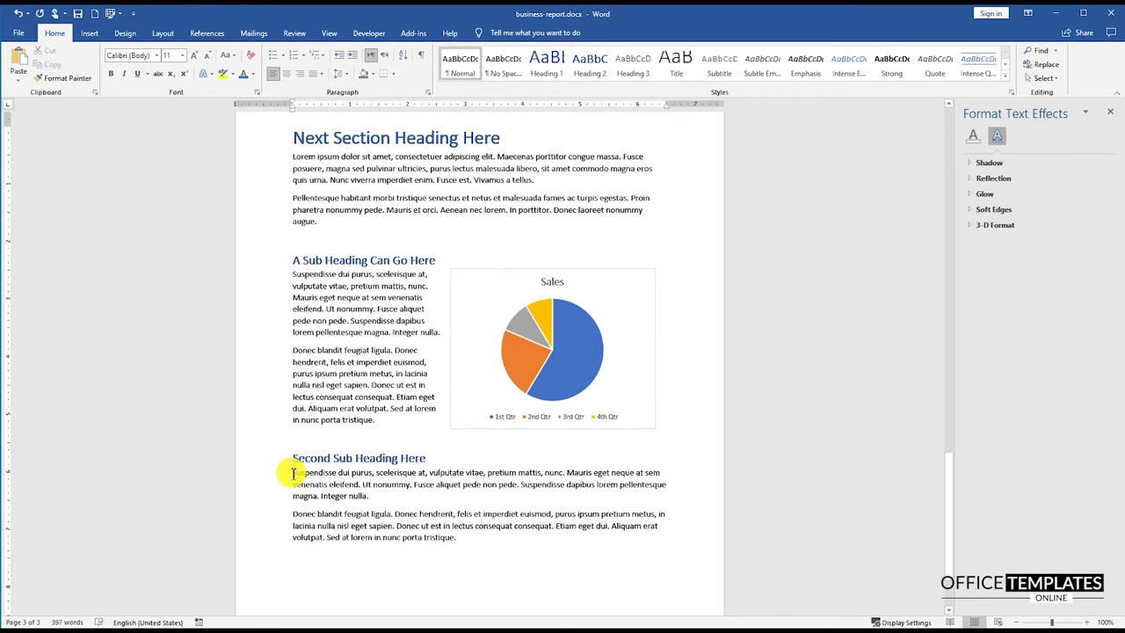
# Insert a clustered column chart and close its data sheet
pyautogui.click(92, 33)
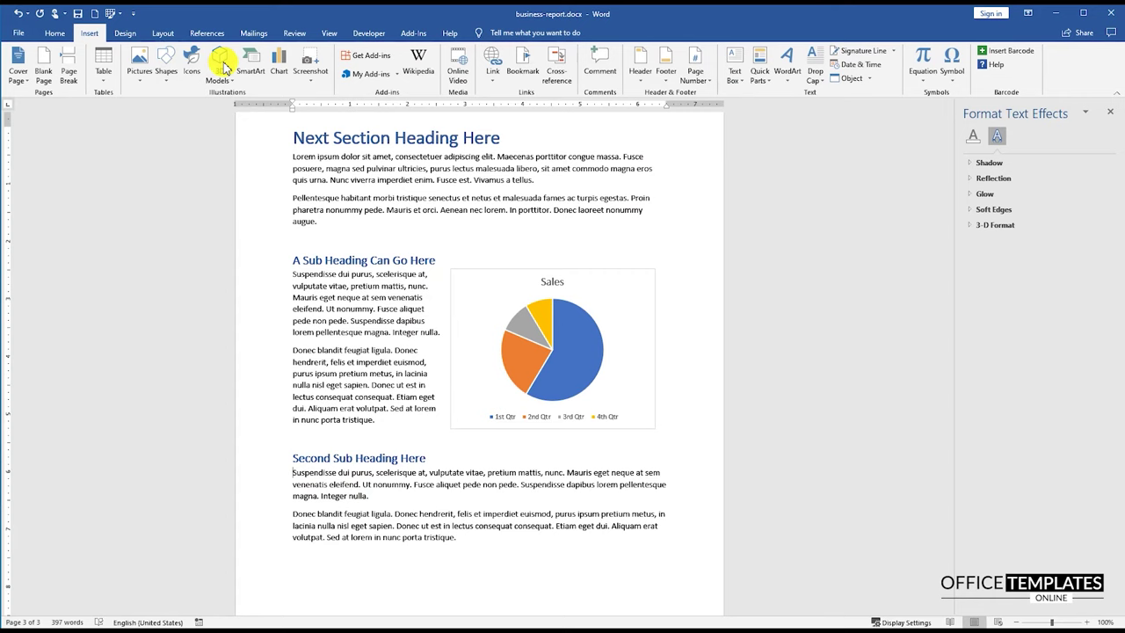
pyautogui.click(284, 67)
pyautogui.moveTo(524, 302)
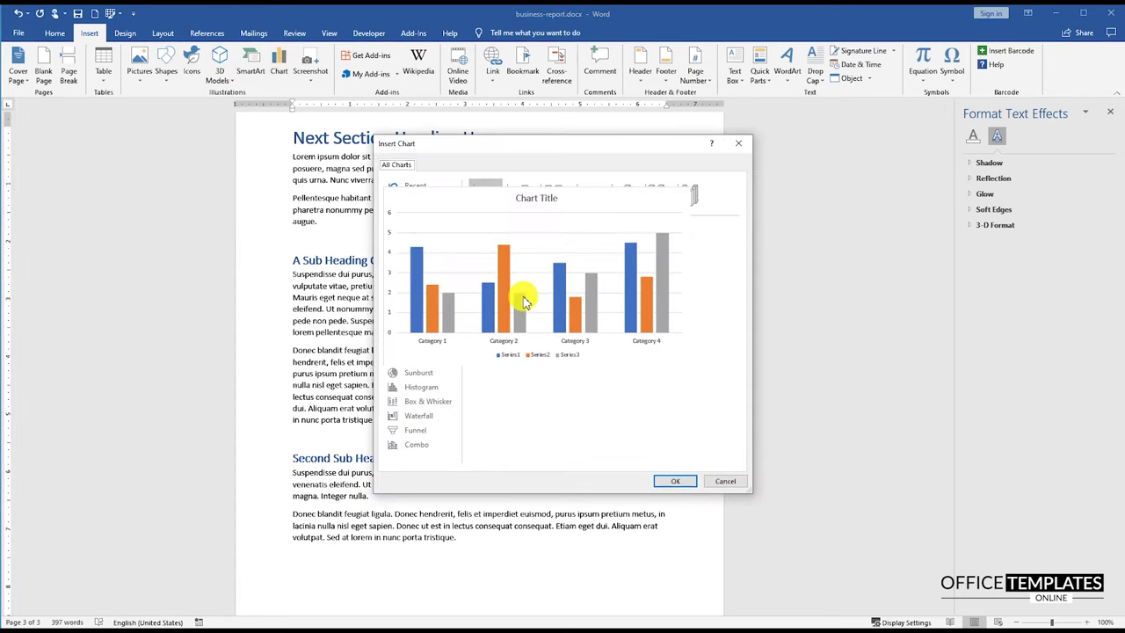
pyautogui.click(675, 483)
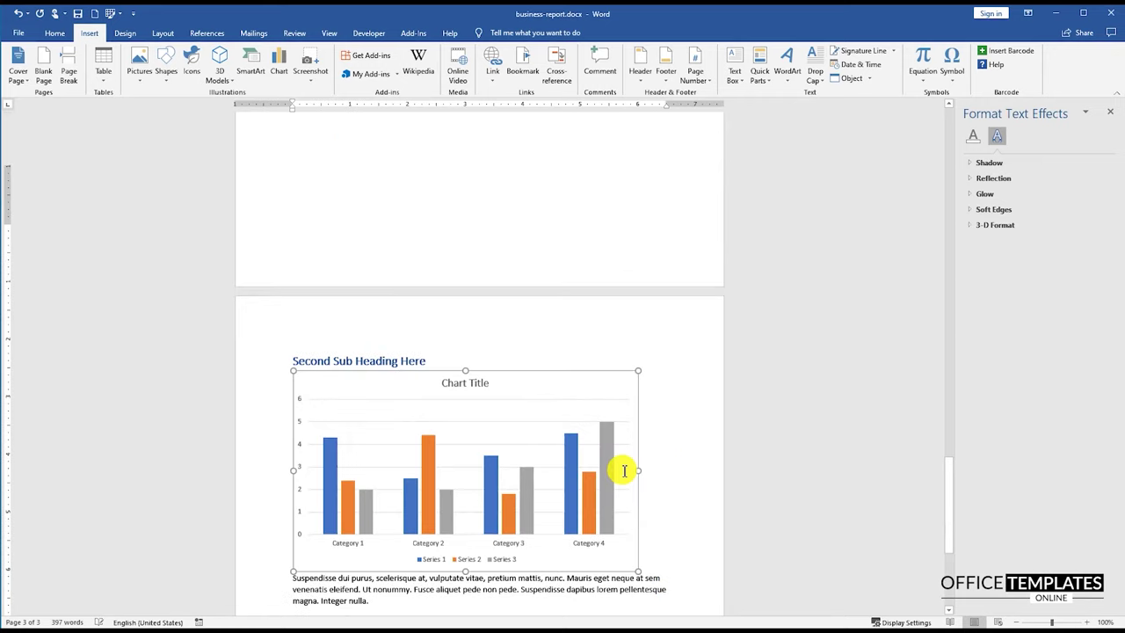
pyautogui.click(658, 459)
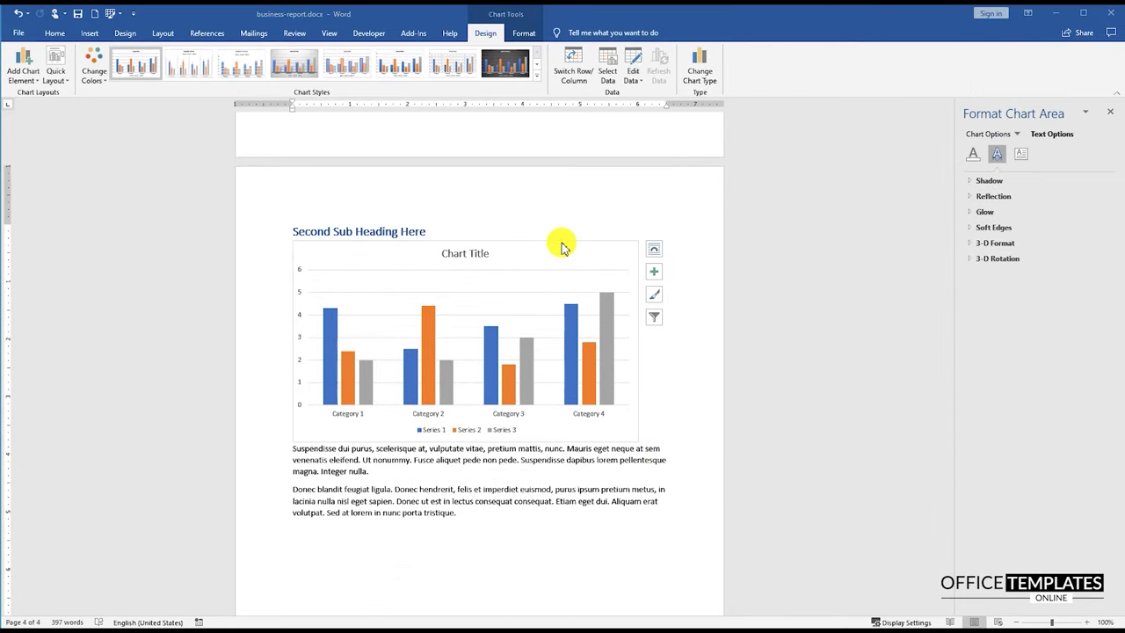
# Give the column chart Square wrapping, shrink it, and place it under 'Second Sub Heading Here'
pyautogui.click(654, 249)
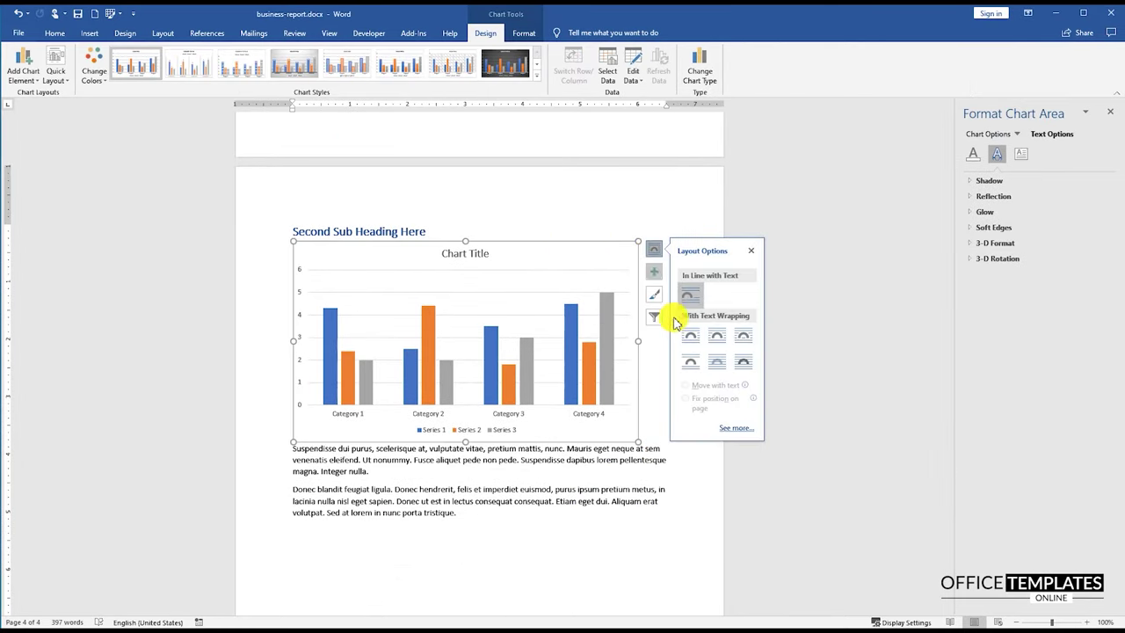
pyautogui.click(690, 336)
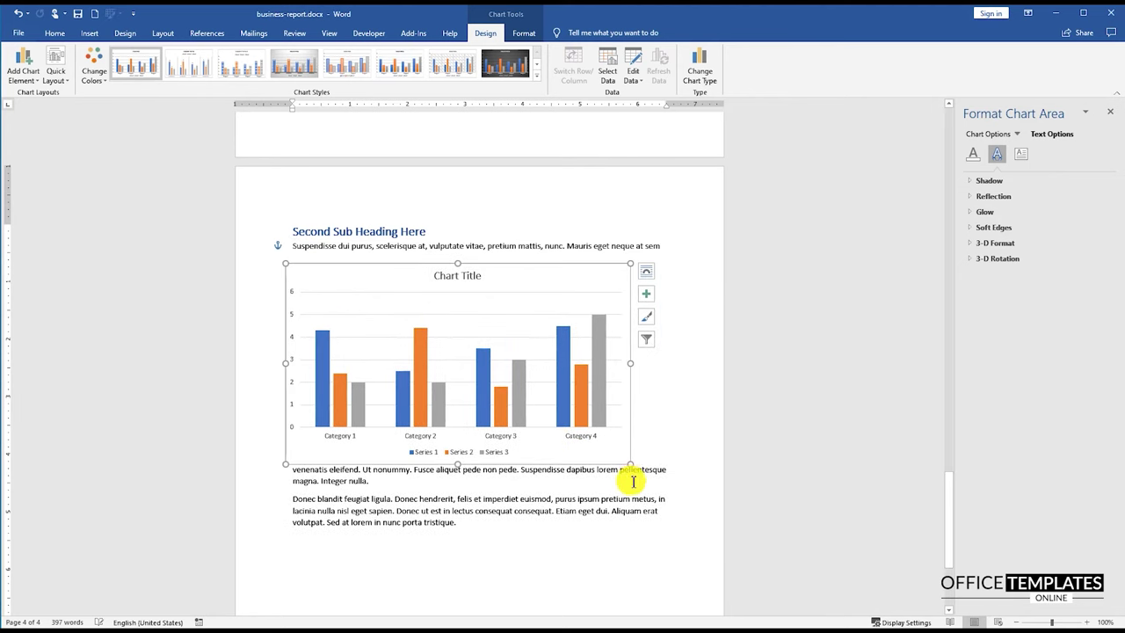
pyautogui.moveTo(630, 464); pyautogui.dragTo(479, 364)
pyautogui.scroll(4, 440, 290)
pyautogui.moveTo(455, 117)
pyautogui.mouseDown()
pyautogui.moveTo(426, 420)
pyautogui.moveTo(462, 420)
pyautogui.mouseUp()
pyautogui.moveTo(478, 475); pyautogui.dragTo(442, 474)
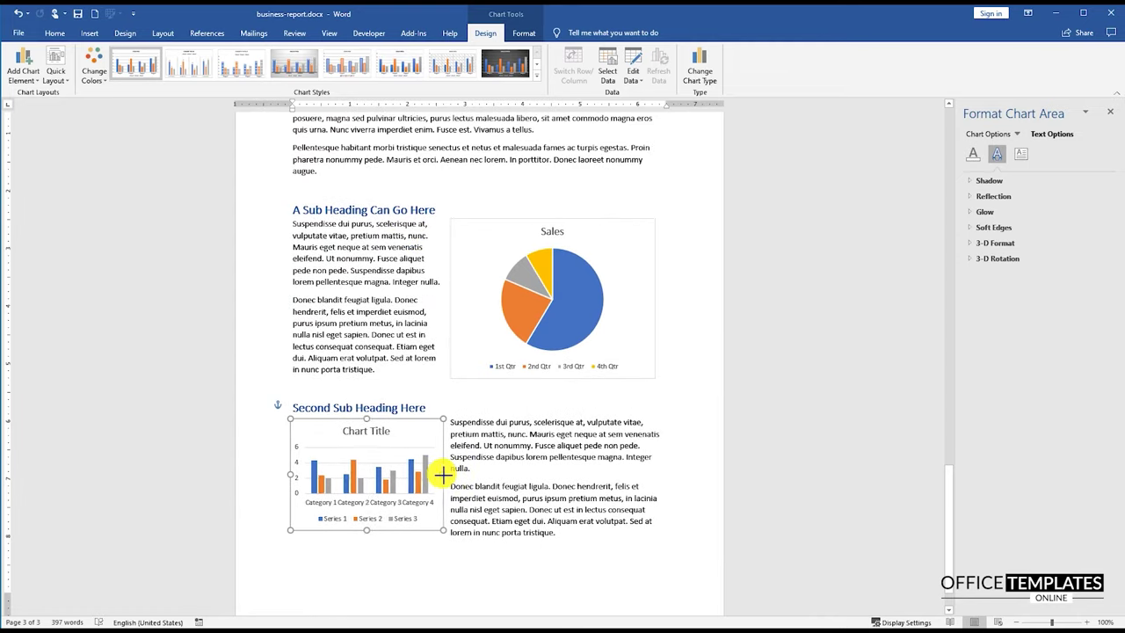
pyautogui.moveTo(365, 523); pyautogui.dragTo(369, 570)
pyautogui.moveTo(563, 524); pyautogui.dragTo(527, 503)
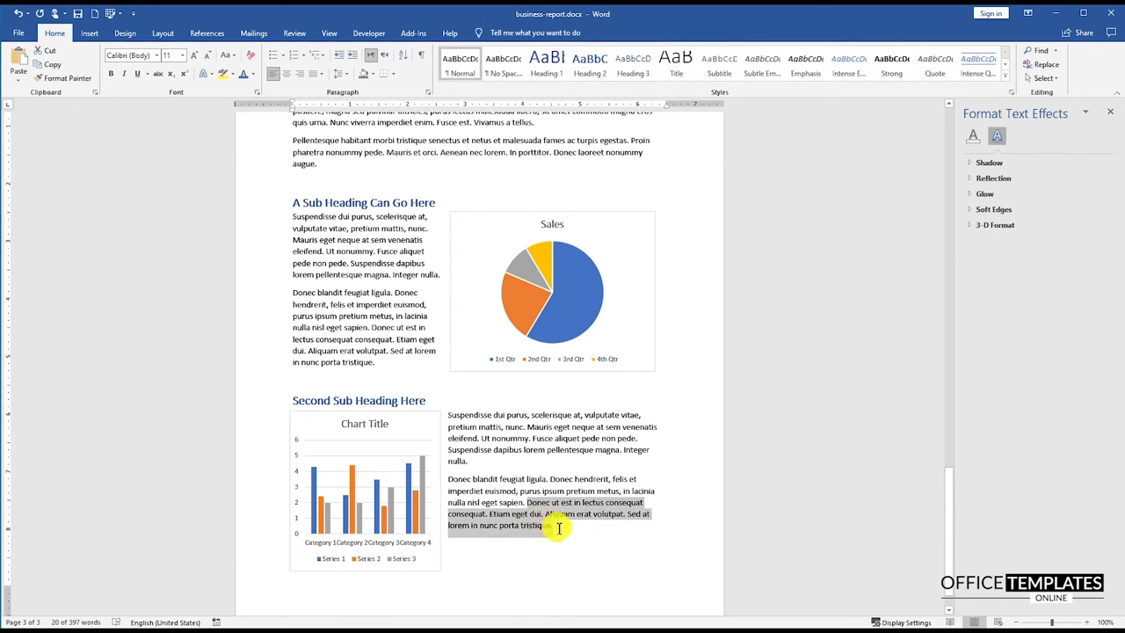
# Paste the copied sentences, start page 4, and add the heading with =lorem(3,9) paragraphs
pyautogui.write('Donec ut est in lectus consequat consequat. Etiam eget dui. Aliquam erat volutpat. Sed at lorem in nunc porta tristique.')
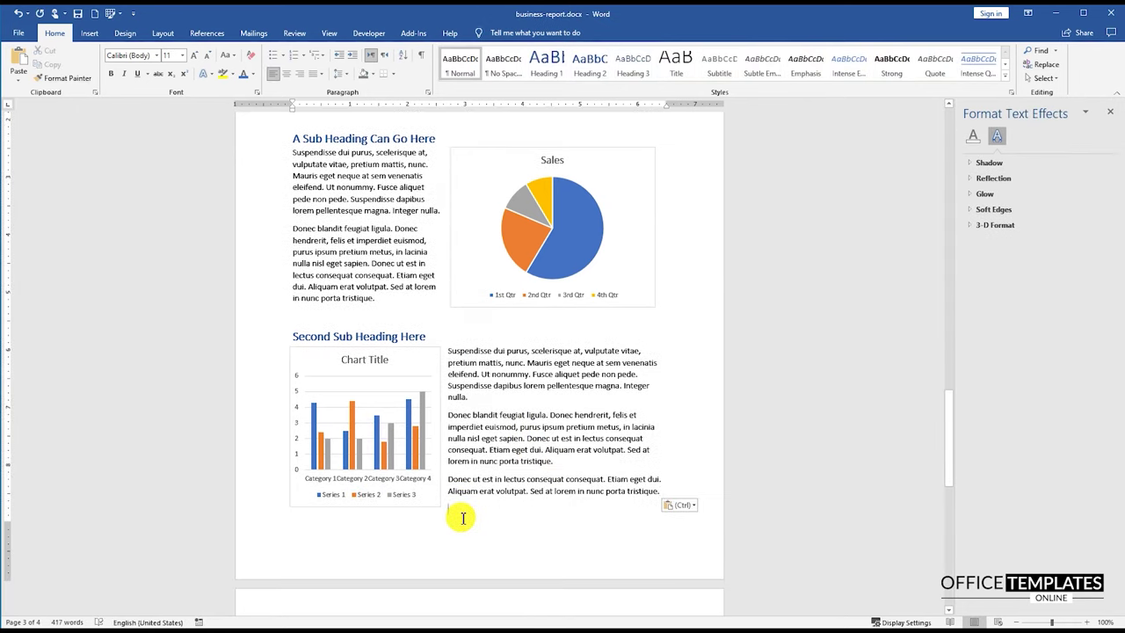
pyautogui.hotkey('ctrl', 'Return')
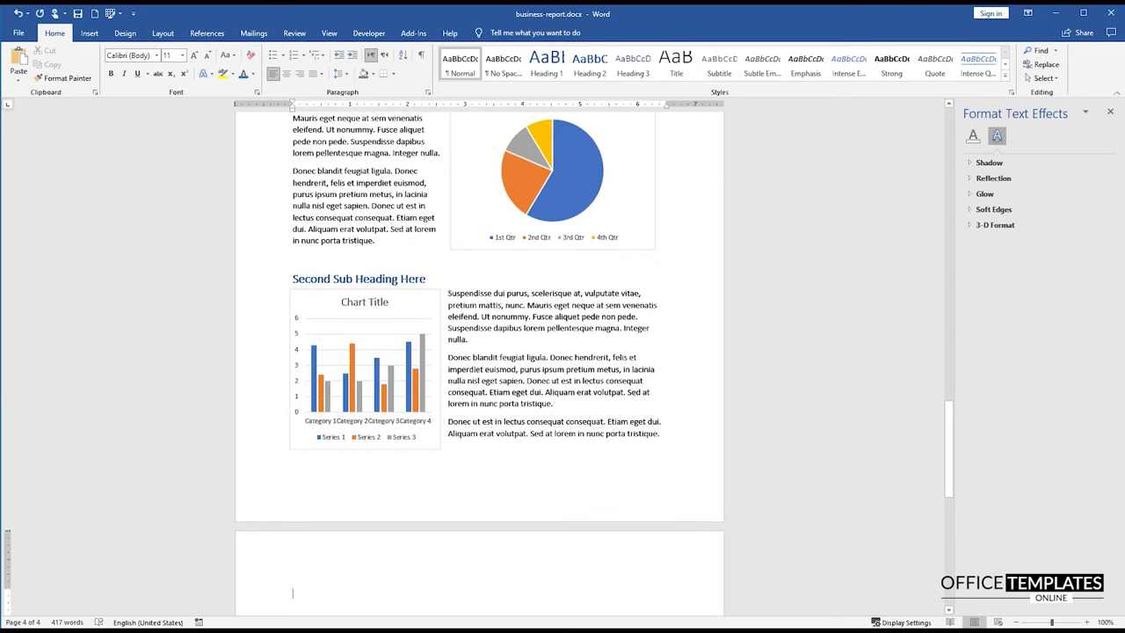
pyautogui.scroll(-5, 479, 351)
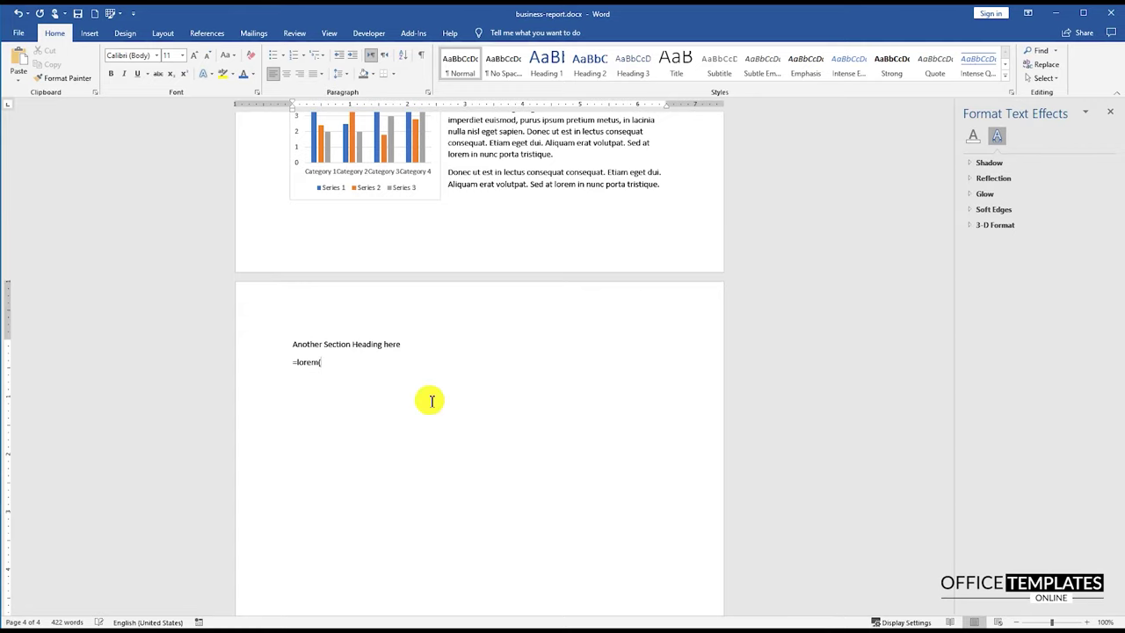
pyautogui.write('=lorem(3,9')
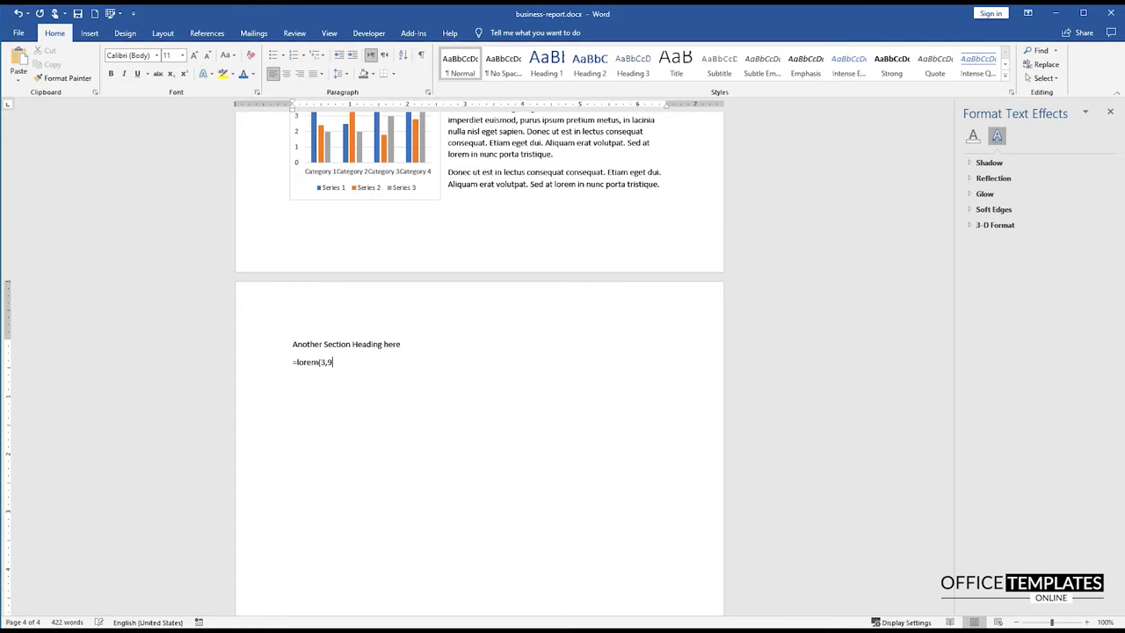
pyautogui.write(')')
pyautogui.press('Return')
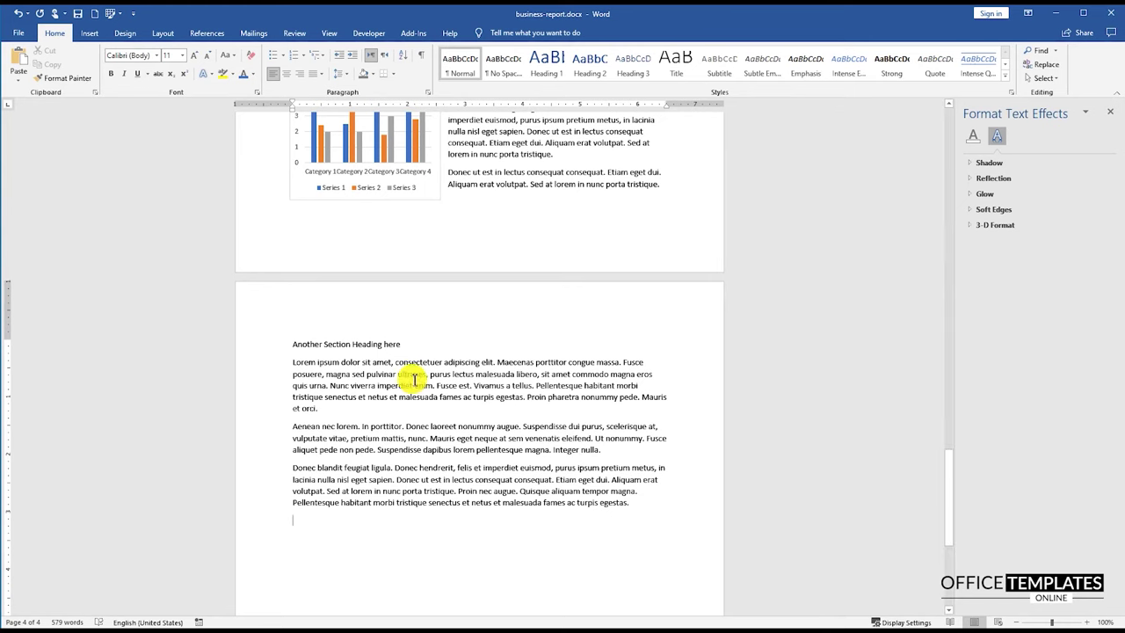
# Make 'Another Section Heading here' a Heading 1
pyautogui.click(546, 63)
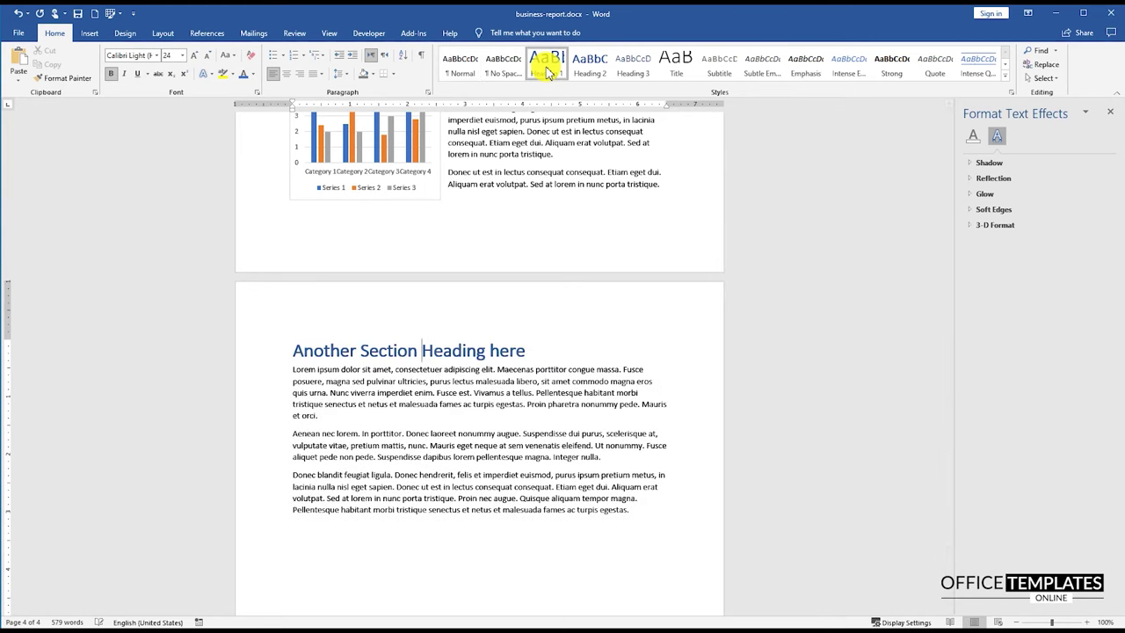
pyautogui.scroll(-1, 422, 413)
pyautogui.click(449, 454)
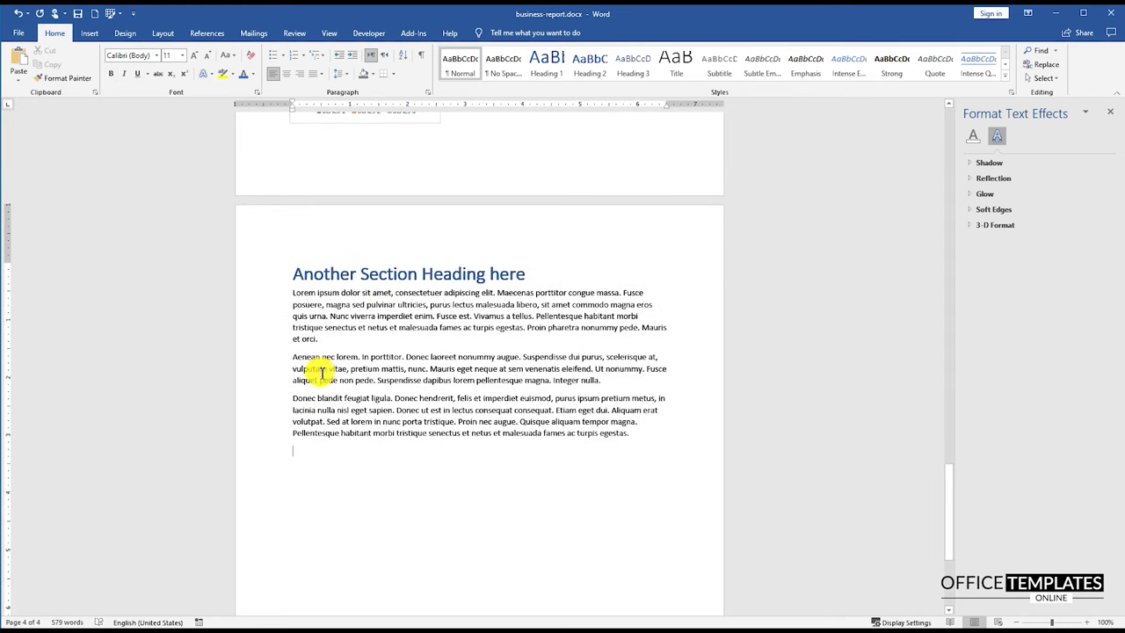
pyautogui.click(295, 355)
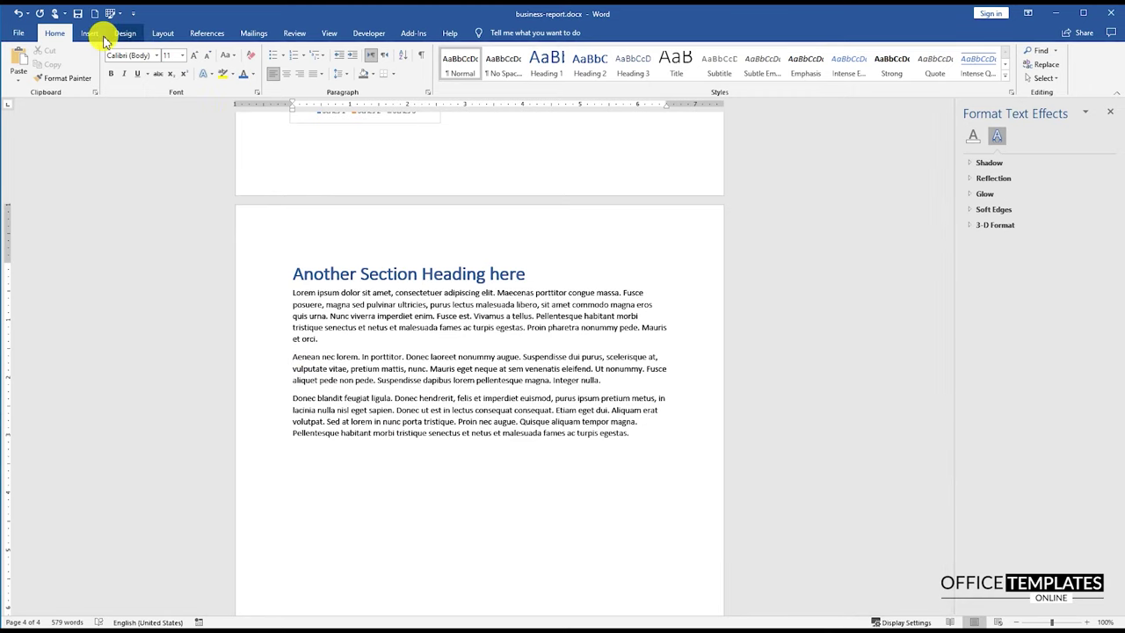
# Insert a Line with Markers chart on page 4 and close its data sheet
pyautogui.click(90, 33)
pyautogui.click(276, 75)
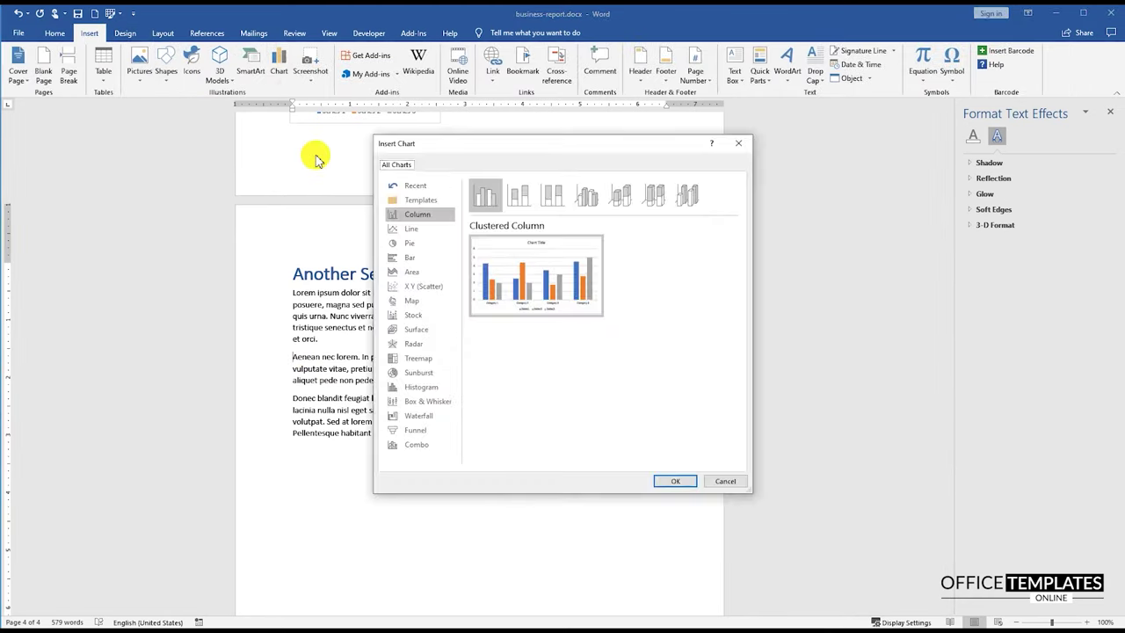
pyautogui.click(411, 229)
pyautogui.click(585, 194)
pyautogui.moveTo(573, 284)
pyautogui.click(669, 481)
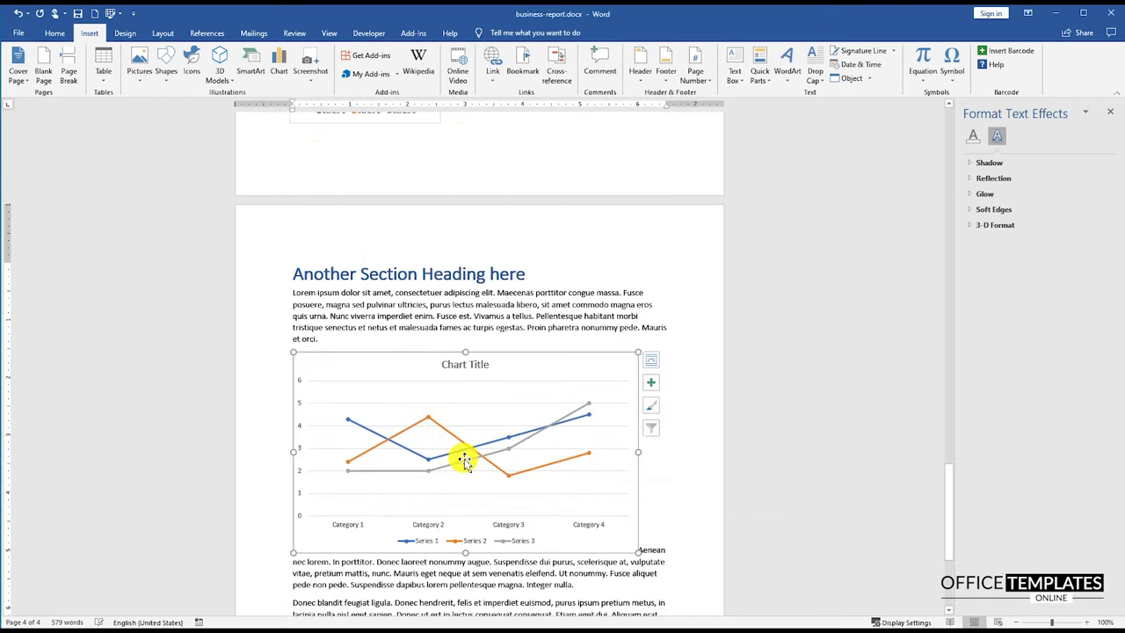
pyautogui.click(652, 196)
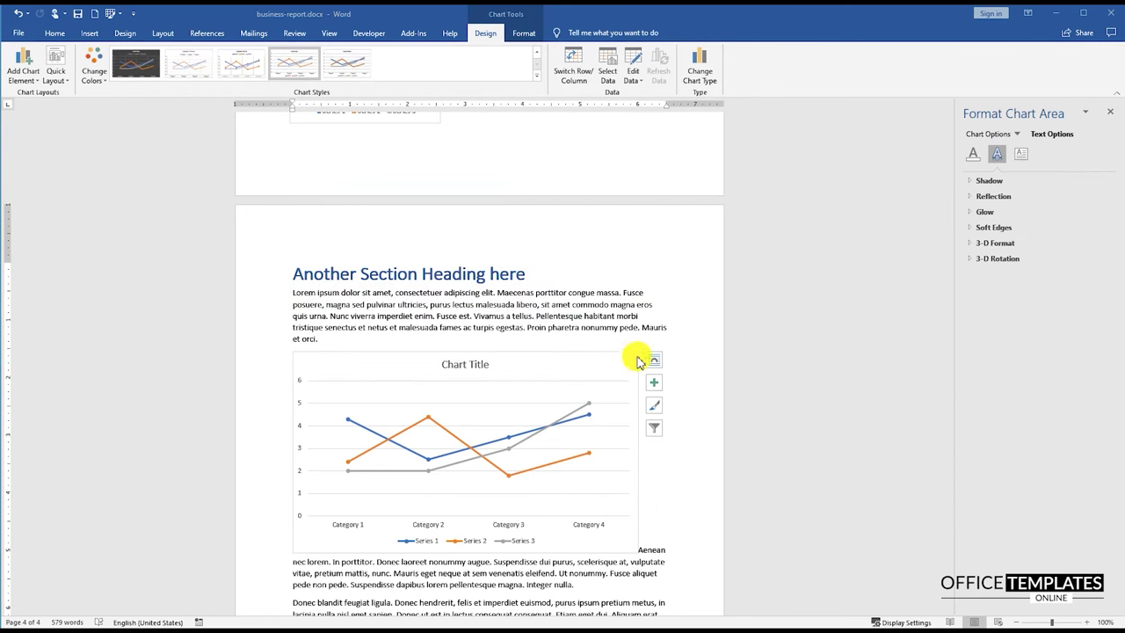
# Shrink the line chart, set Square wrapping, and place it right of the last two paragraphs
pyautogui.scroll(-1, 606, 404)
pyautogui.scroll(-1, 602, 394)
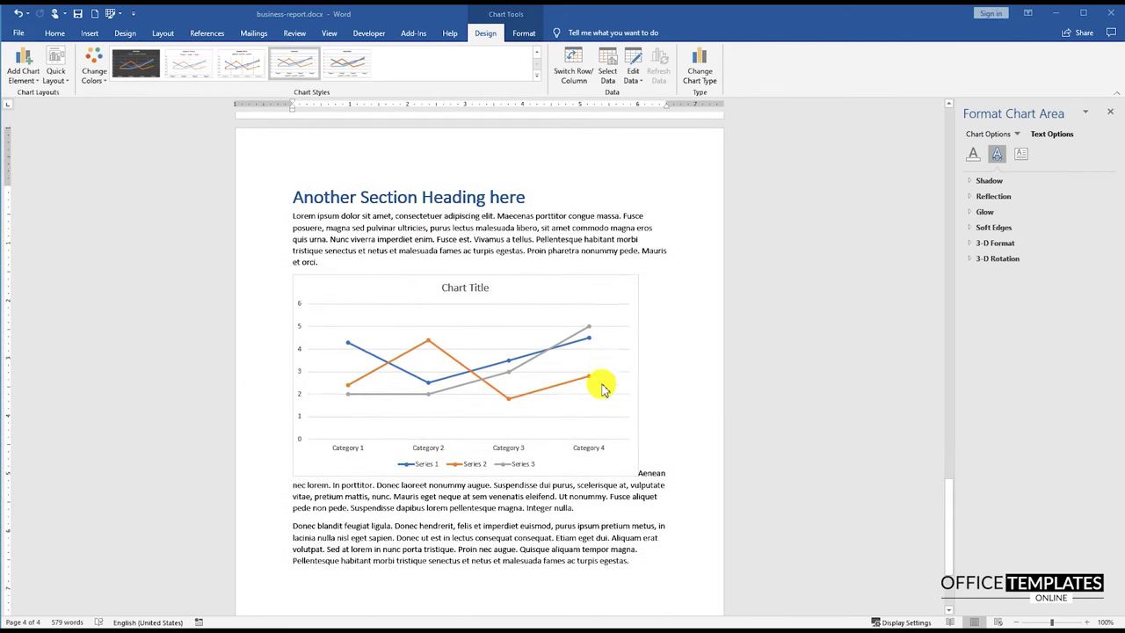
pyautogui.click(619, 407)
pyautogui.moveTo(638, 475); pyautogui.dragTo(436, 357)
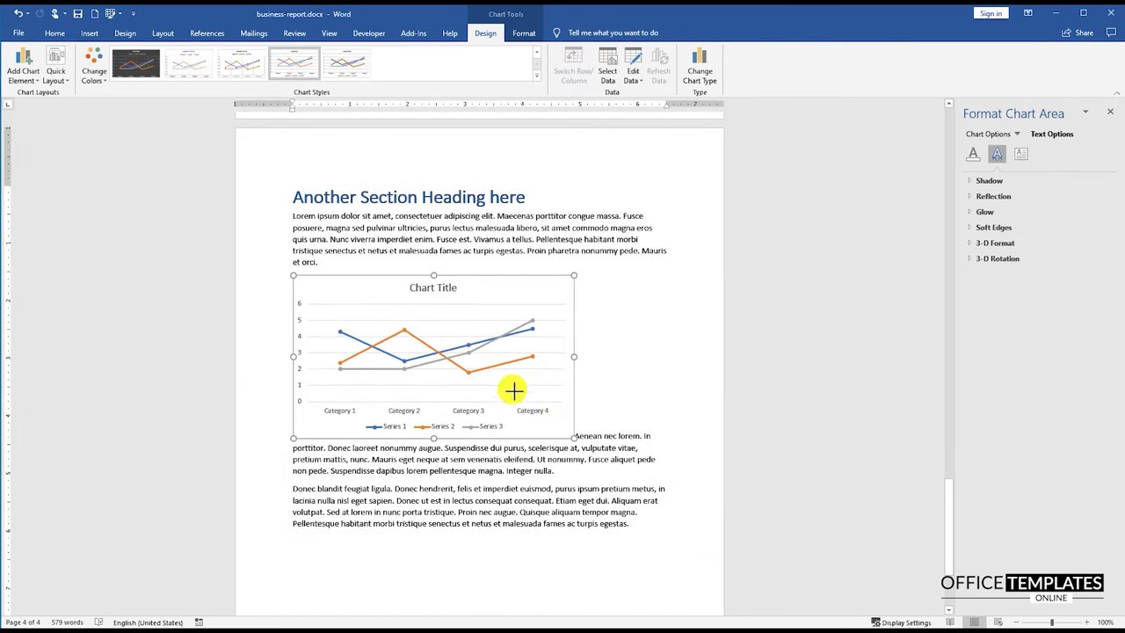
pyautogui.click(451, 282)
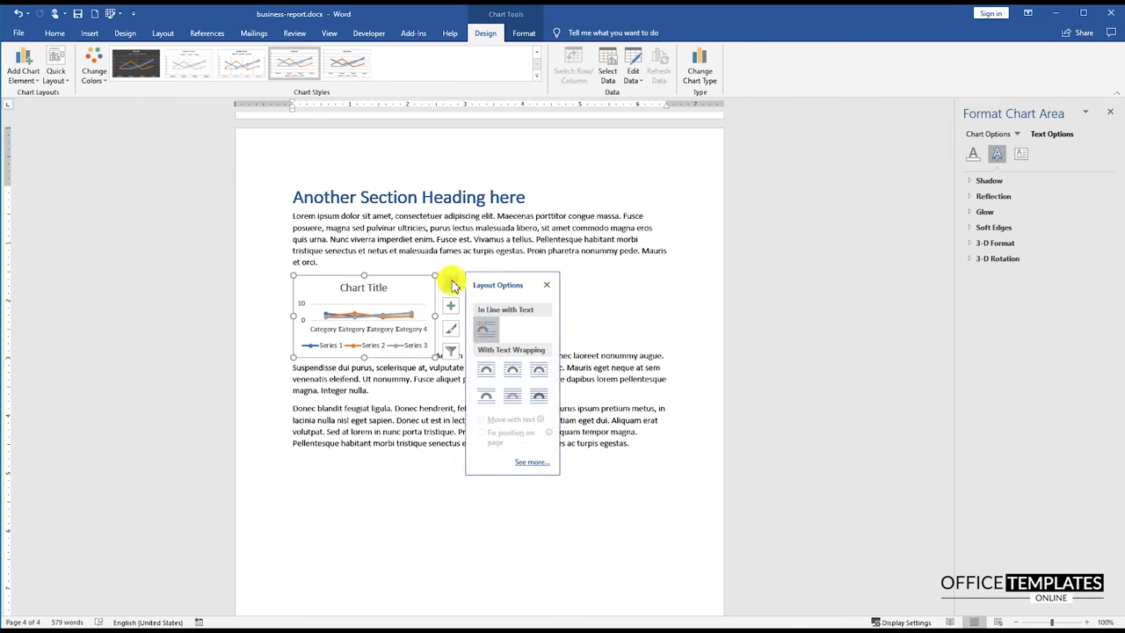
pyautogui.click(489, 369)
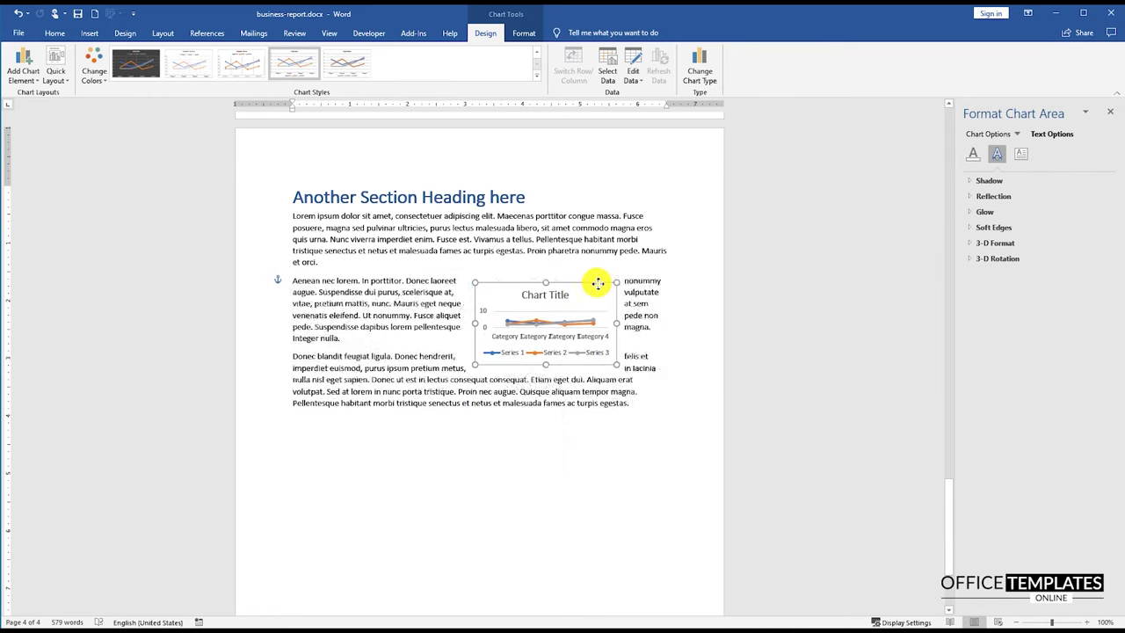
pyautogui.moveTo(403, 278); pyautogui.dragTo(639, 281)
pyautogui.moveTo(527, 364); pyautogui.dragTo(473, 406)
pyautogui.moveTo(580, 404); pyautogui.dragTo(582, 434)
pyautogui.click(420, 474)
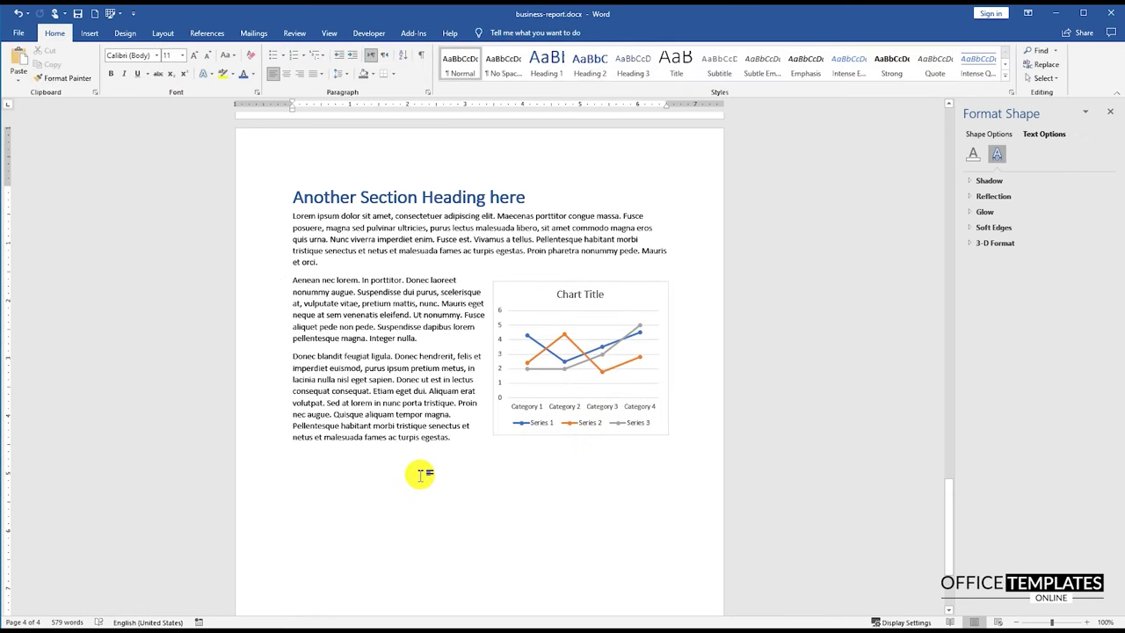
# Below page 4's chart, add a blue 'Sub Heading Here' heading over a generated lorem ipsum paragraph
pyautogui.scroll(-2, 421, 474)
pyautogui.write('Sub H')
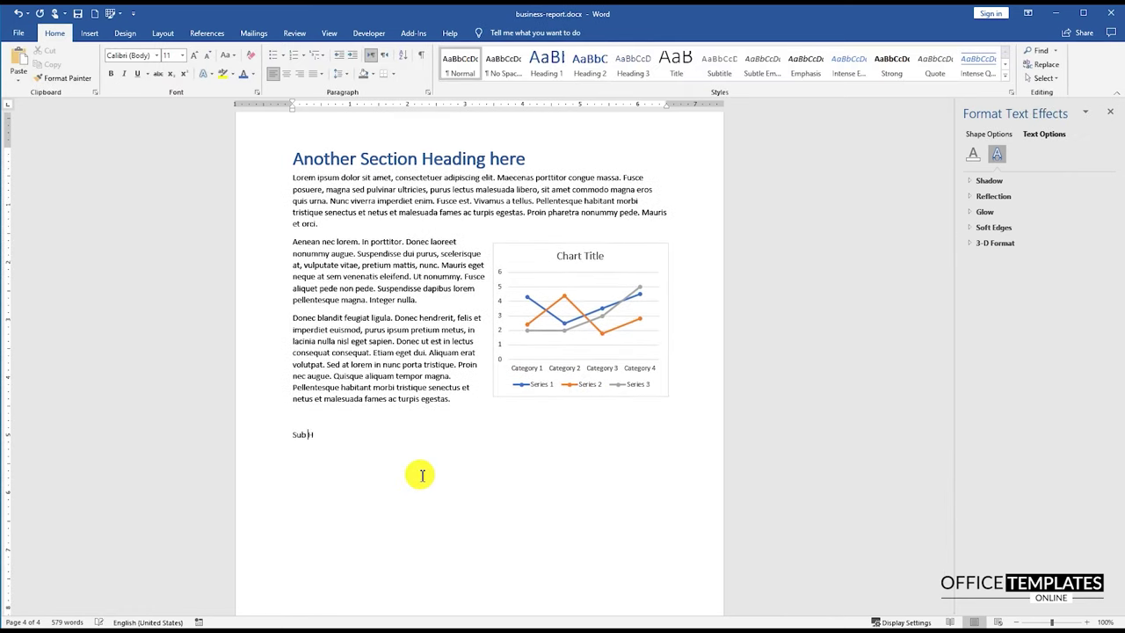
pyautogui.write('eading Here')
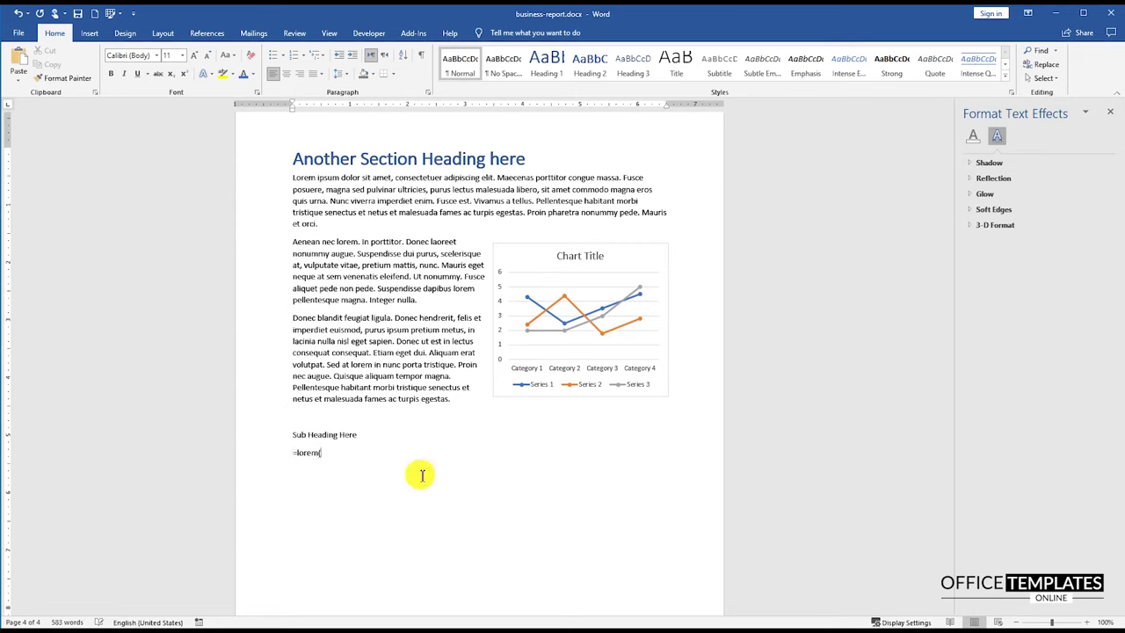
pyautogui.write('=lorem(1,3)')
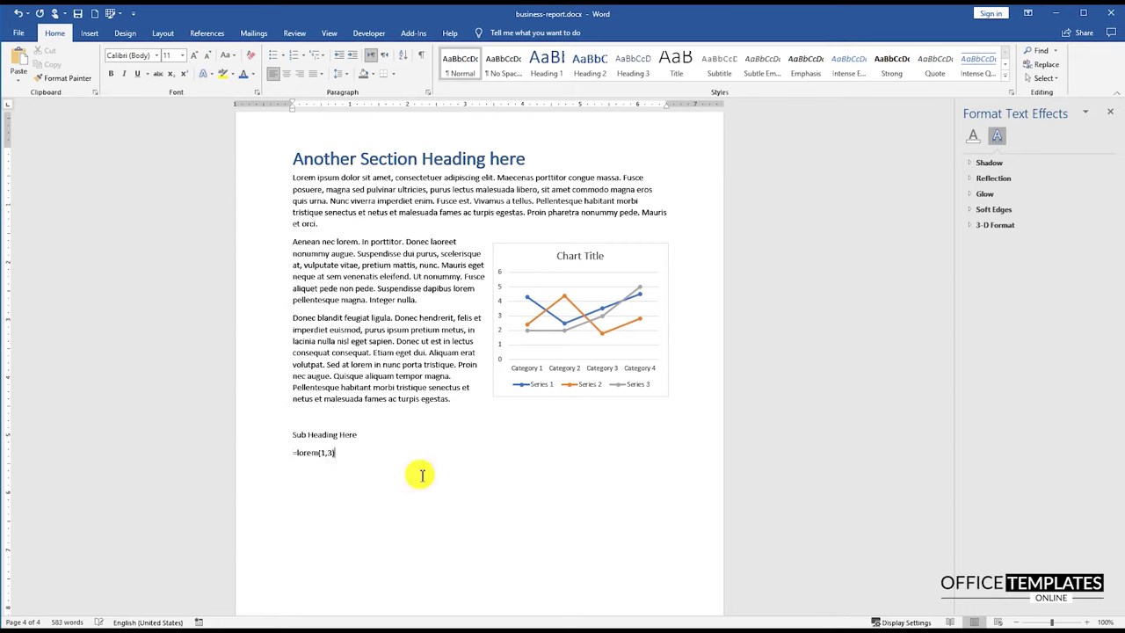
pyautogui.press('Return')
pyautogui.click(332, 434)
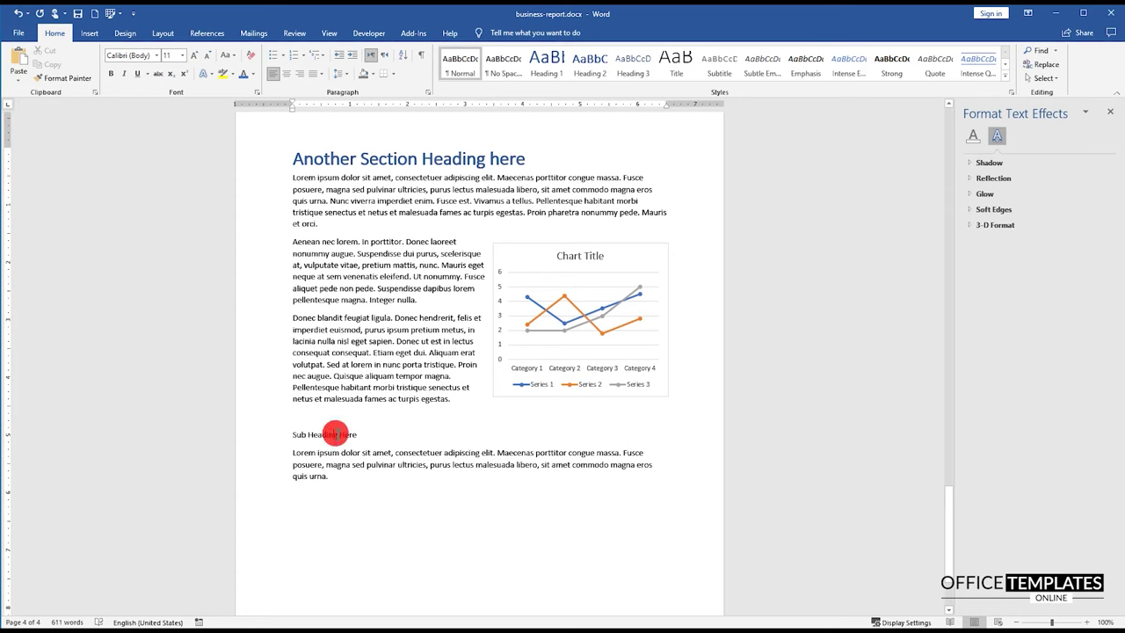
pyautogui.click(539, 81)
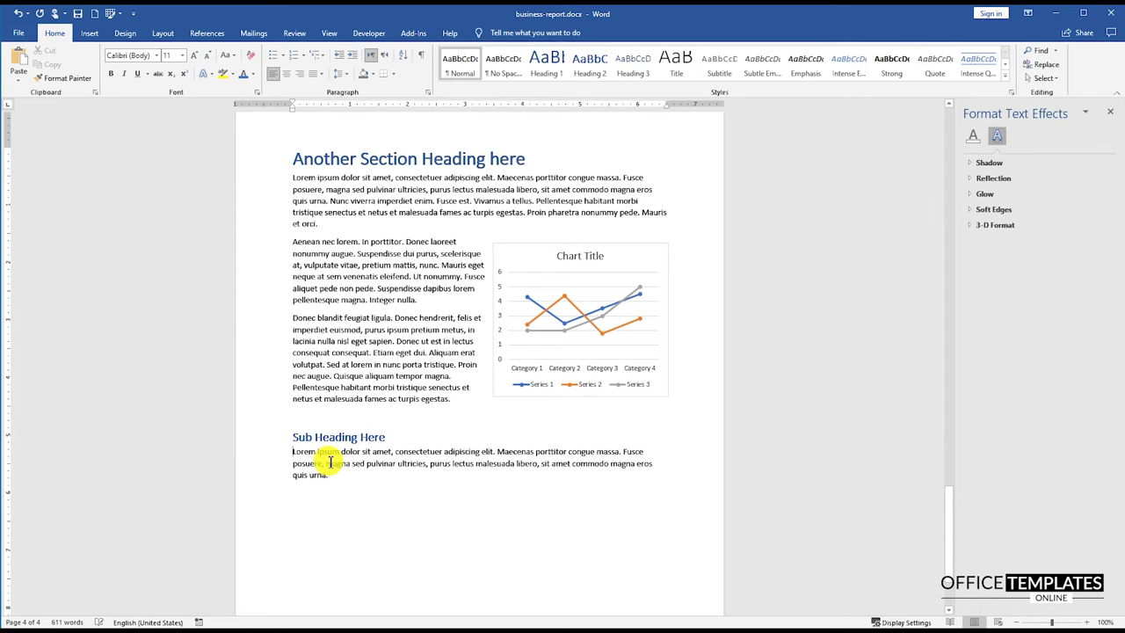
pyautogui.scroll(-1, 327, 439)
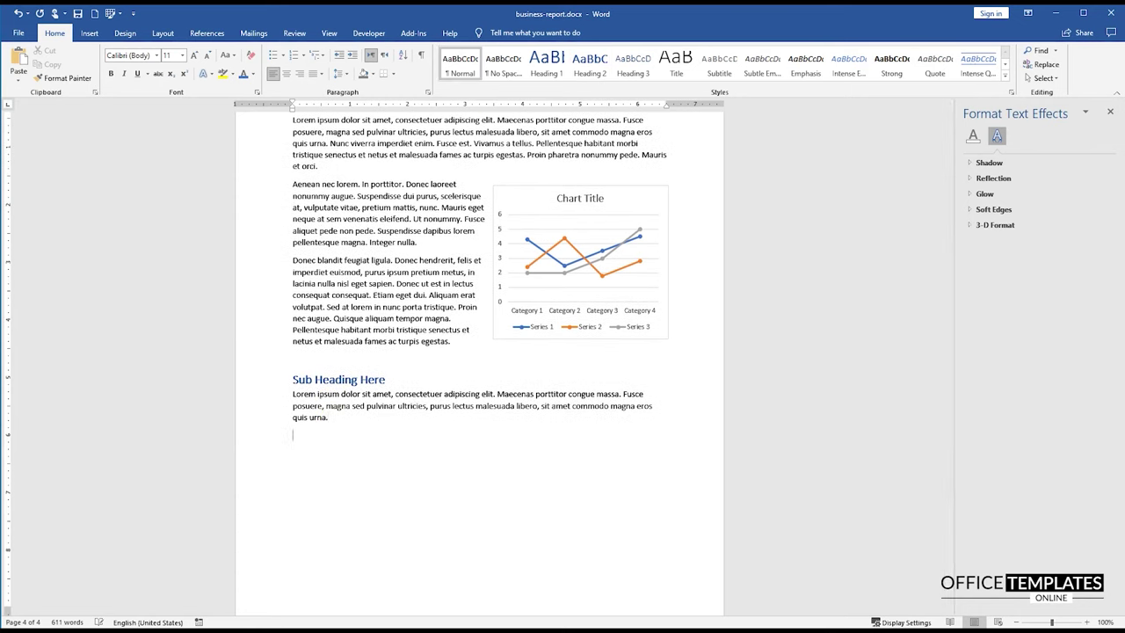
# Insert a seven-column table below the paragraph and stretch it toward the page bottom
pyautogui.click(92, 34)
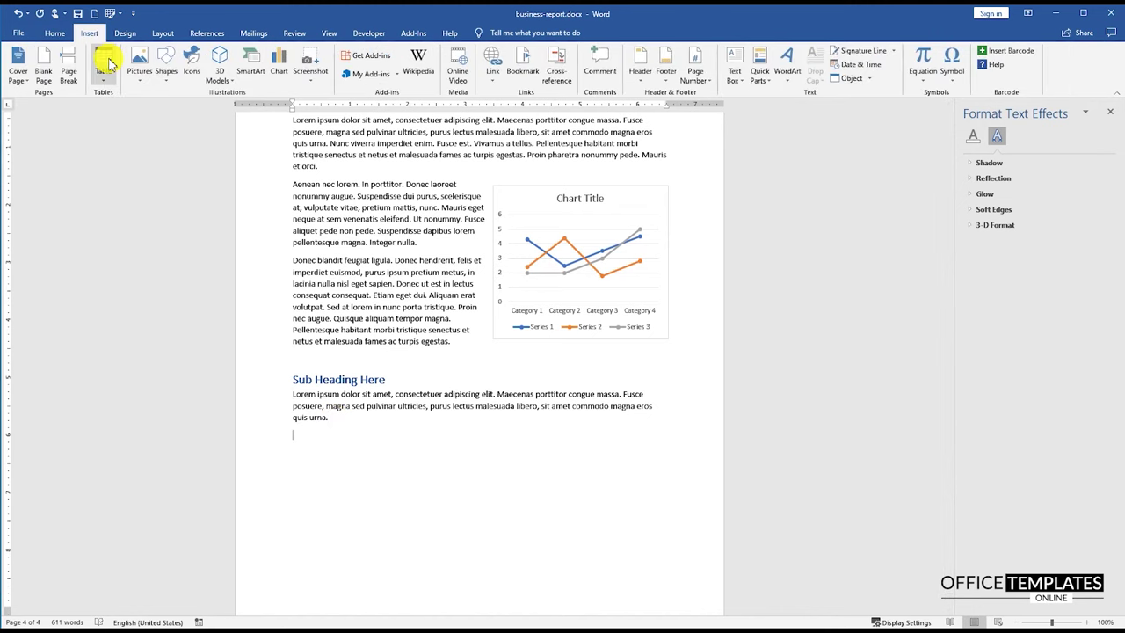
pyautogui.click(105, 60)
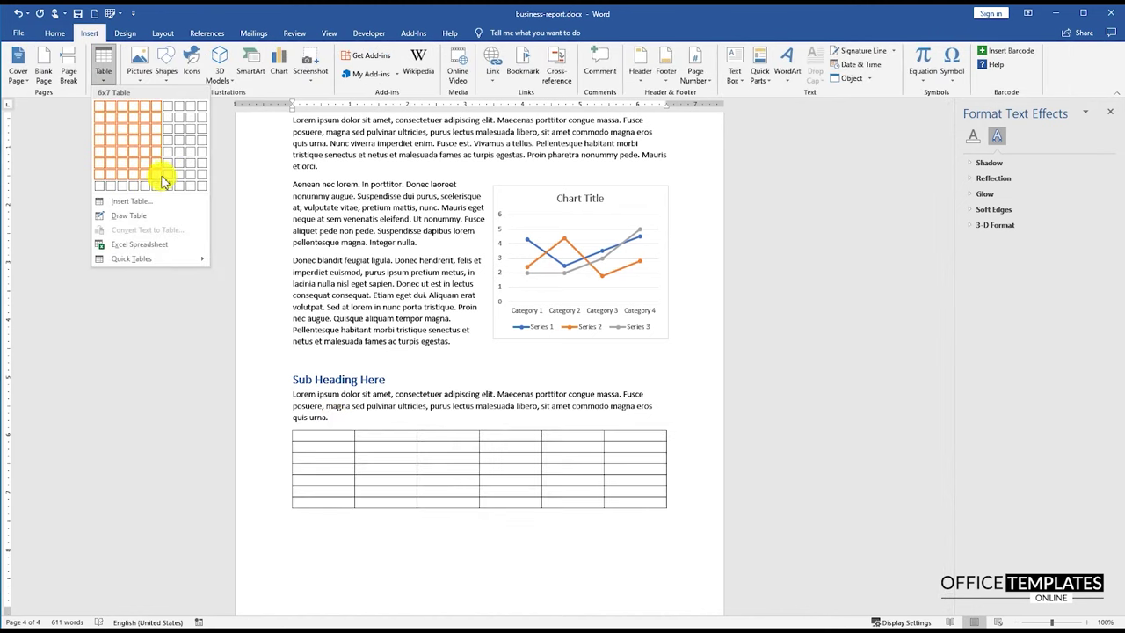
pyautogui.click(335, 431)
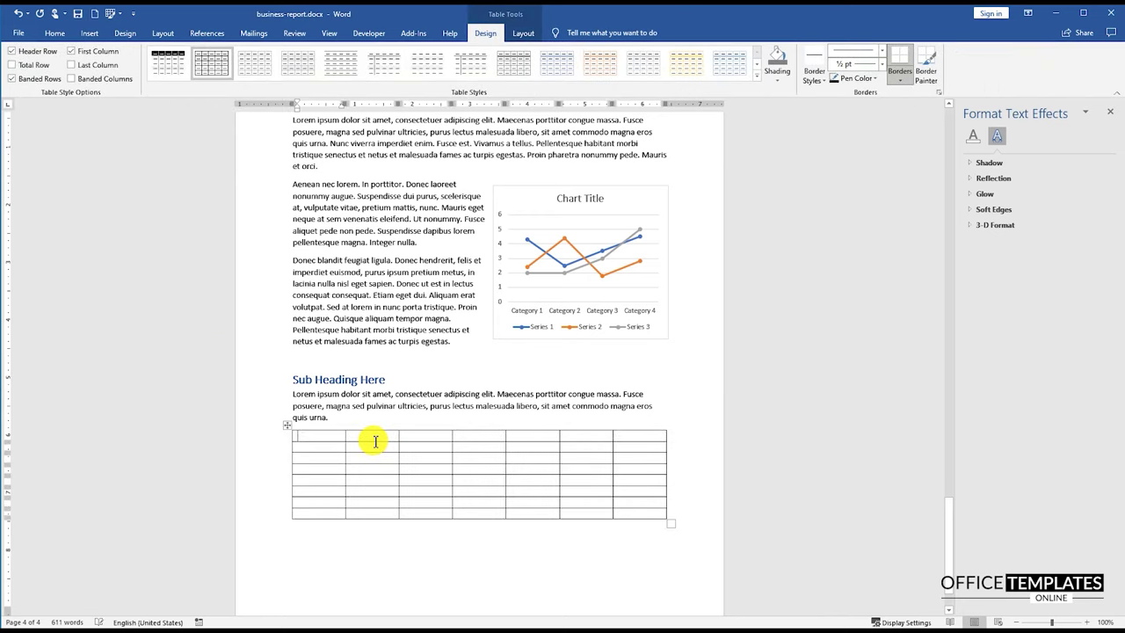
pyautogui.scroll(-1, 369, 439)
pyautogui.moveTo(362, 462); pyautogui.dragTo(365, 543)
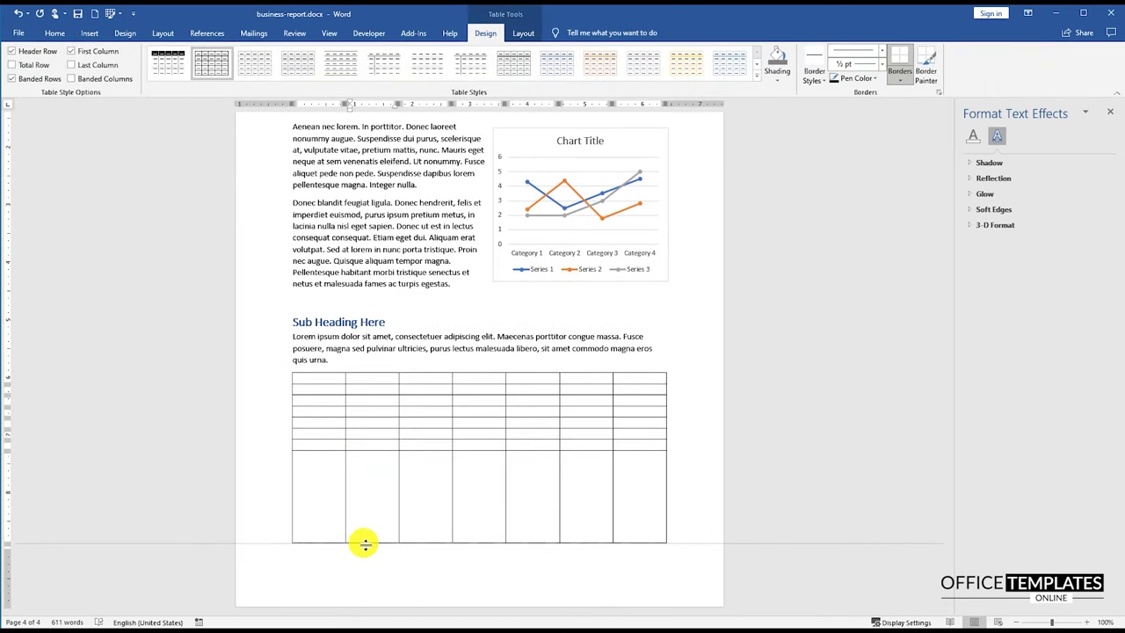
# Distribute the table's rows evenly at 0.36" high, then select the first row
pyautogui.moveTo(313, 373); pyautogui.dragTo(629, 481)
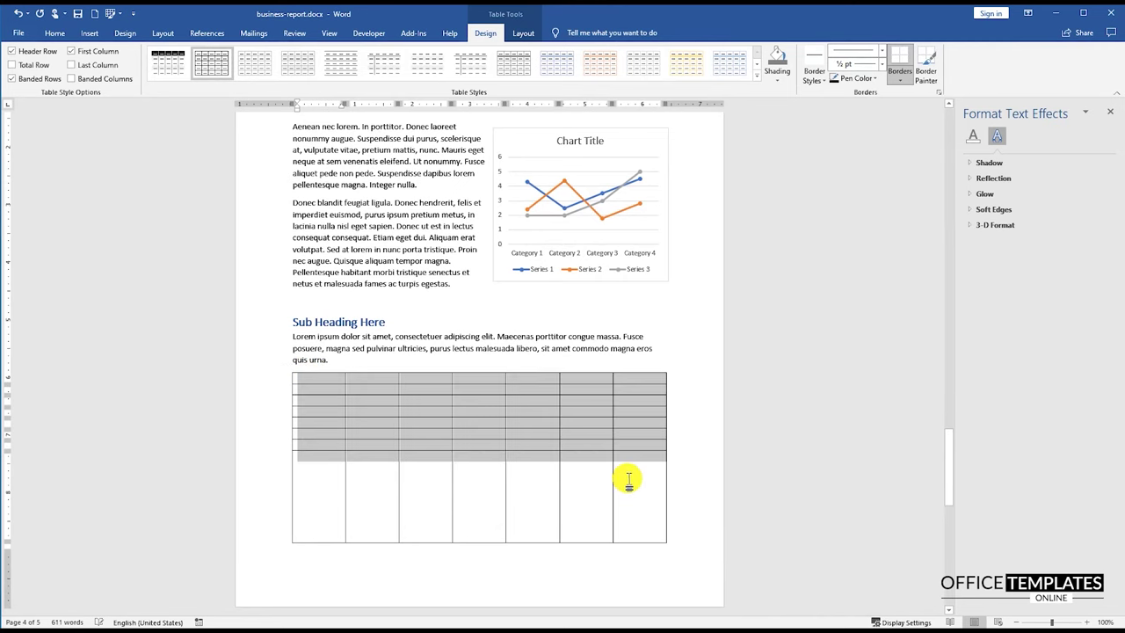
pyautogui.click(523, 32)
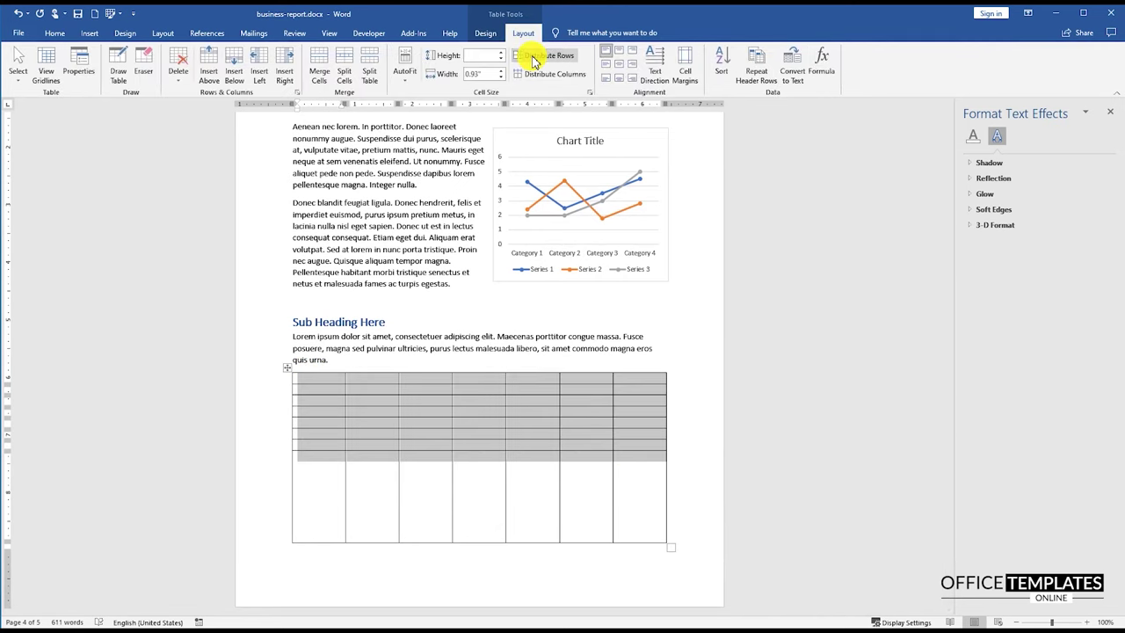
pyautogui.click(533, 58)
pyautogui.moveTo(332, 386); pyautogui.dragTo(625, 382)
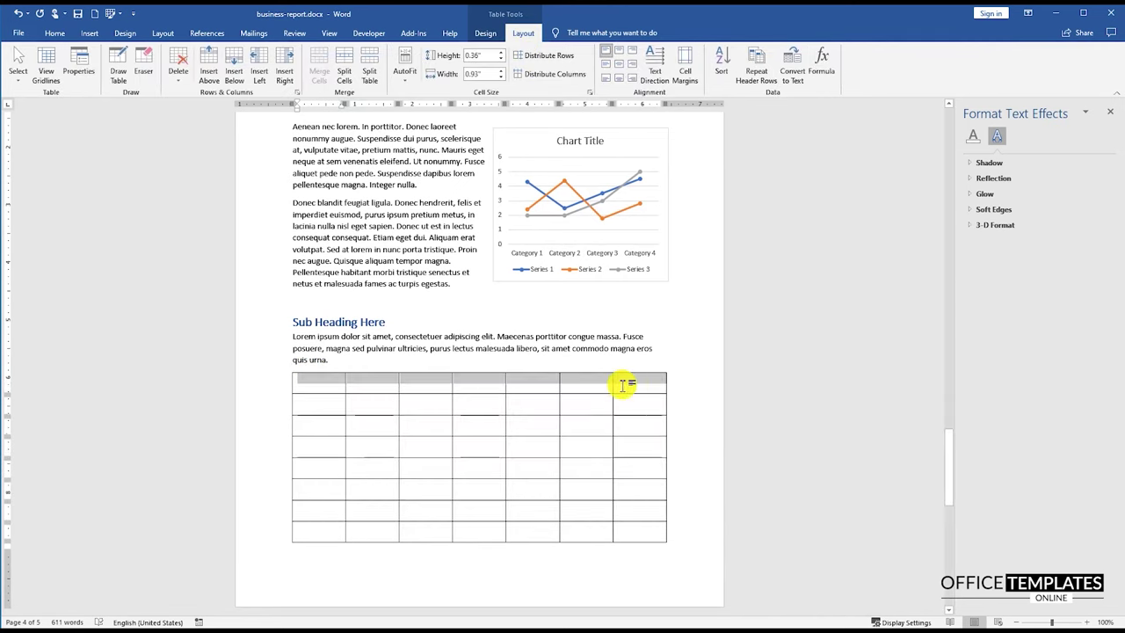
pyautogui.click(56, 33)
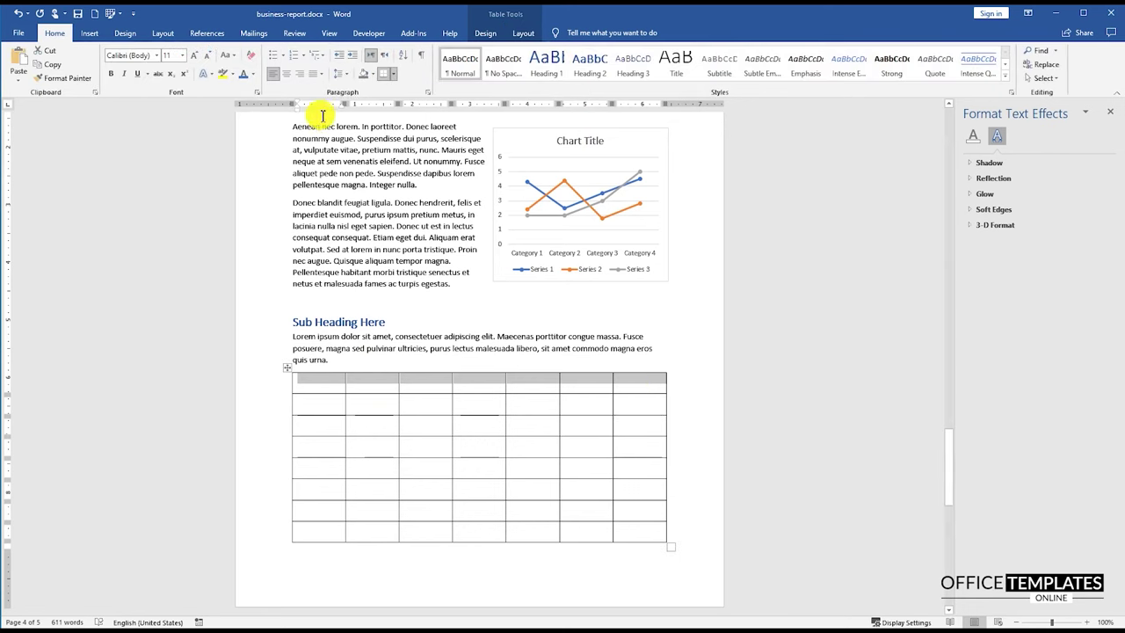
# Shade the table's first row with a recent grey
pyautogui.click(373, 74)
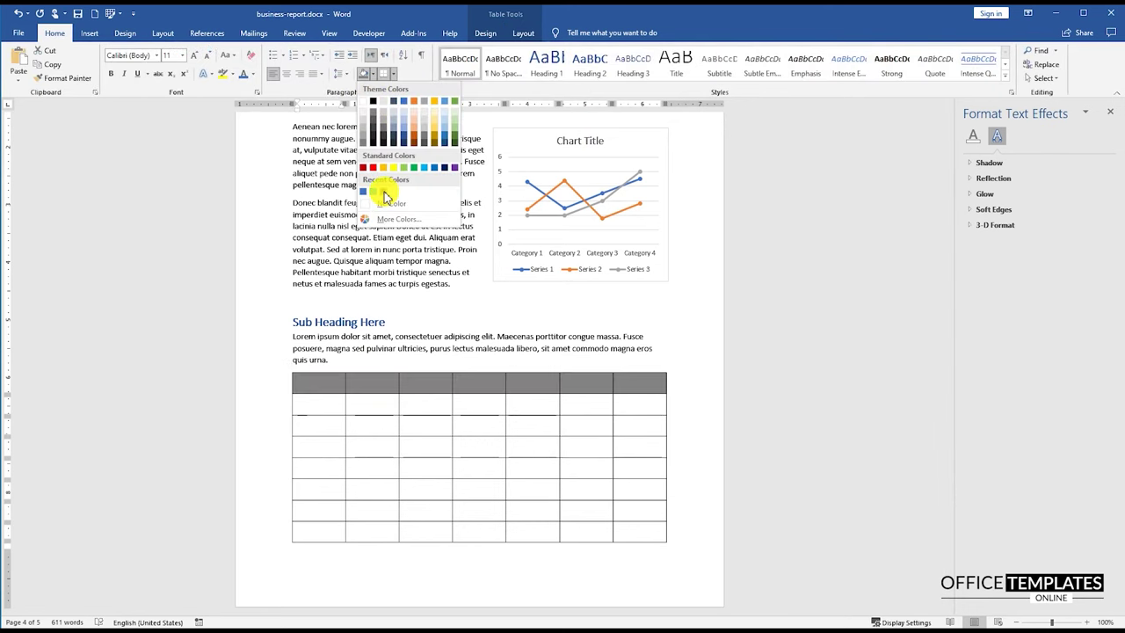
pyautogui.click(384, 191)
pyautogui.click(315, 384)
pyautogui.write('I')
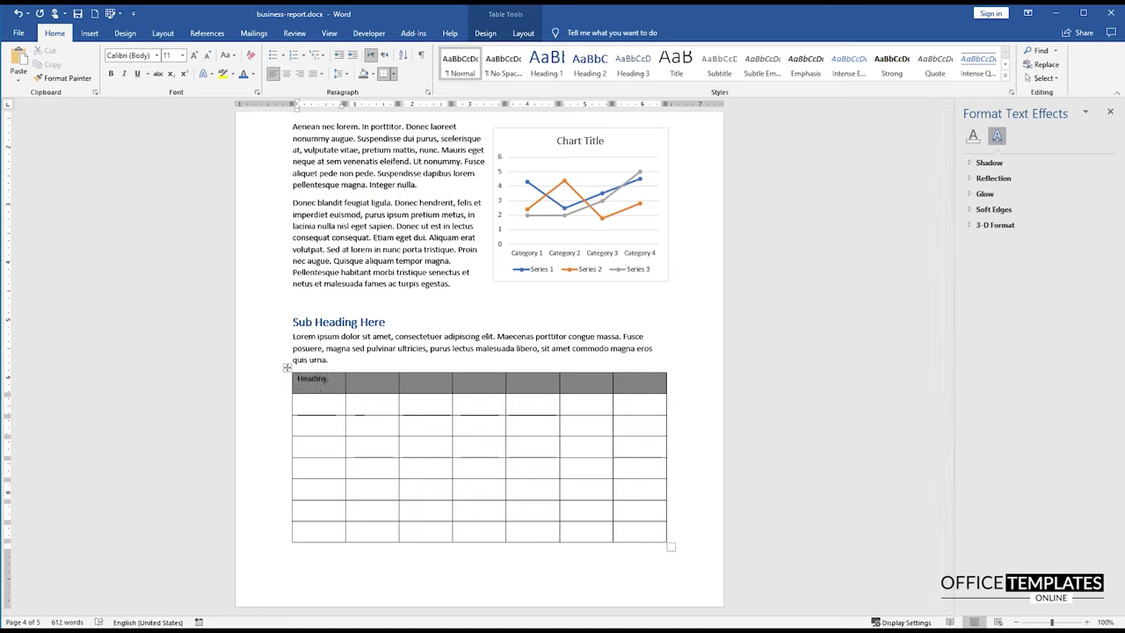
# Vertically centre the contents of every table cell through Table Properties
pyautogui.moveTo(314, 380); pyautogui.dragTo(626, 527)
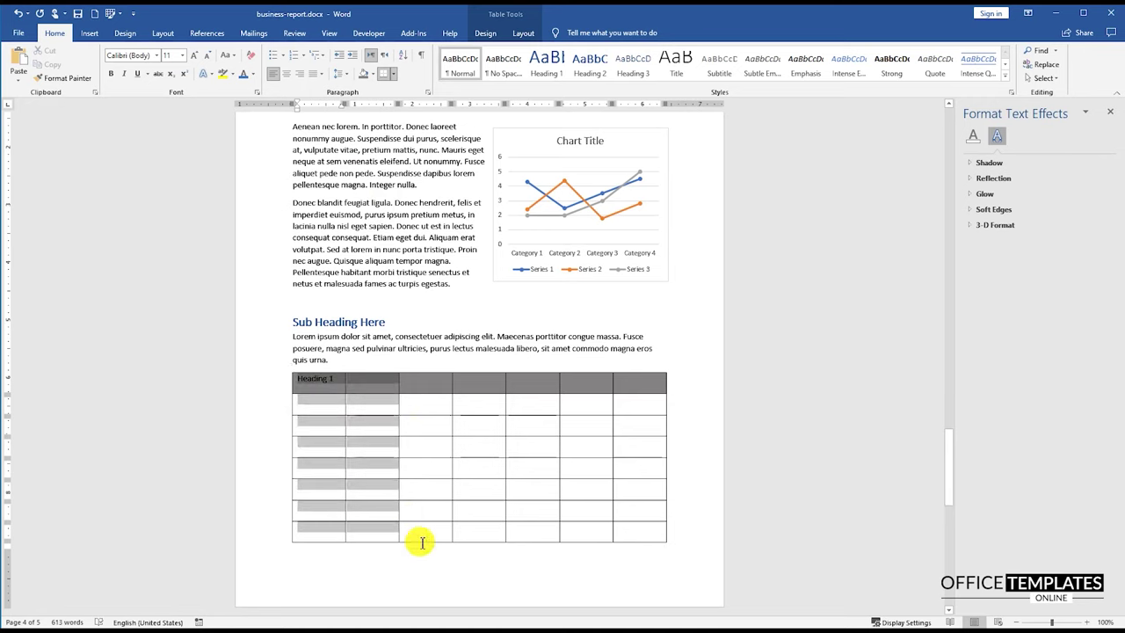
pyautogui.rightClick(626, 528)
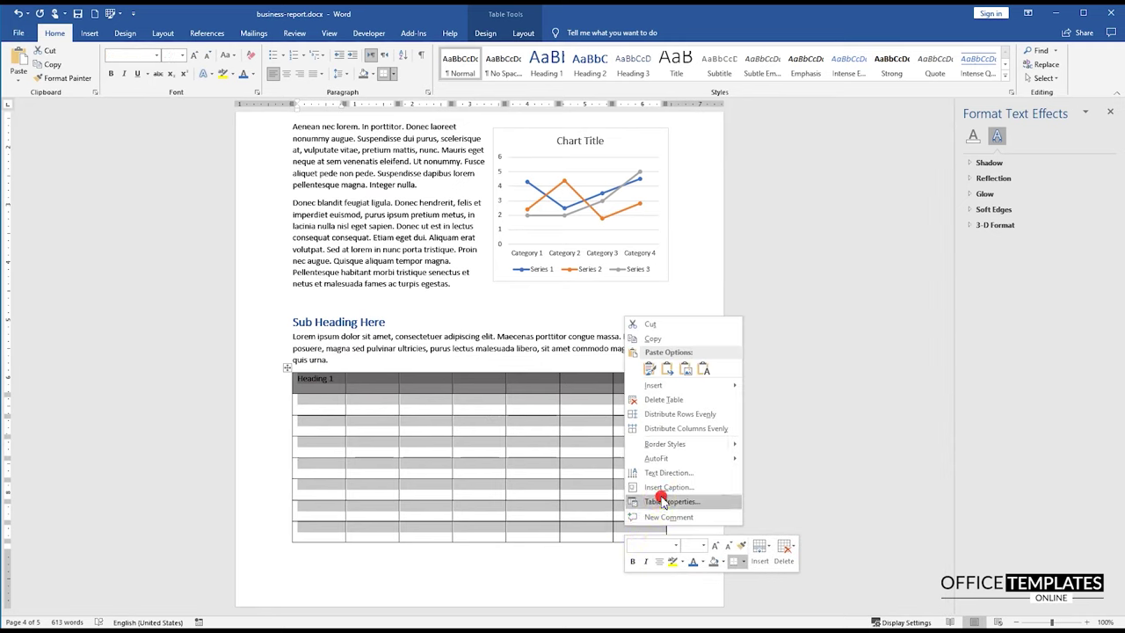
pyautogui.click(660, 500)
pyautogui.click(513, 272)
pyautogui.click(605, 431)
pyautogui.click(326, 384)
# Make the header row text white and start typing the 'Heading' labels
pyautogui.moveTo(418, 391); pyautogui.dragTo(620, 394)
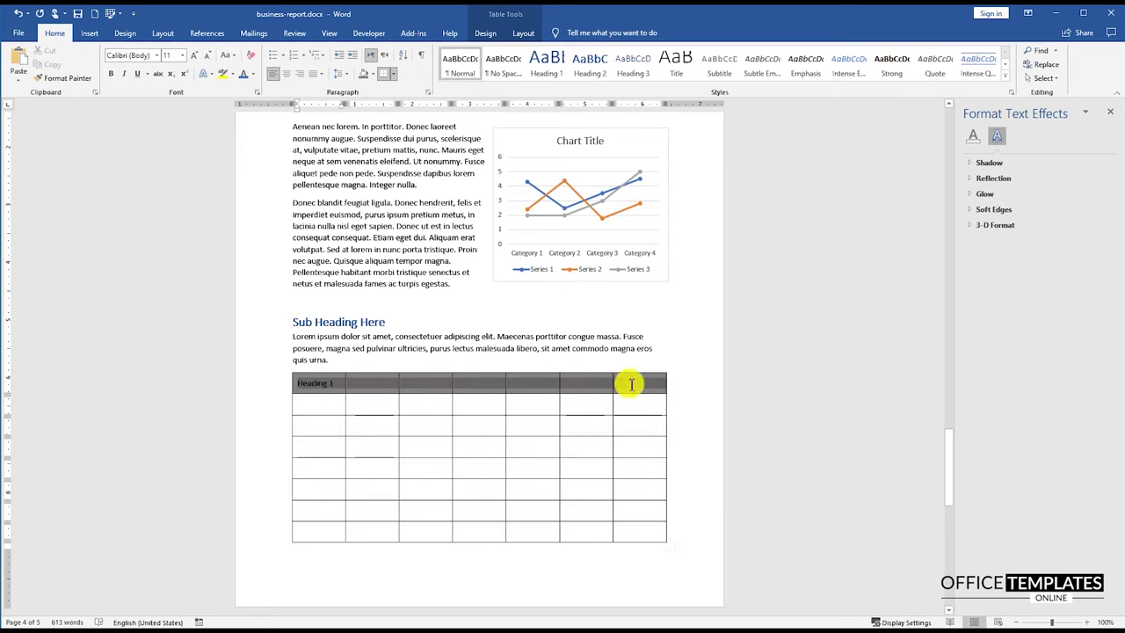
pyautogui.click(254, 74)
pyautogui.click(247, 119)
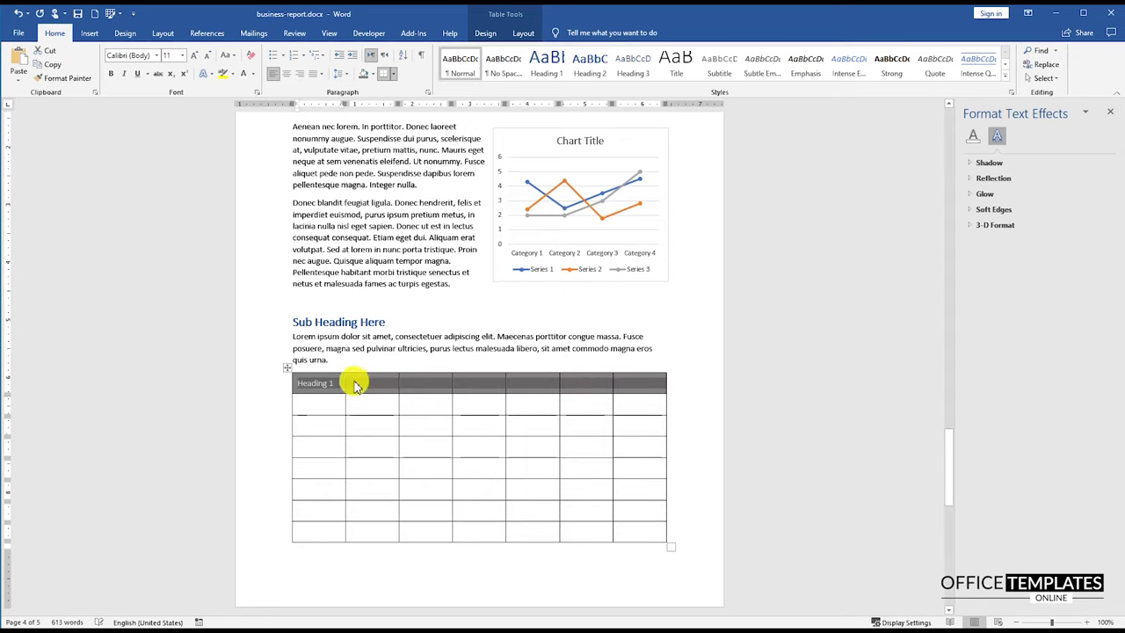
pyautogui.click(365, 391)
pyautogui.write('Heading 7')
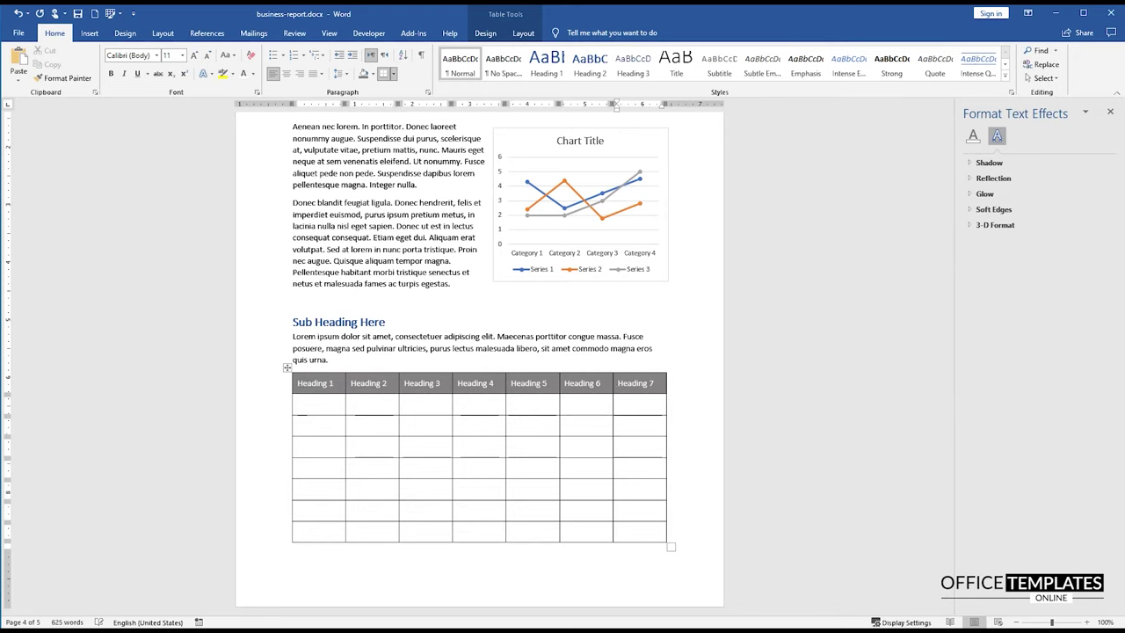
# On page 5, type 'Another Heading For this New Page' and generate two paragraphs with =lorem(2,6)
pyautogui.scroll(-6, 605, 369)
pyautogui.click(374, 369)
pyautogui.write('Another Heading For this New Page')
pyautogui.write('=lorem(2,6')
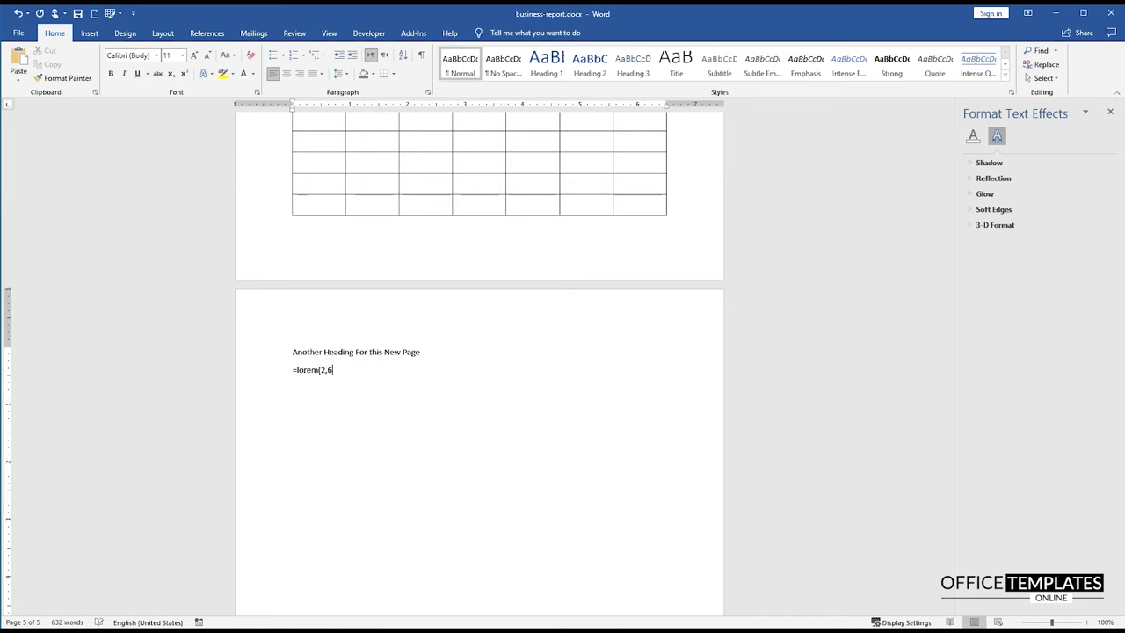
pyautogui.write(')')
pyautogui.press('Return')
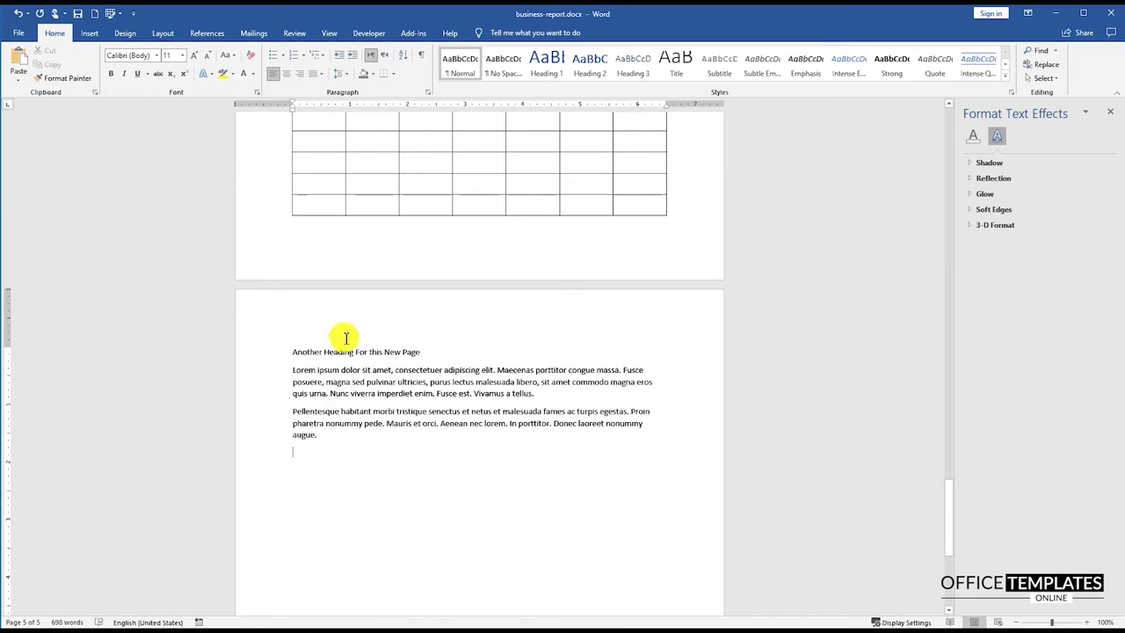
# Format 'Another Heading For this New Page' as Heading 1
pyautogui.tripleClick(341, 352)
pyautogui.click(545, 61)
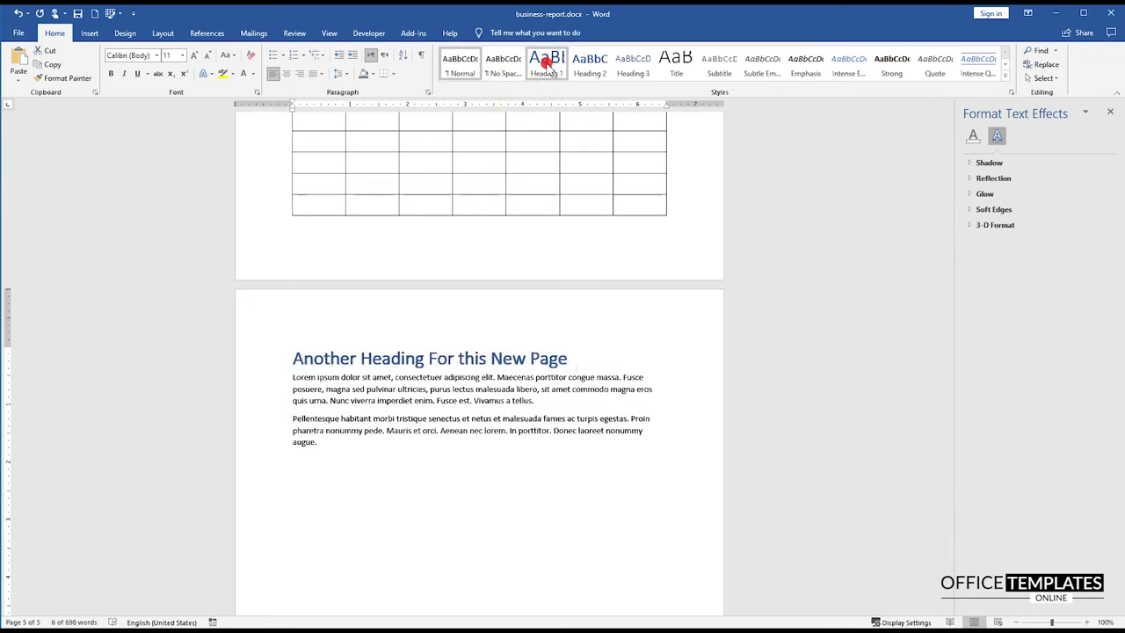
pyautogui.click(334, 446)
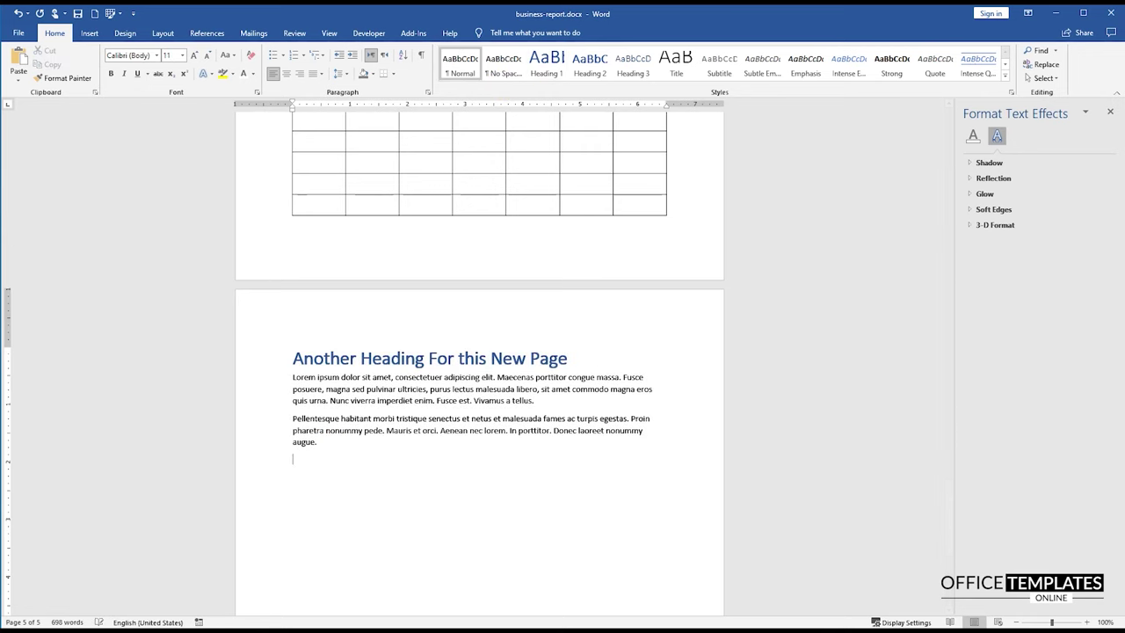
pyautogui.click(90, 33)
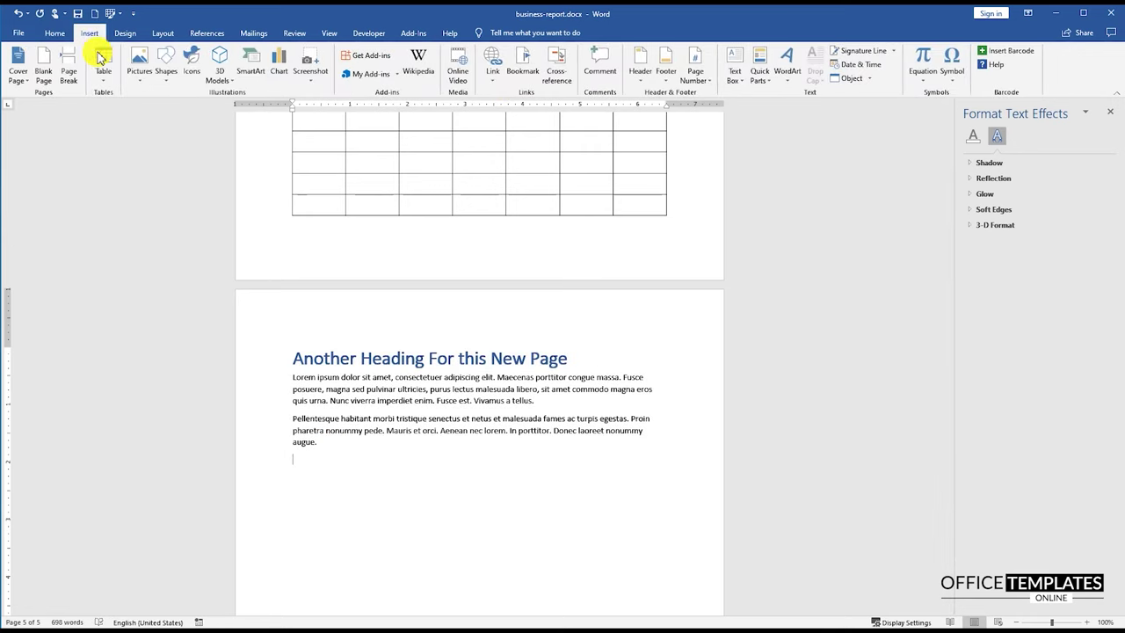
# Insert a Vertical Box List SmartArt graphic below the paragraphs
pyautogui.click(252, 61)
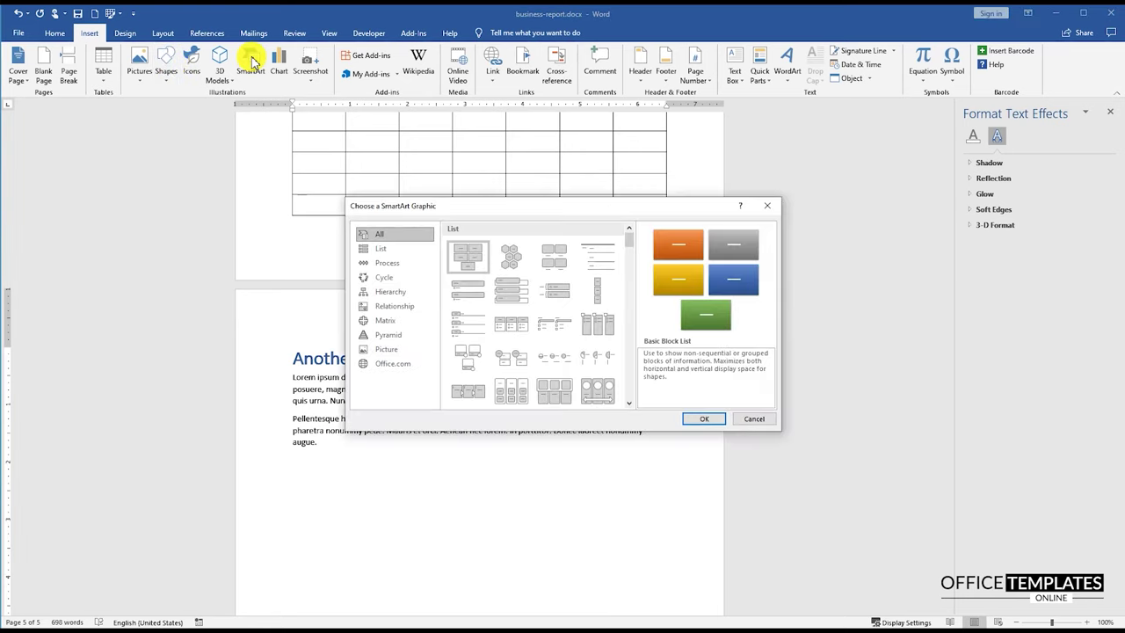
pyautogui.click(513, 294)
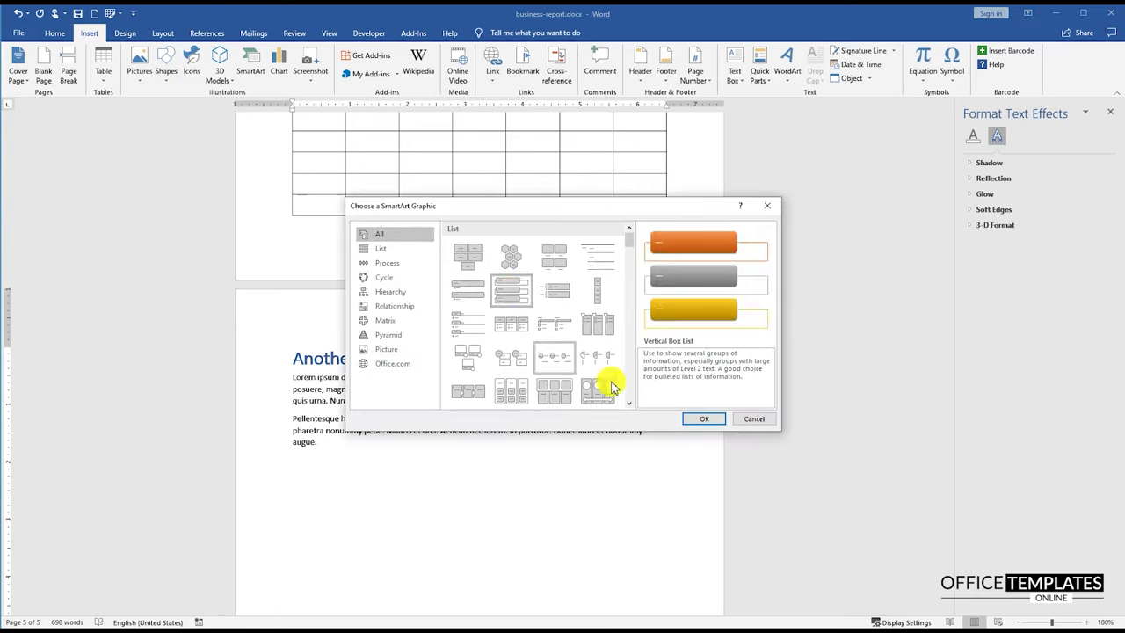
pyautogui.click(704, 418)
pyautogui.scroll(-3, 483, 444)
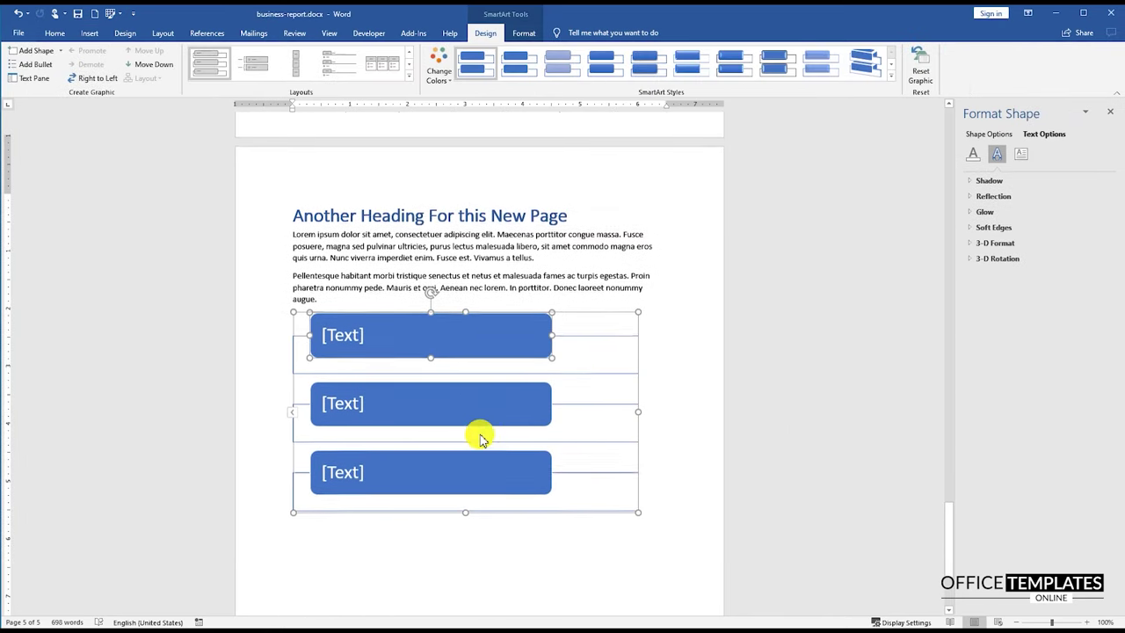
# Remove the outlines from all three SmartArt boxes
pyautogui.click(595, 328)
pyautogui.keyDown('shift'); pyautogui.click(604, 398); pyautogui.keyUp('shift')
pyautogui.keyDown('shift'); pyautogui.click(608, 465); pyautogui.keyUp('shift')
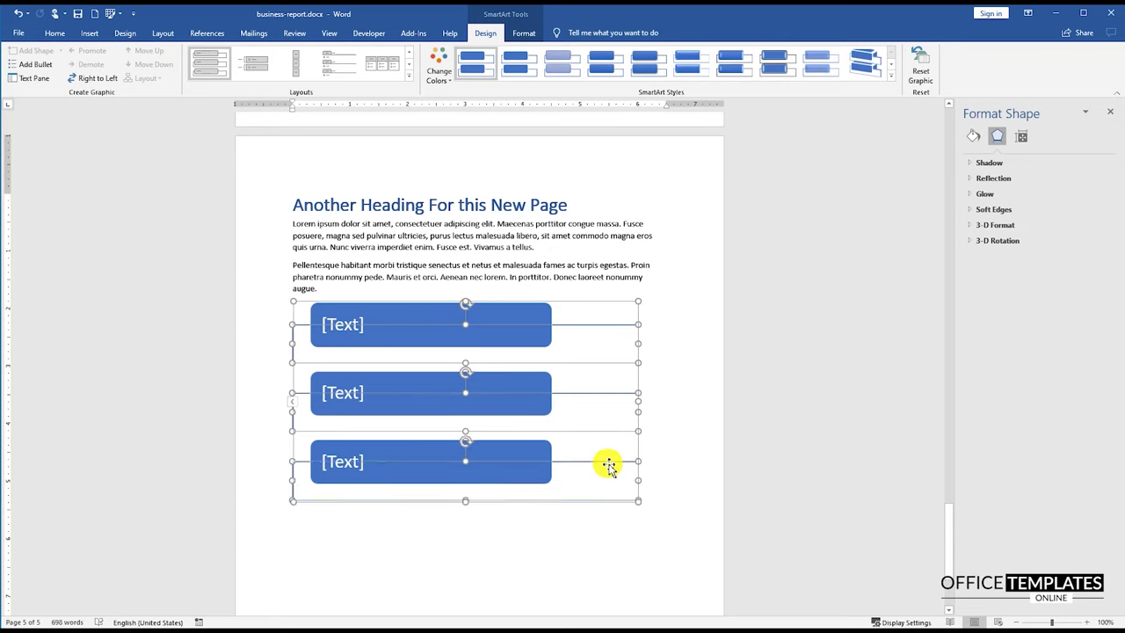
pyautogui.rightClick(608, 465)
pyautogui.click(675, 486)
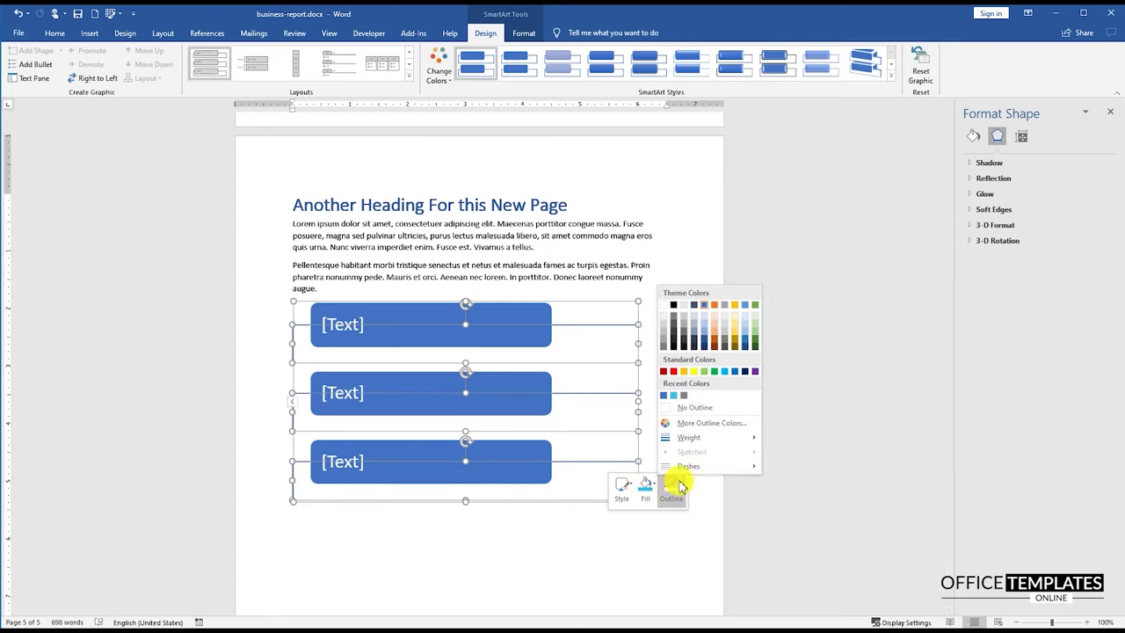
pyautogui.click(694, 408)
# Stagger the middle and bottom boxes progressively to the right
pyautogui.click(387, 381)
pyautogui.moveTo(374, 381); pyautogui.dragTo(404, 384)
pyautogui.moveTo(379, 455); pyautogui.dragTo(461, 457)
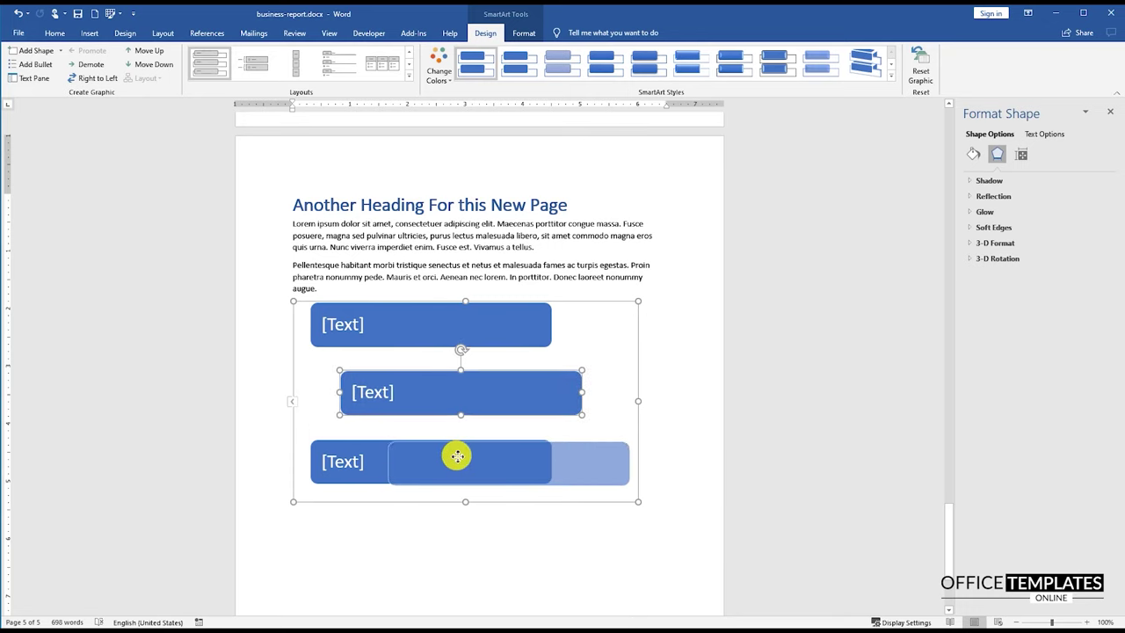
# Fill the top box orange and the bottom box grey, then shorten the SmartArt's height
pyautogui.click(387, 322)
pyautogui.rightClick(387, 322)
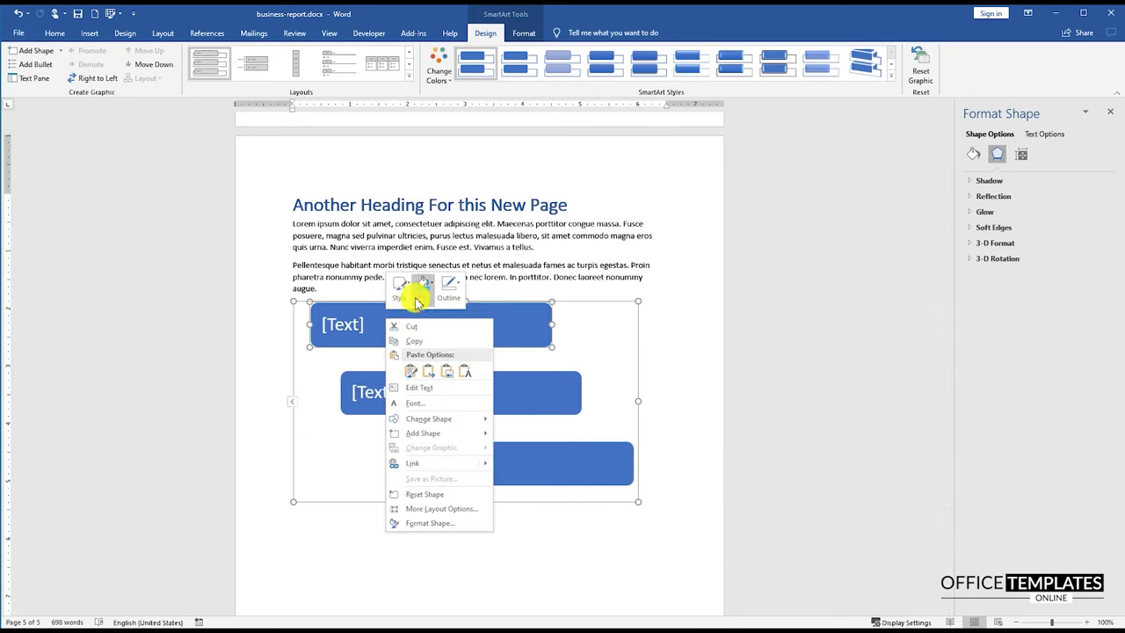
pyautogui.click(421, 290)
pyautogui.click(468, 327)
pyautogui.click(432, 378)
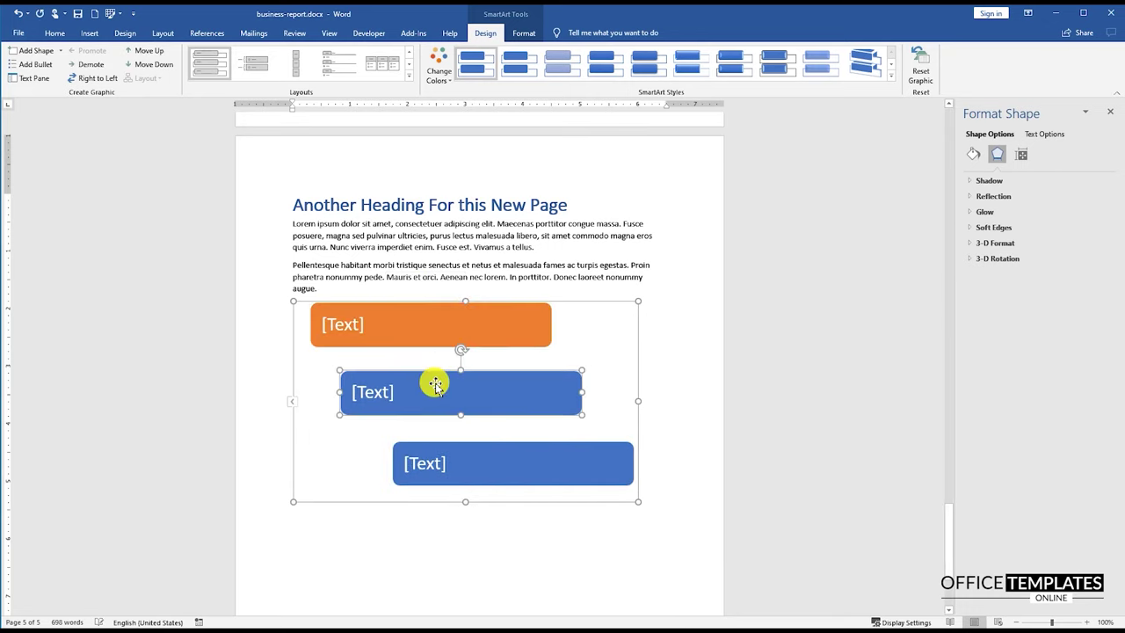
pyautogui.click(471, 457)
pyautogui.rightClick(473, 460)
pyautogui.click(511, 477)
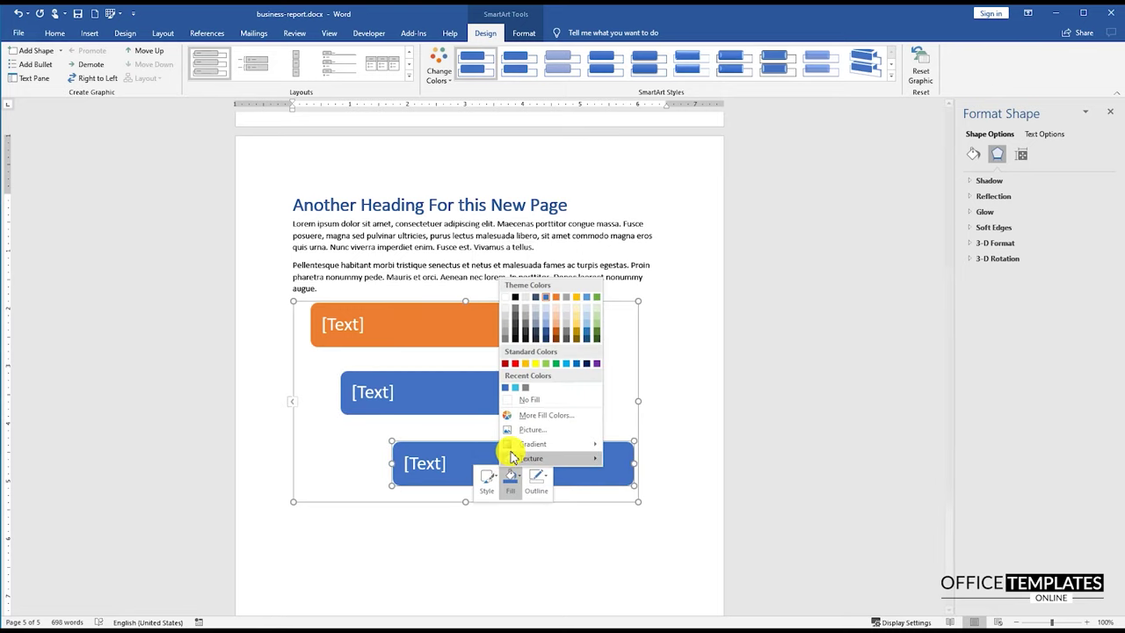
pyautogui.click(505, 336)
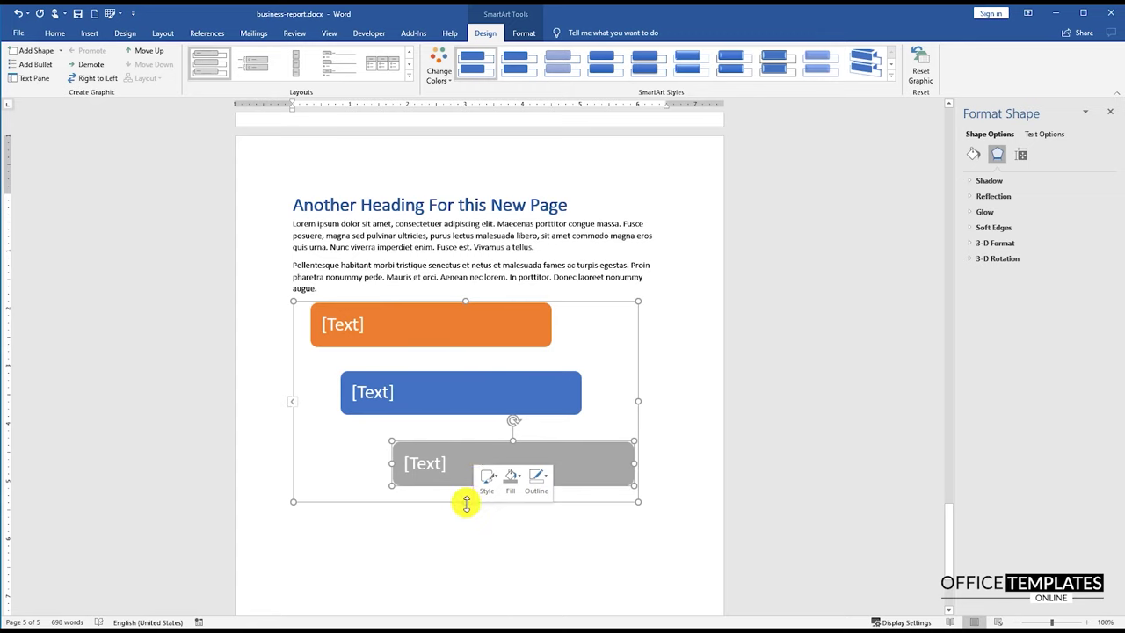
pyautogui.moveTo(467, 503); pyautogui.dragTo(471, 473)
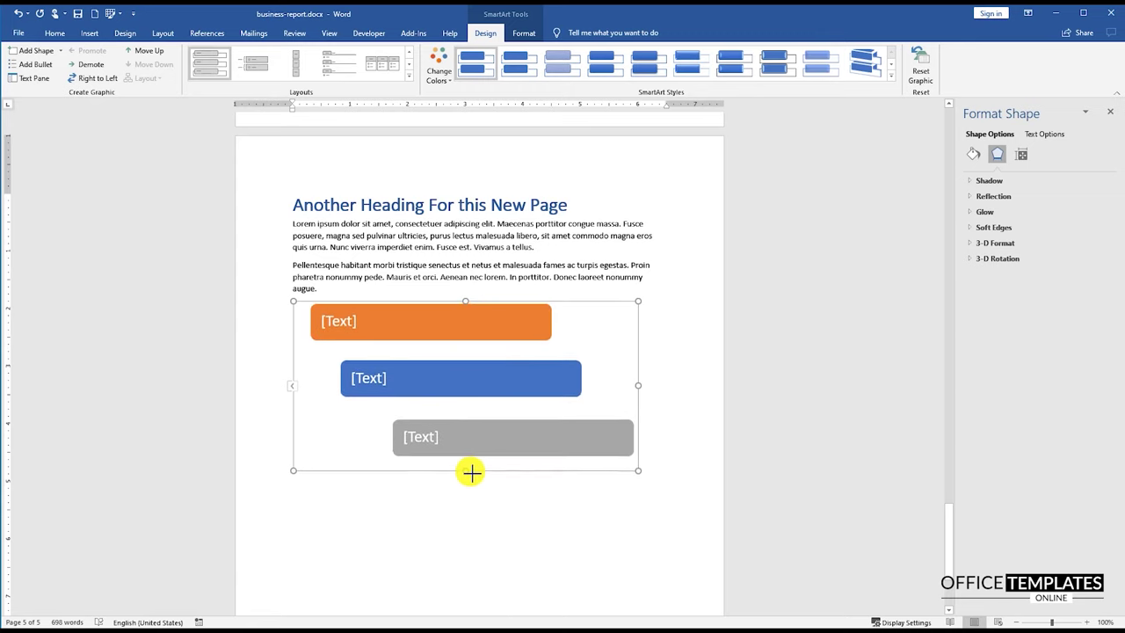
pyautogui.click(384, 497)
# Add the Heading 2 'Sub Heading For some kind of Contact Maybe' with a =lorem(1,4) paragraph
pyautogui.write('Sub')
pyautogui.write('=lorem(1,4)')
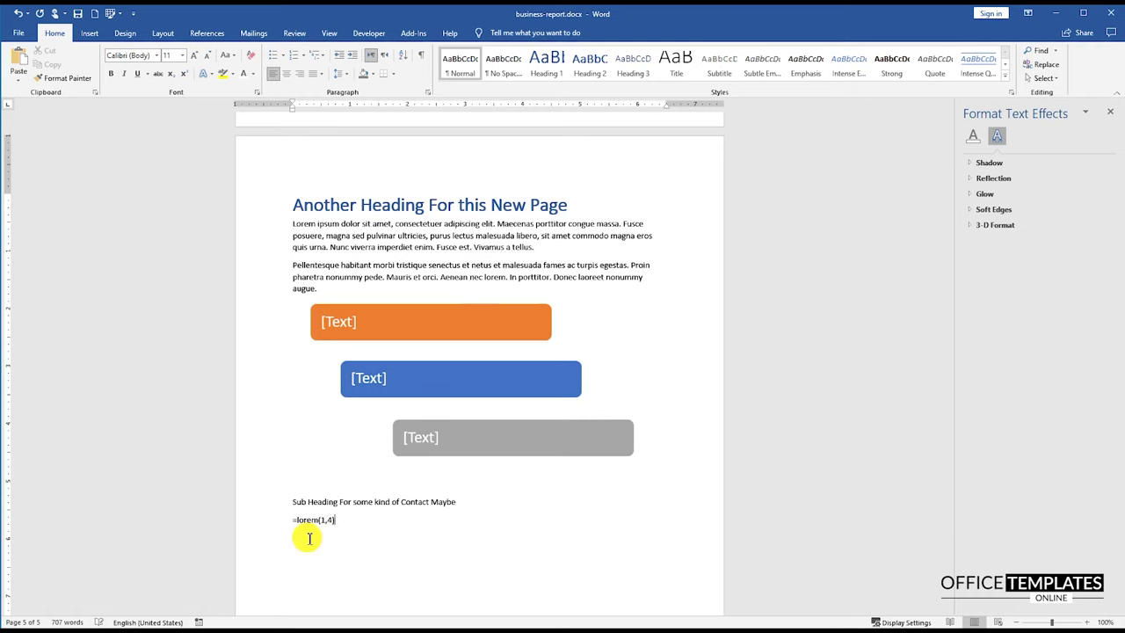
pyautogui.press('Return')
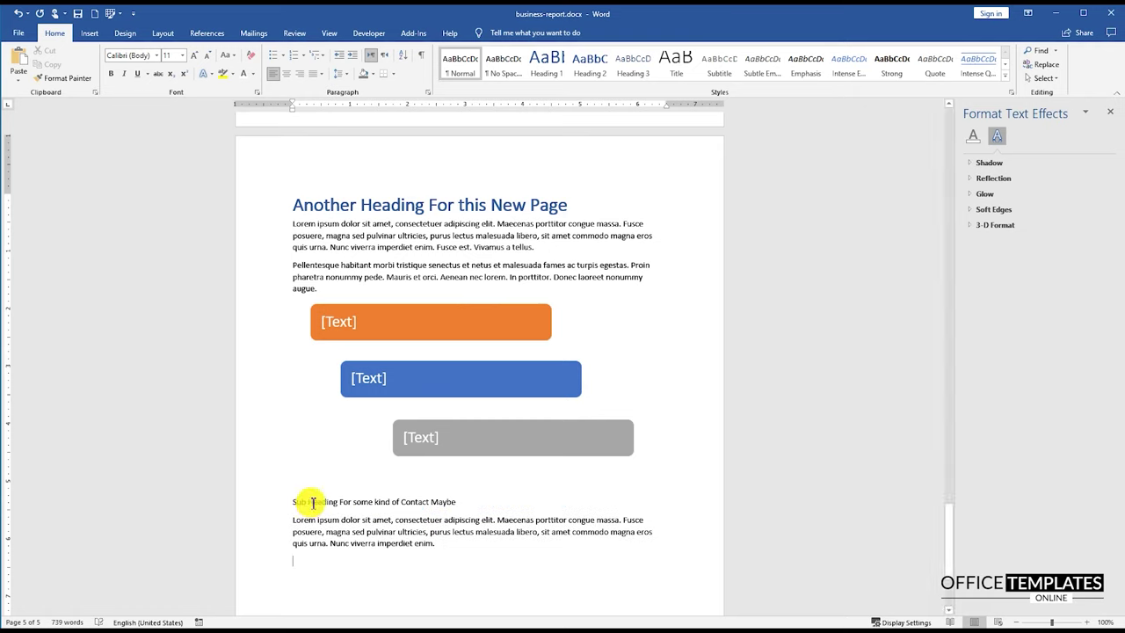
pyautogui.tripleClick(316, 501)
pyautogui.click(589, 63)
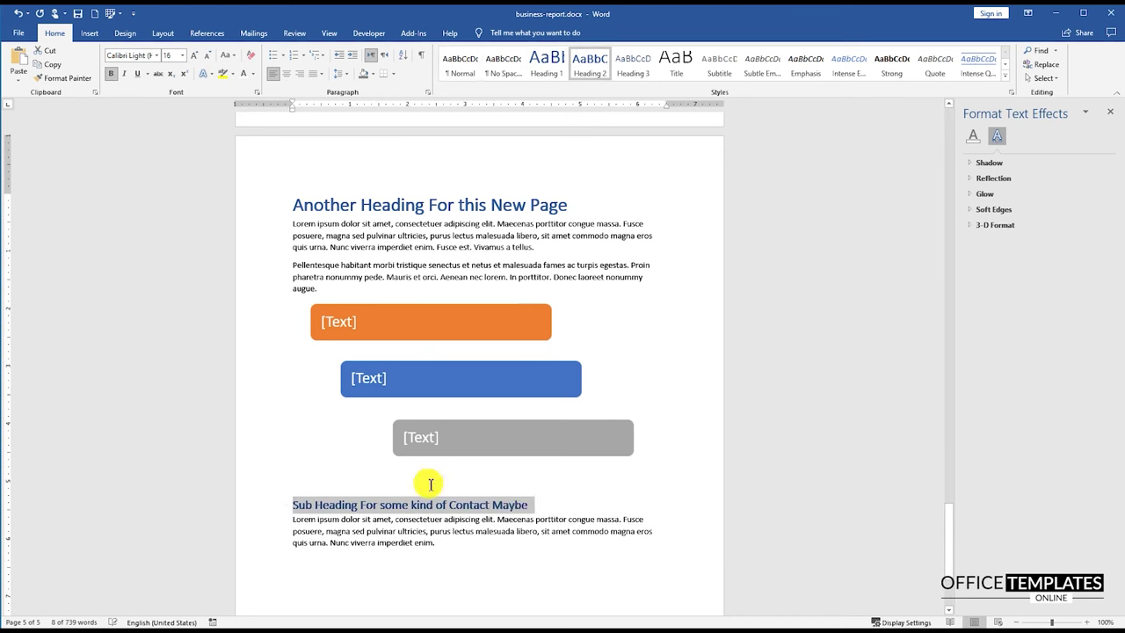
pyautogui.scroll(-3, 454, 492)
pyautogui.click(392, 437)
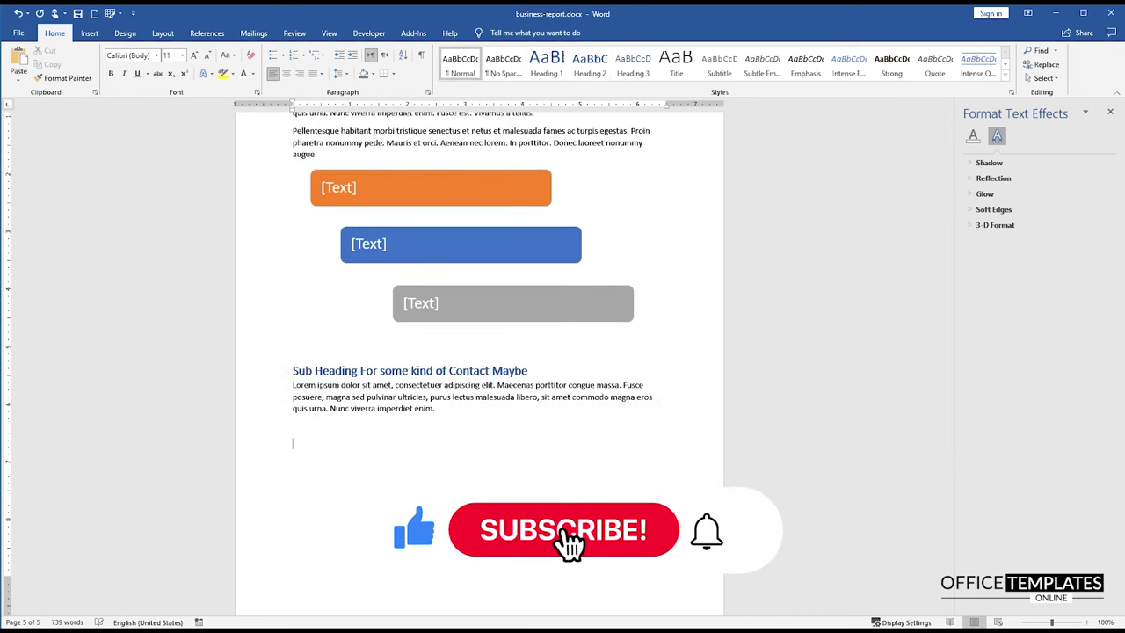
pyautogui.click(88, 33)
# Insert a three-column, five-row table and distribute its rows evenly
pyautogui.click(104, 63)
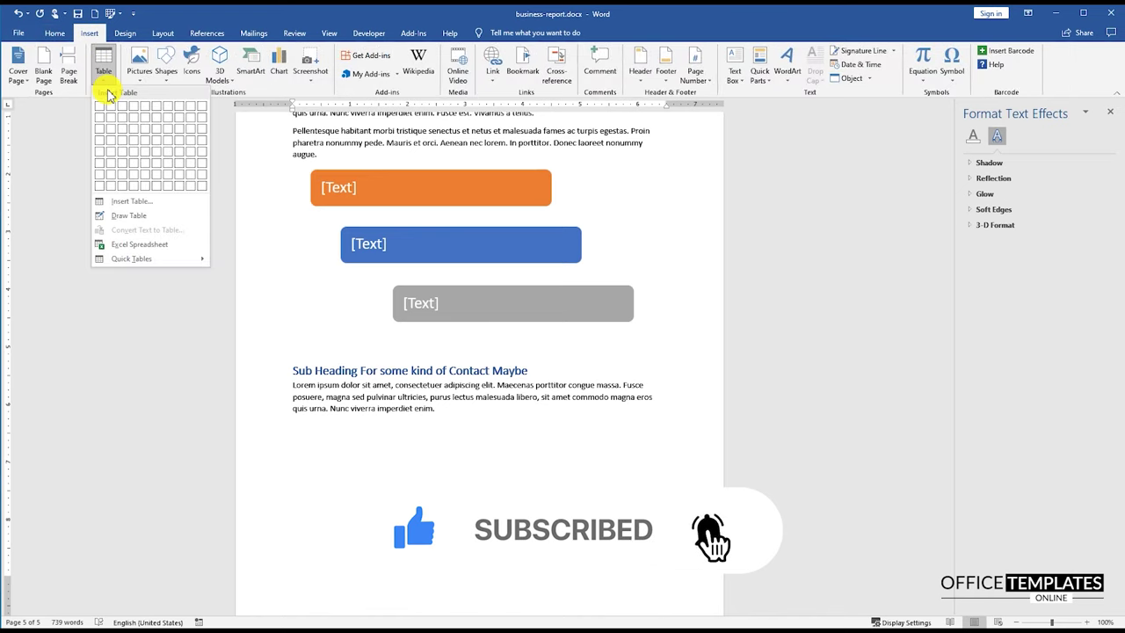
pyautogui.click(123, 156)
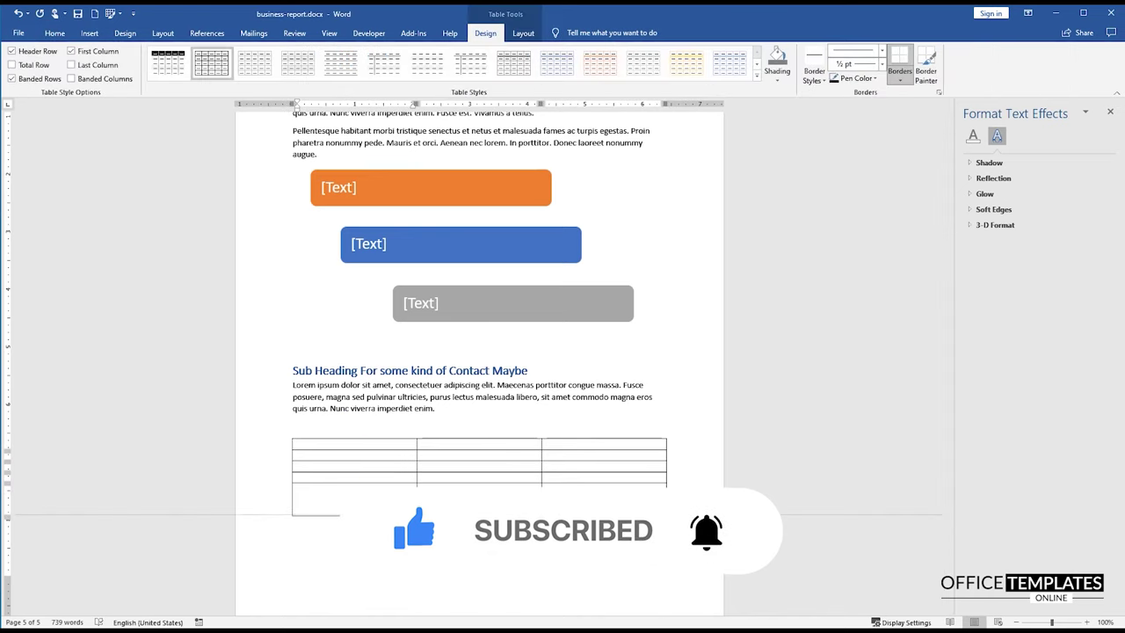
pyautogui.moveTo(366, 445); pyautogui.dragTo(597, 497)
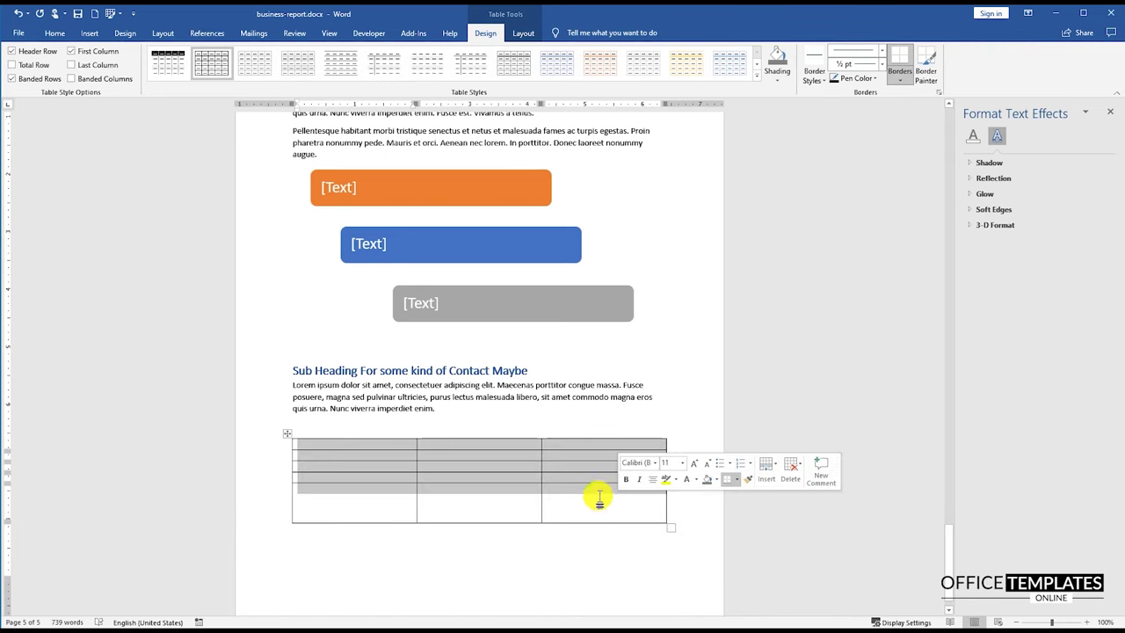
pyautogui.click(522, 33)
pyautogui.click(527, 55)
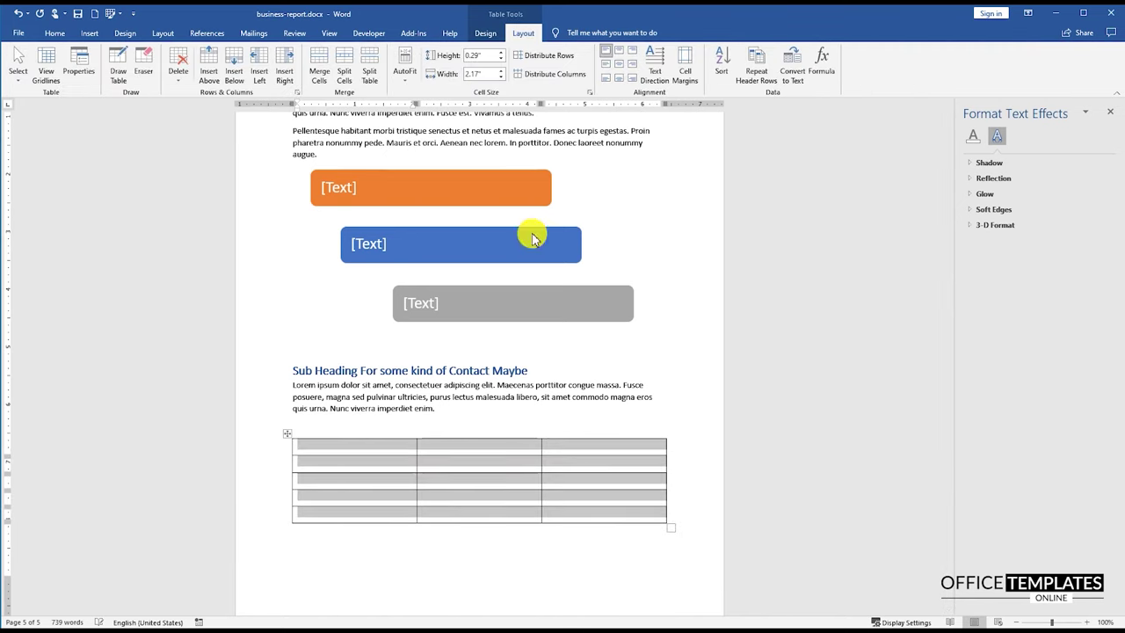
# Vertically centre the table's cell contents and shade the top row dark grey
pyautogui.rightClick(371, 445)
pyautogui.click(372, 414)
pyautogui.click(511, 274)
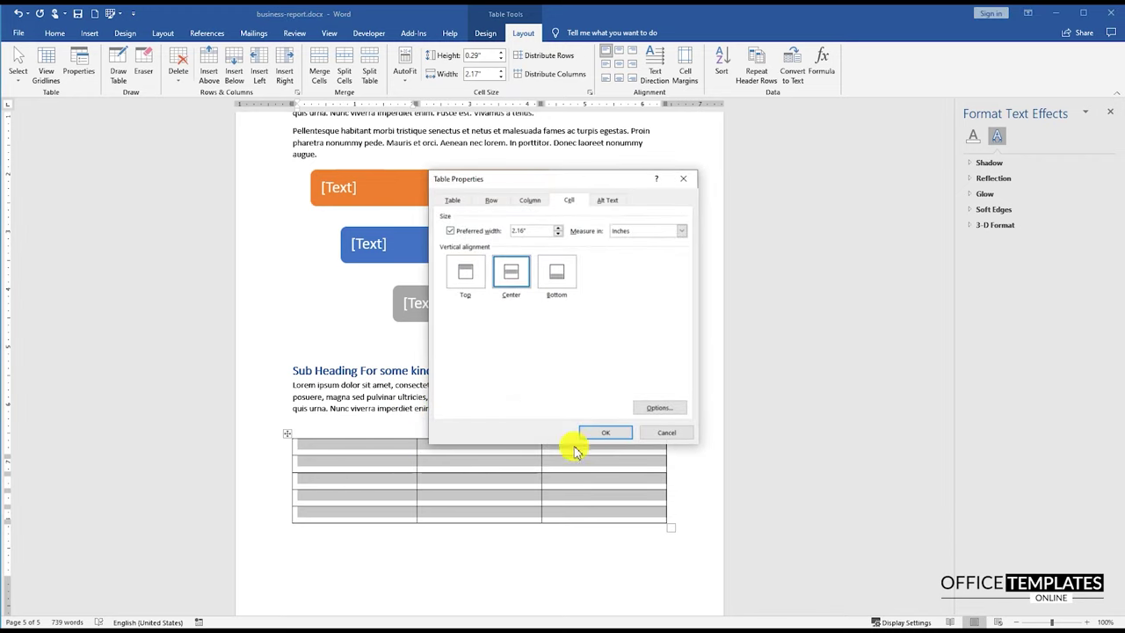
pyautogui.click(598, 436)
pyautogui.click(495, 455)
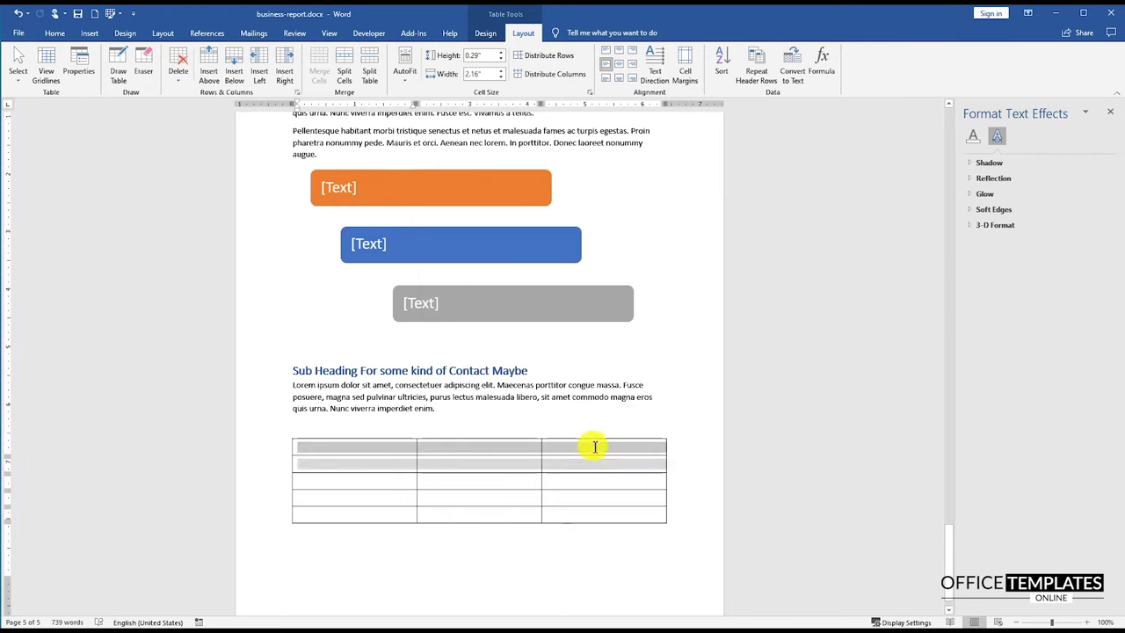
pyautogui.click(55, 32)
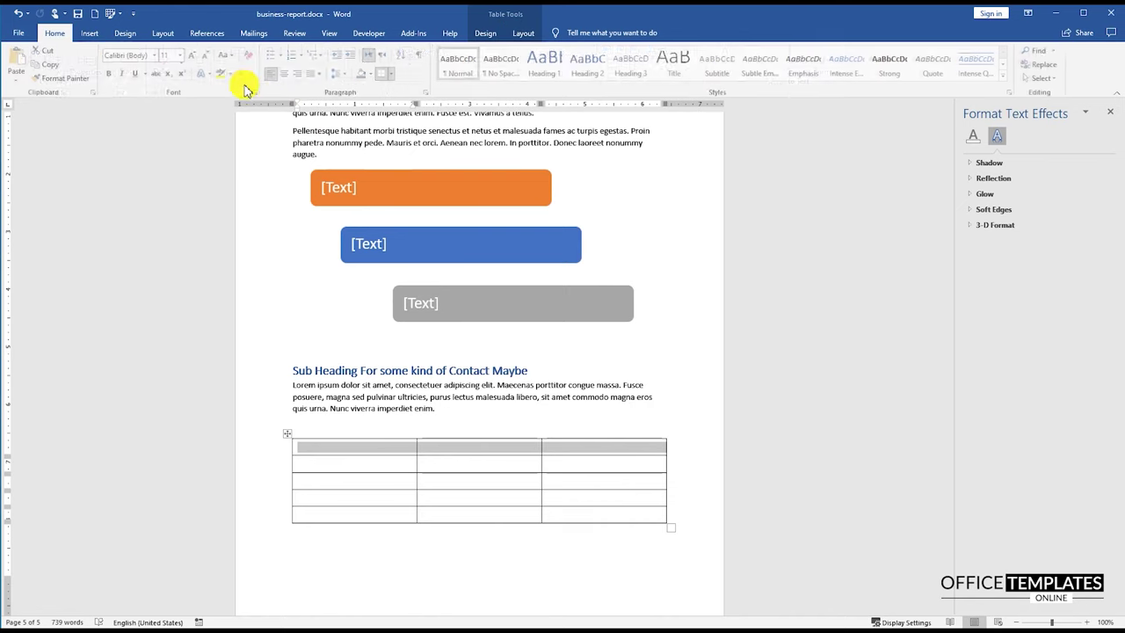
pyautogui.click(364, 75)
# Type the headers Contact Person Name, Job Title and Contact Number
pyautogui.click(347, 445)
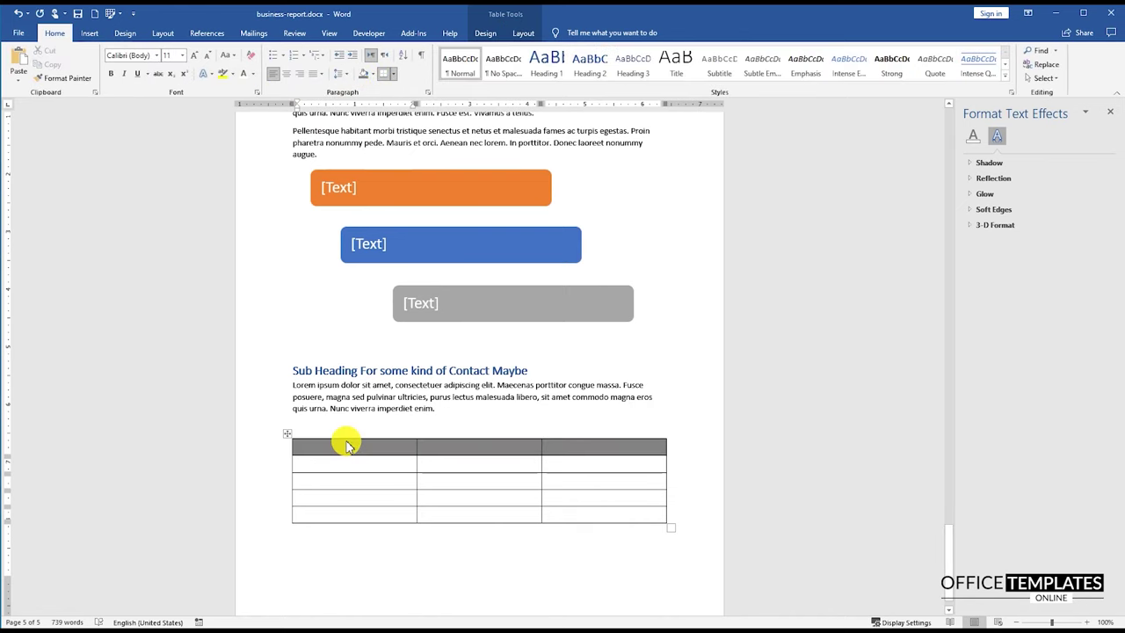
pyautogui.write('Contact Person Job Title ')
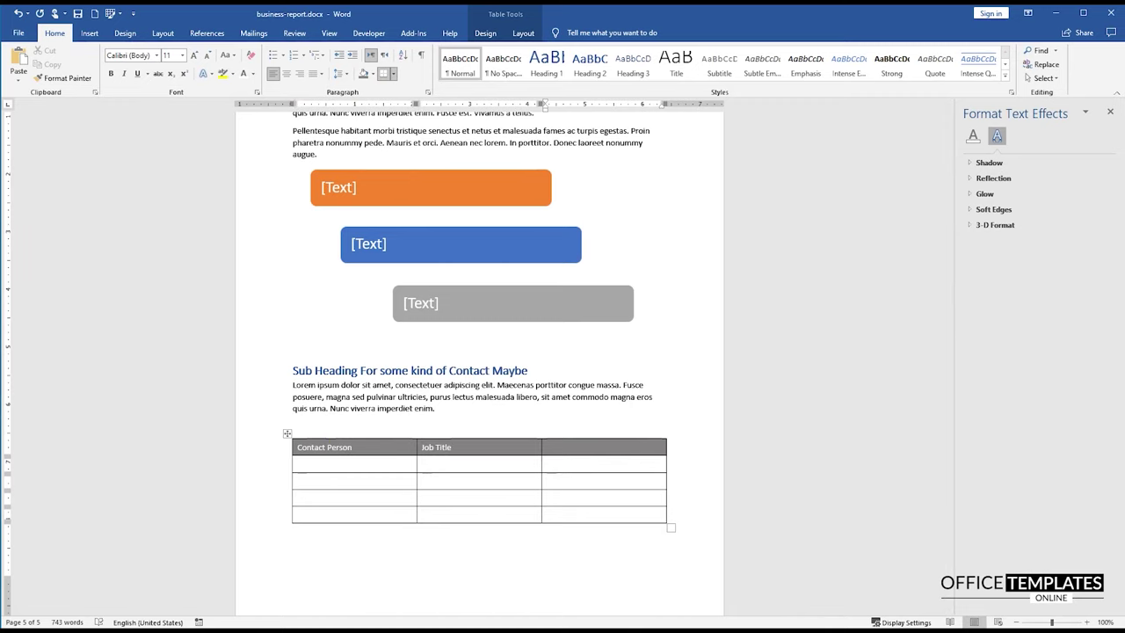
pyautogui.write('Contact Number')
pyautogui.click(372, 446)
pyautogui.write('Name')
pyautogui.scroll(-1, 390, 464)
pyautogui.keyDown('ctrl'); pyautogui.scroll(-3, 460, 359); pyautogui.keyUp('ctrl')
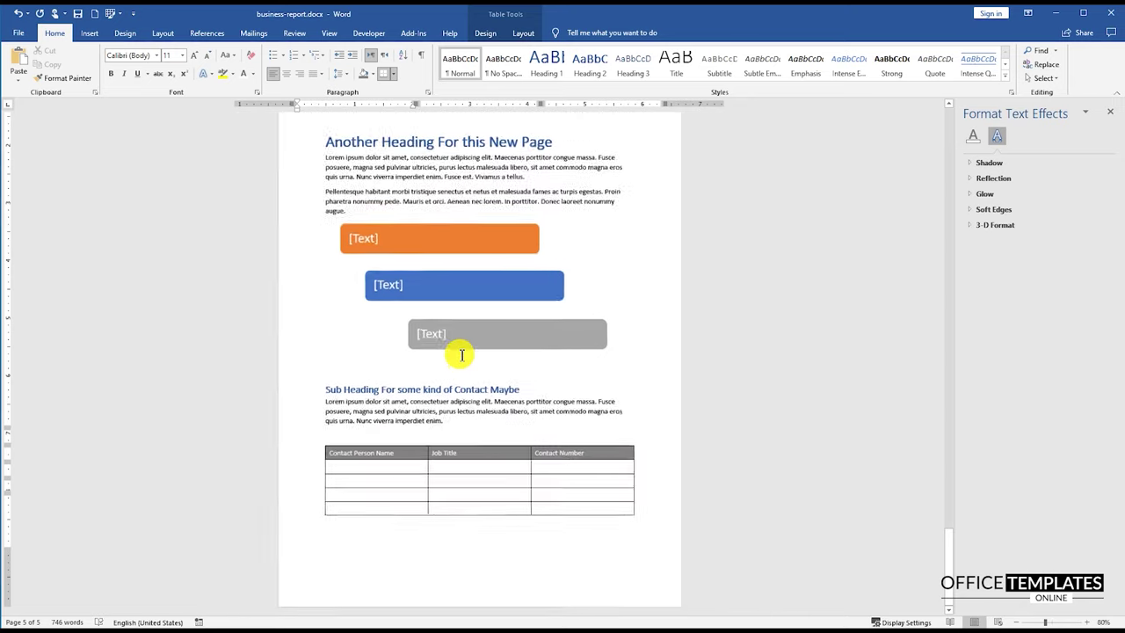
# Update the entire Table of Contents on page 2 so it lists every heading through page 6
pyautogui.scroll(4, 462, 329)
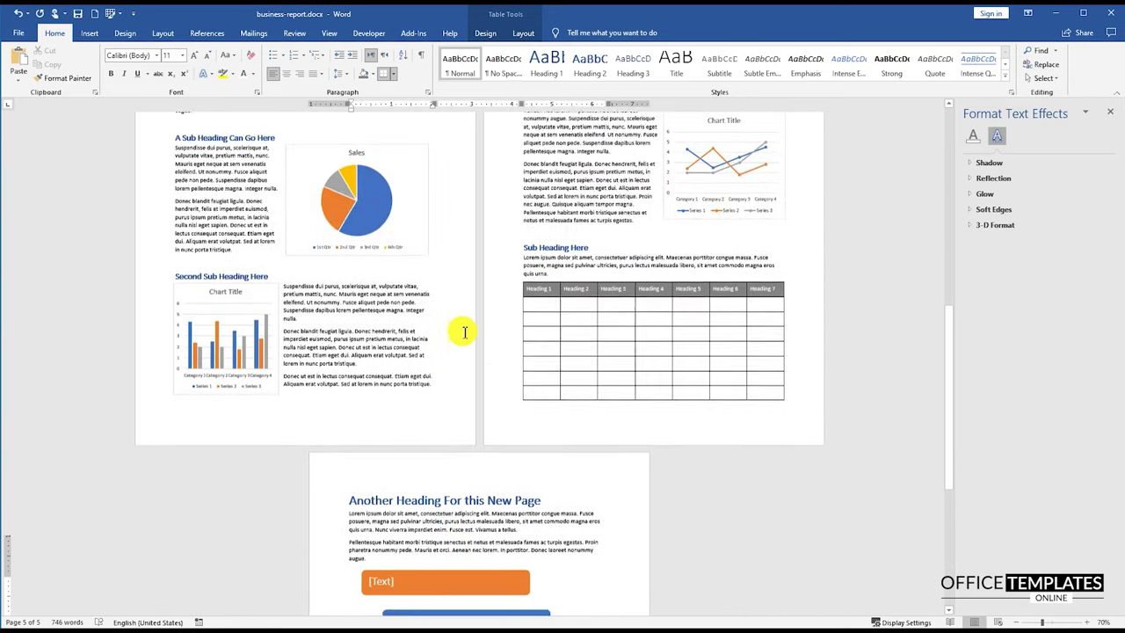
pyautogui.scroll(3, 463, 329)
pyautogui.scroll(4, 463, 328)
pyautogui.scroll(3, 462, 329)
pyautogui.click(578, 257)
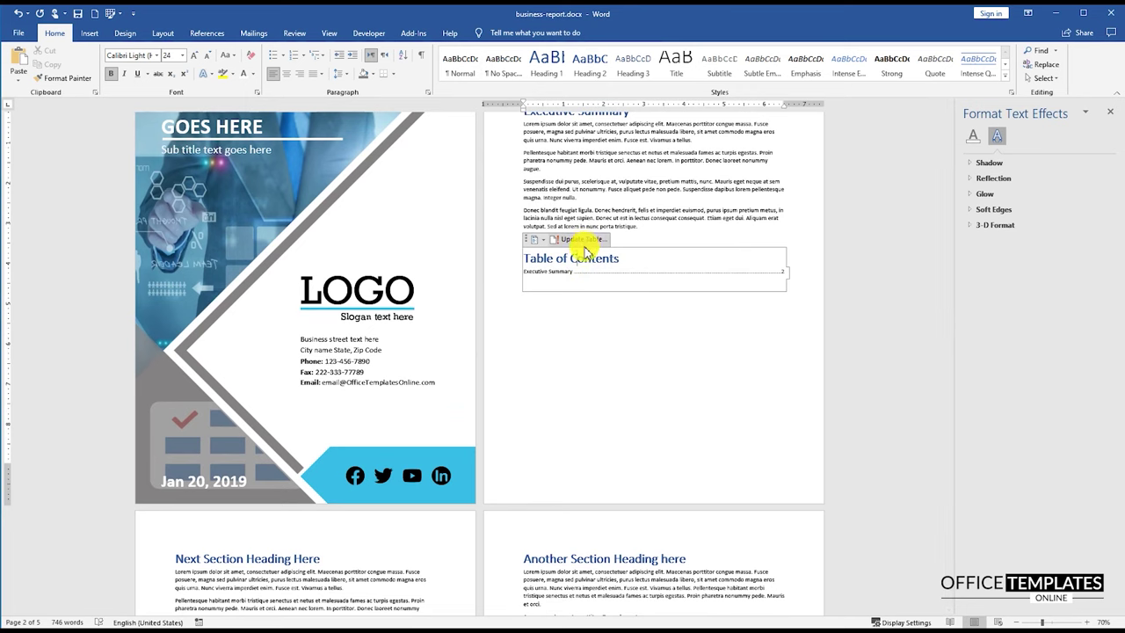
pyautogui.keyDown('ctrl'); pyautogui.scroll(3, 586, 250); pyautogui.keyUp('ctrl')
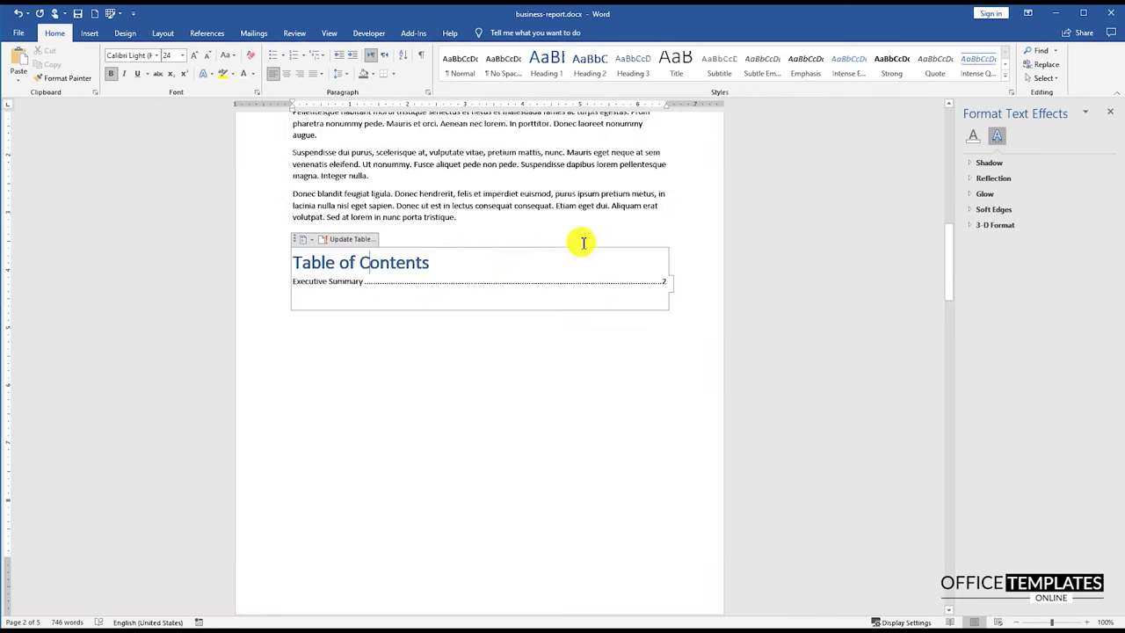
pyautogui.click(348, 239)
pyautogui.click(485, 322)
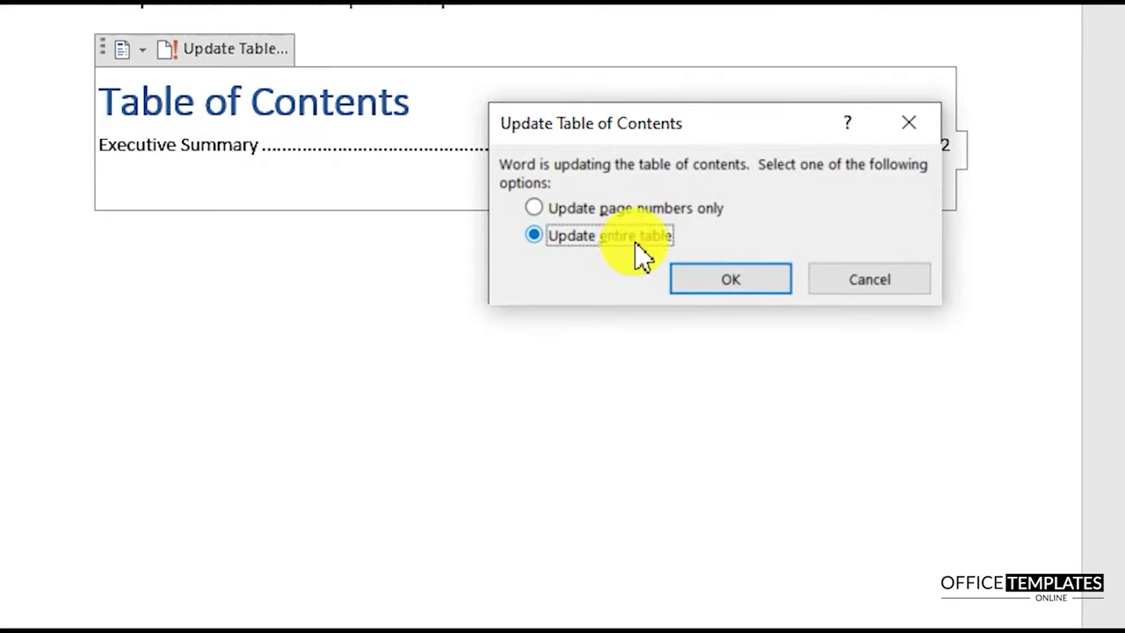
pyautogui.click(710, 284)
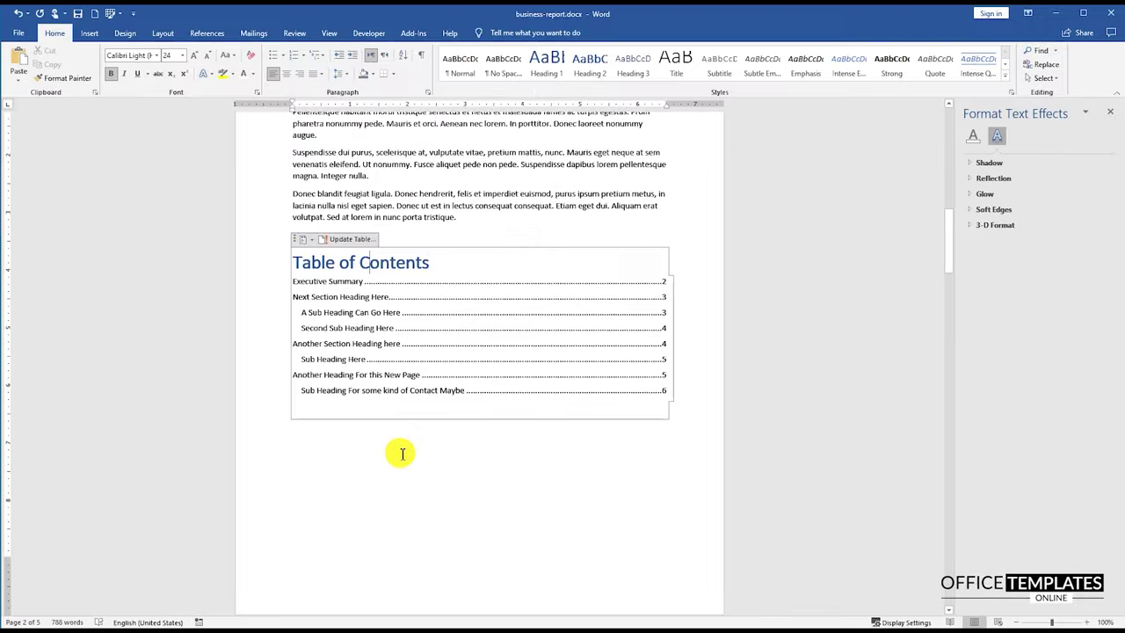
pyautogui.click(313, 284)
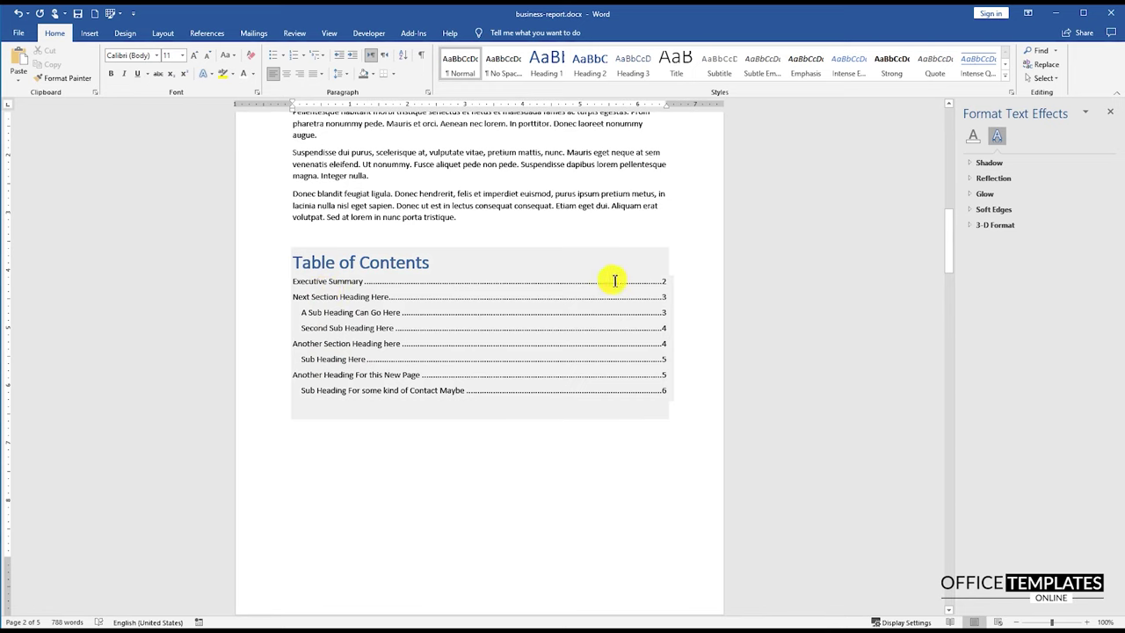
pyautogui.scroll(-3, 407, 304)
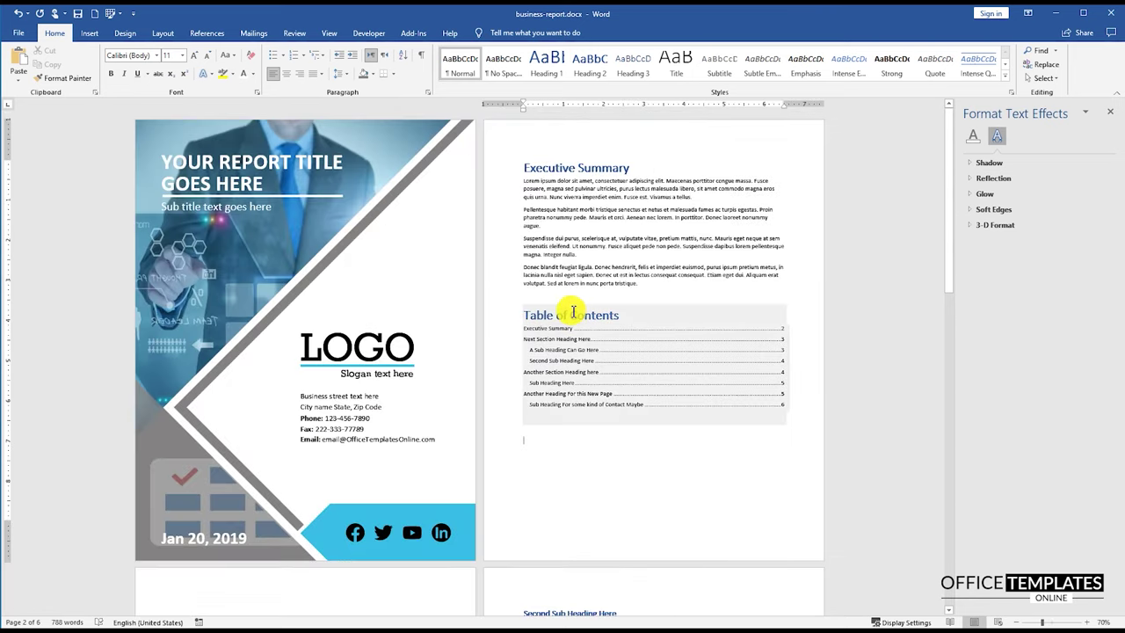
pyautogui.scroll(-1, 573, 311)
pyautogui.scroll(-2, 572, 311)
pyautogui.scroll(-1, 515, 311)
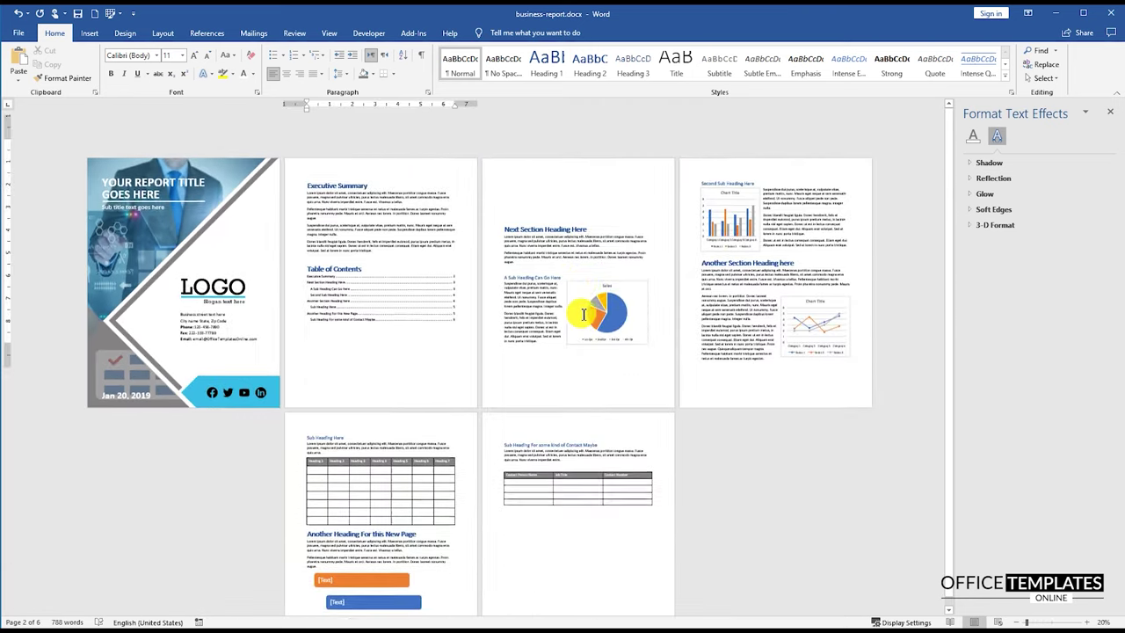
pyautogui.scroll(-1, 583, 311)
pyautogui.scroll(1, 583, 313)
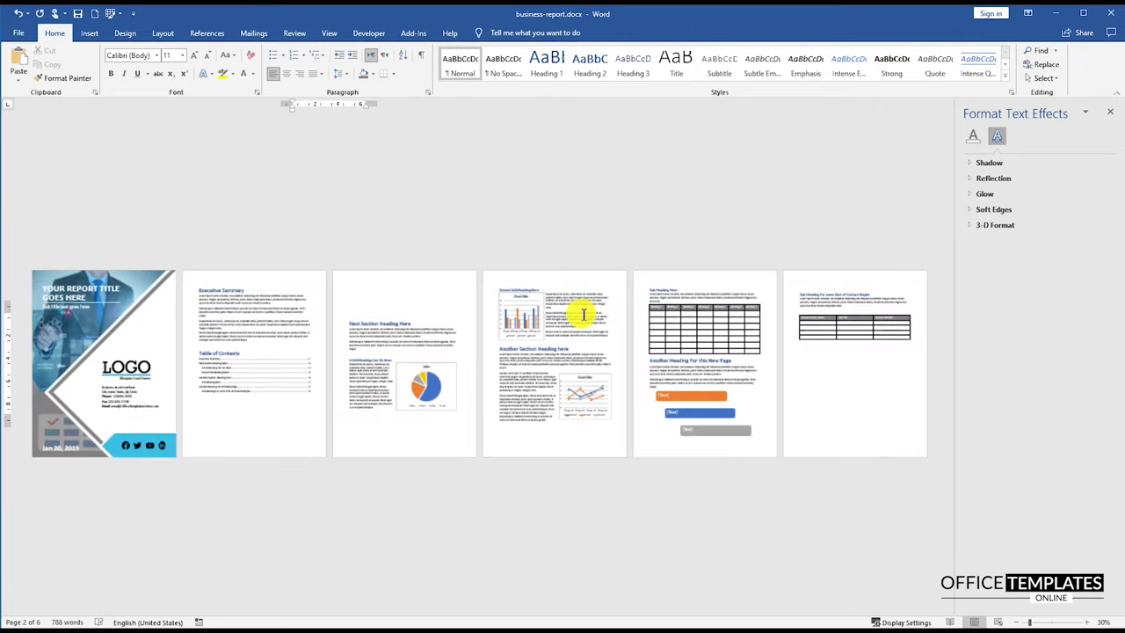
pyautogui.scroll(1, 580, 313)
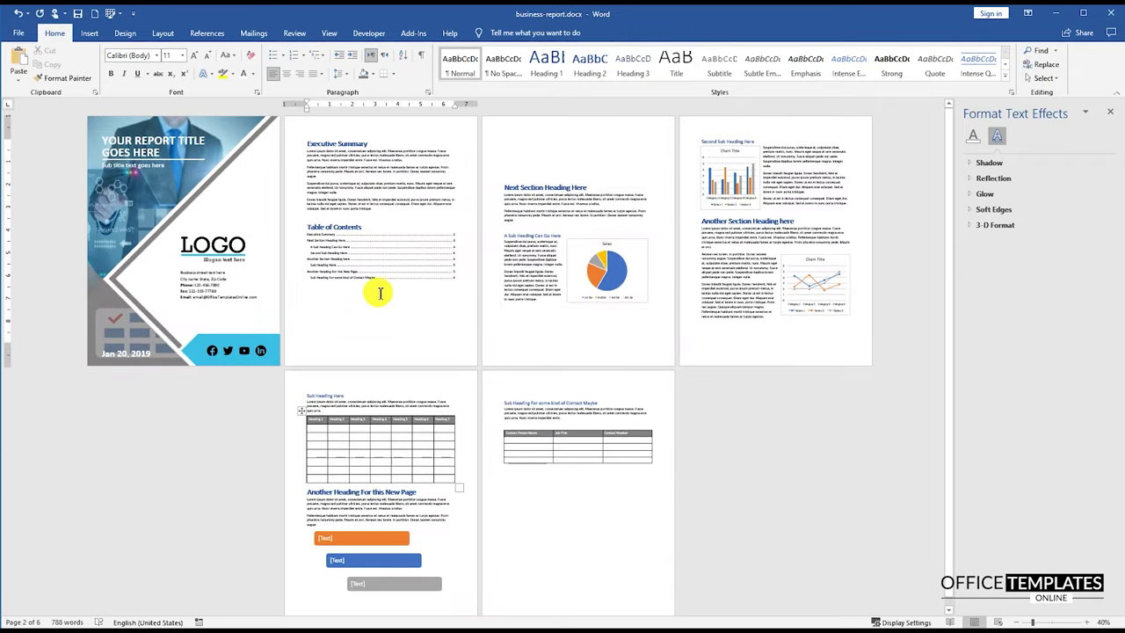